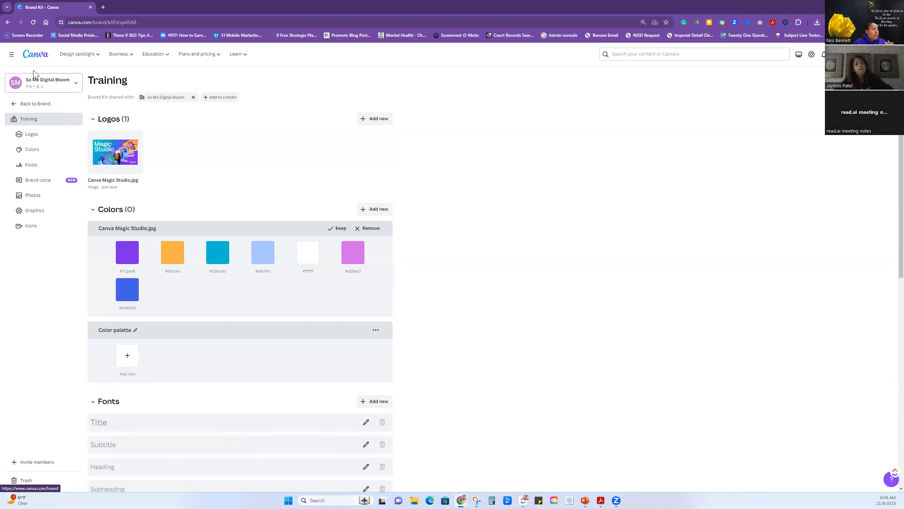
Create a blank square Instagram post from the home page and search its templates for "real estate".
{"action": "left_click", "coordinate": [36, 56]}
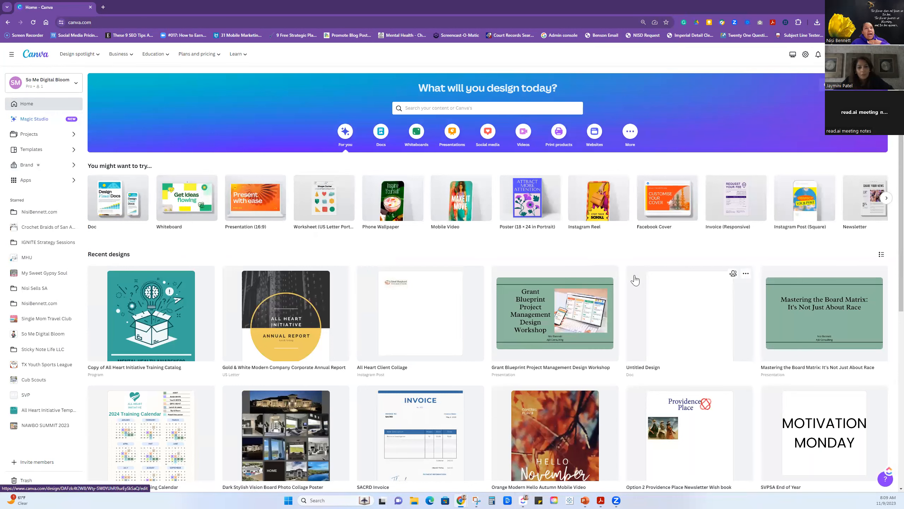
{"action": "left_click", "coordinate": [801, 206]}
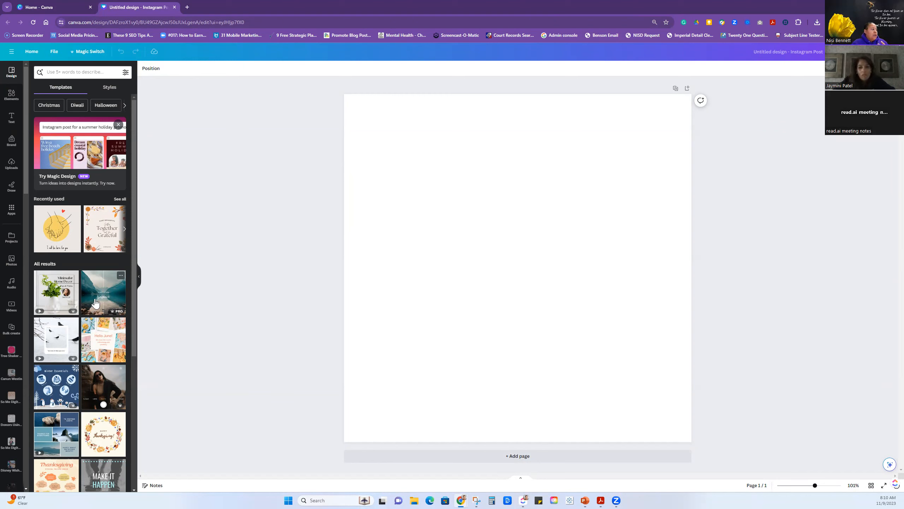
{"action": "left_click", "coordinate": [95, 73]}
{"action": "type", "text": "real estate"}
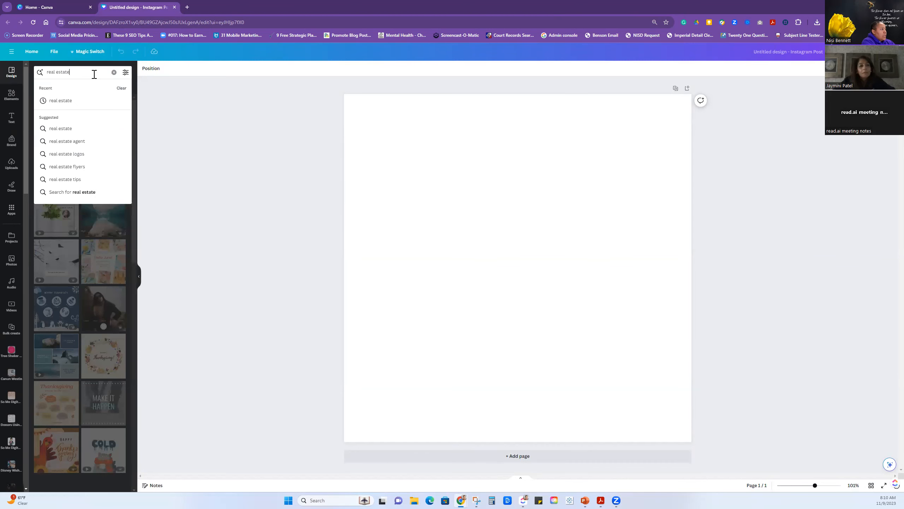
{"action": "key", "text": "Return"}
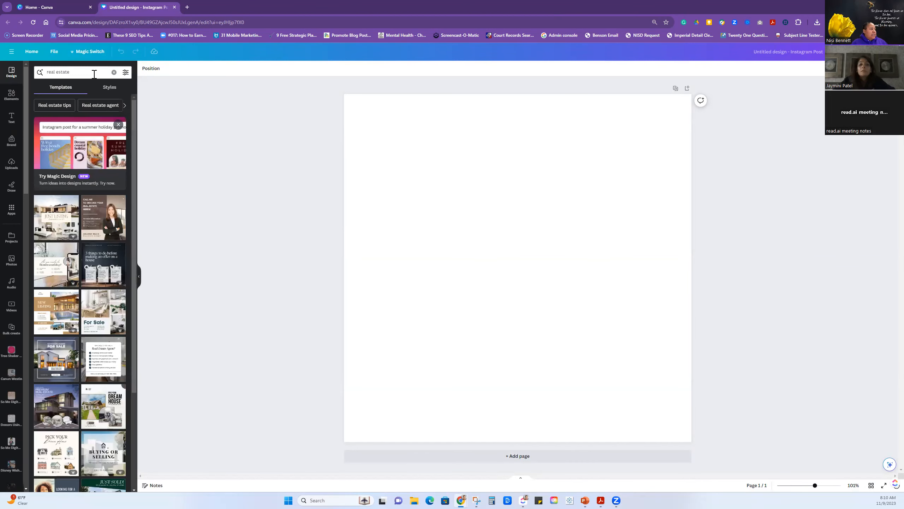
Apply the Elegant Just Listing Real Estate template to page 1 and add a second page.
{"action": "left_click", "coordinate": [59, 221]}
{"action": "left_click", "coordinate": [351, 254]}
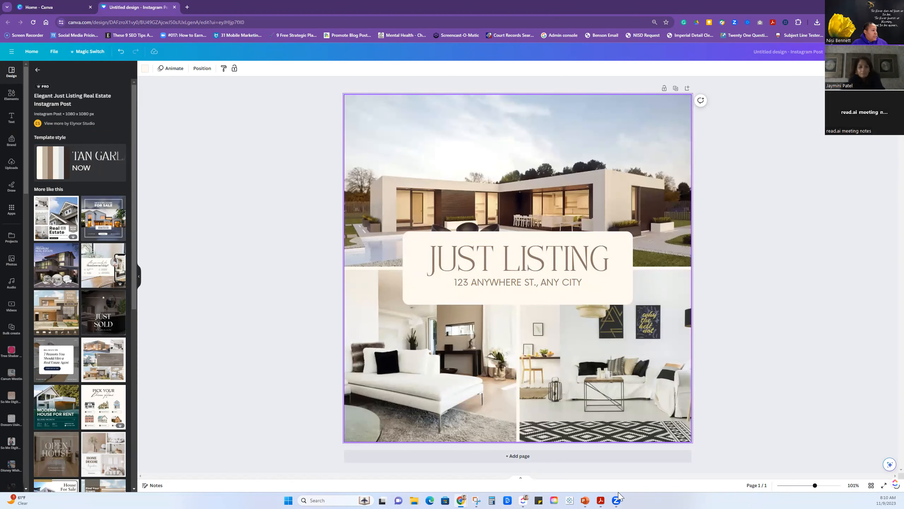
{"action": "left_click", "coordinate": [487, 458]}
Try the Brown and White Minimalist Open House template on page 2 and browse the similar templates.
{"action": "scroll", "coordinate": [88, 358], "scroll_direction": "down", "scroll_amount": 5}
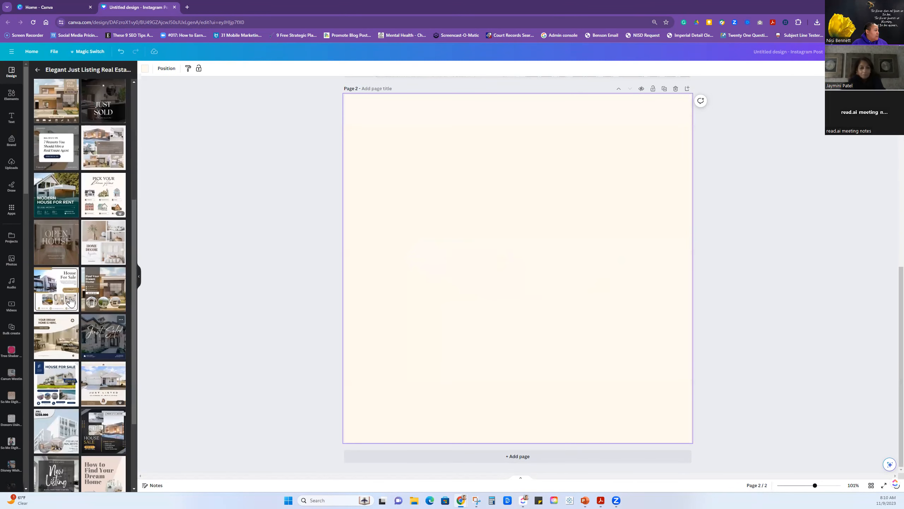
{"action": "left_click", "coordinate": [57, 277]}
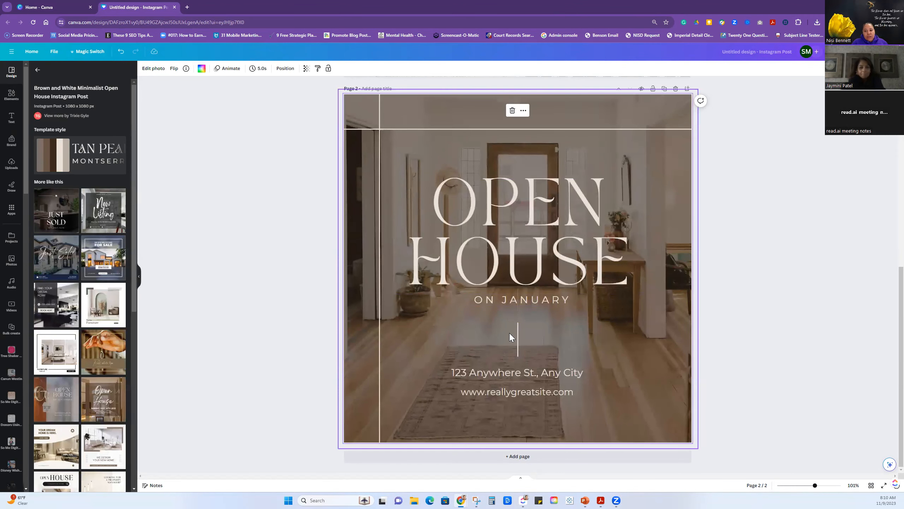
{"action": "scroll", "coordinate": [77, 388], "scroll_direction": "down", "scroll_amount": 7}
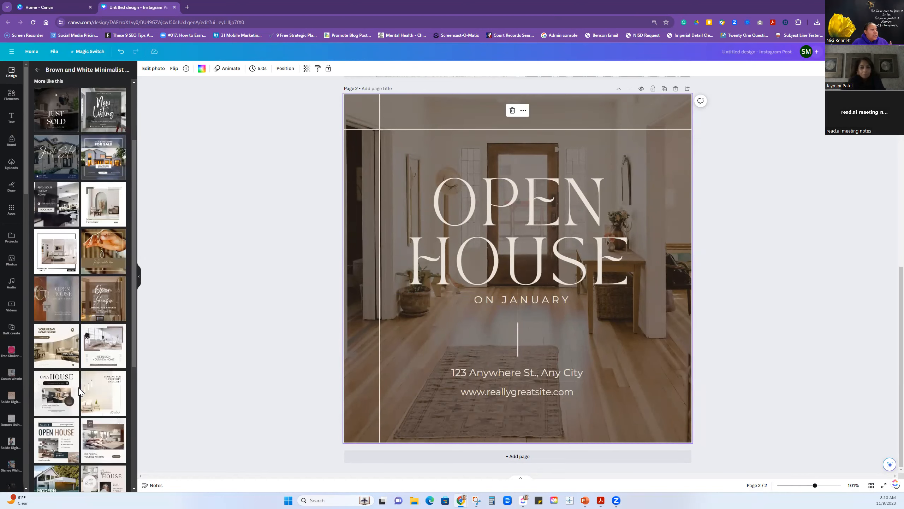
{"action": "scroll", "coordinate": [78, 389], "scroll_direction": "down", "scroll_amount": 2}
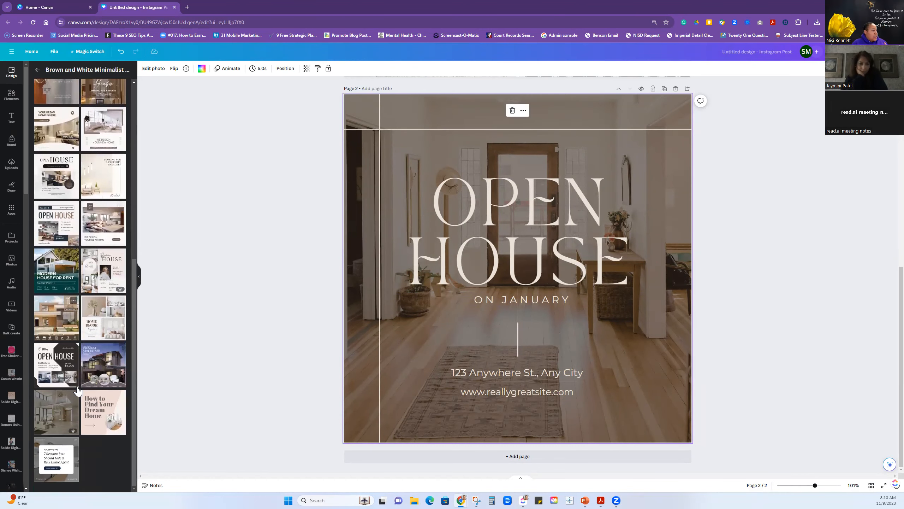
{"action": "scroll", "coordinate": [73, 389], "scroll_direction": "up", "scroll_amount": 10}
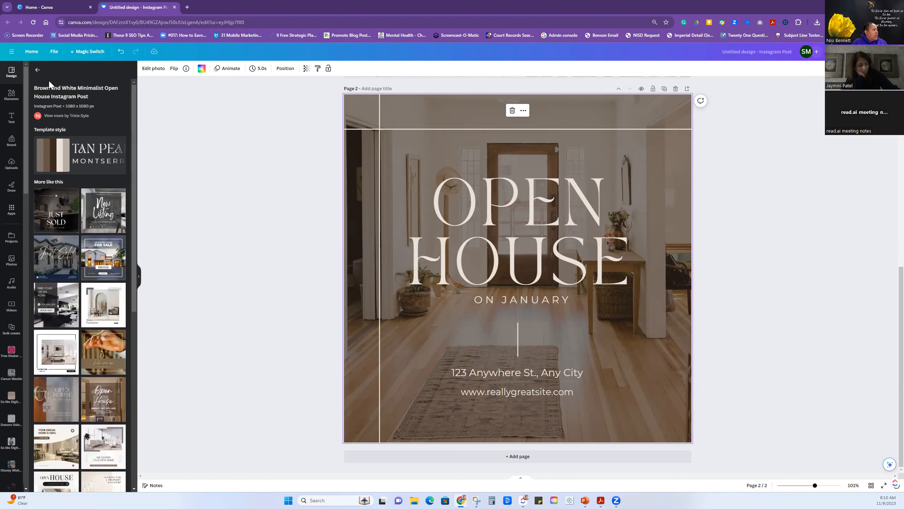
Try the Black and Grey Real Estate Home Buying Tips and Dark Blue and White Property Tips List templates on page 2.
{"action": "left_click", "coordinate": [38, 70]}
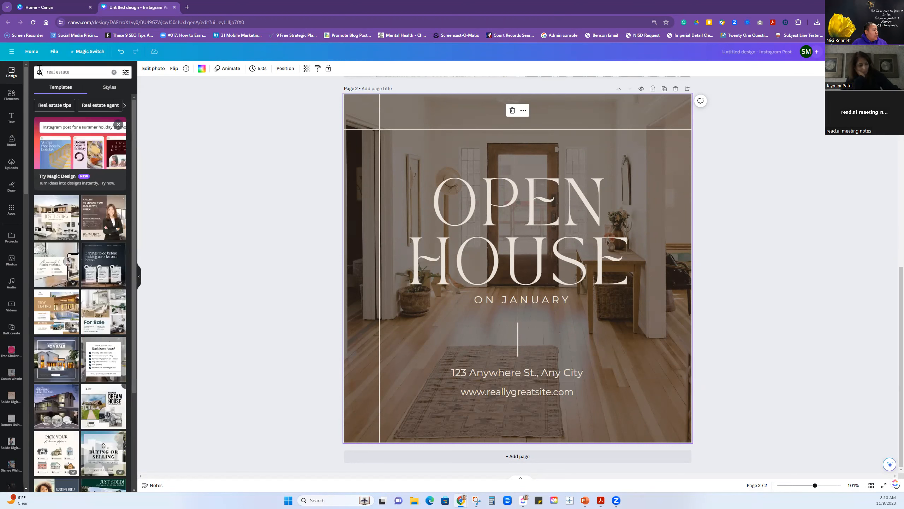
{"action": "left_click", "coordinate": [102, 252]}
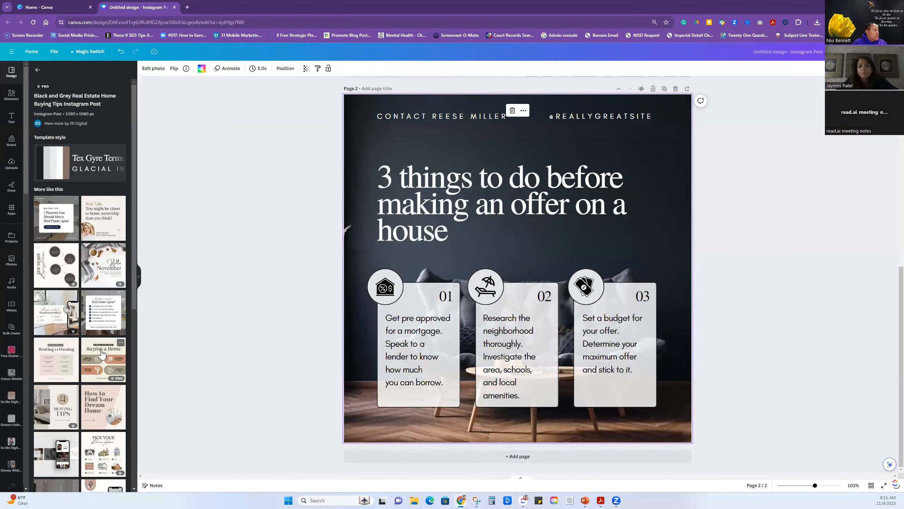
{"action": "left_click", "coordinate": [93, 317]}
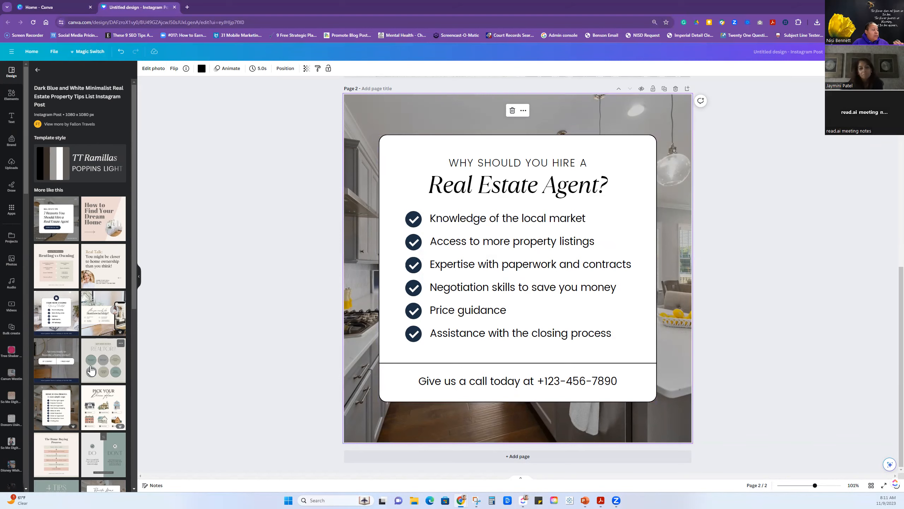
Apply the Grey Minimalist Classic Real Estate Do's and Don'ts template to page 2 and add a third page.
{"action": "scroll", "coordinate": [91, 371], "scroll_direction": "down", "scroll_amount": 5}
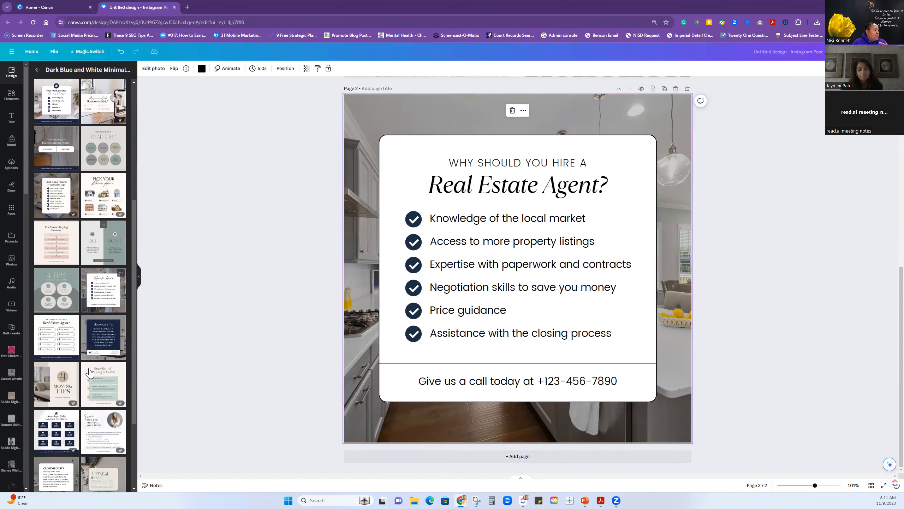
{"action": "left_click", "coordinate": [95, 248]}
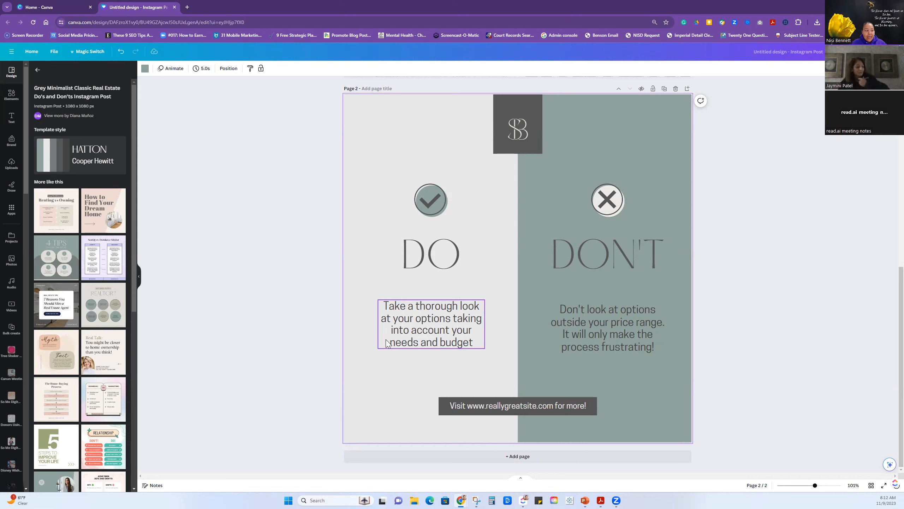
{"action": "left_click", "coordinate": [409, 459]}
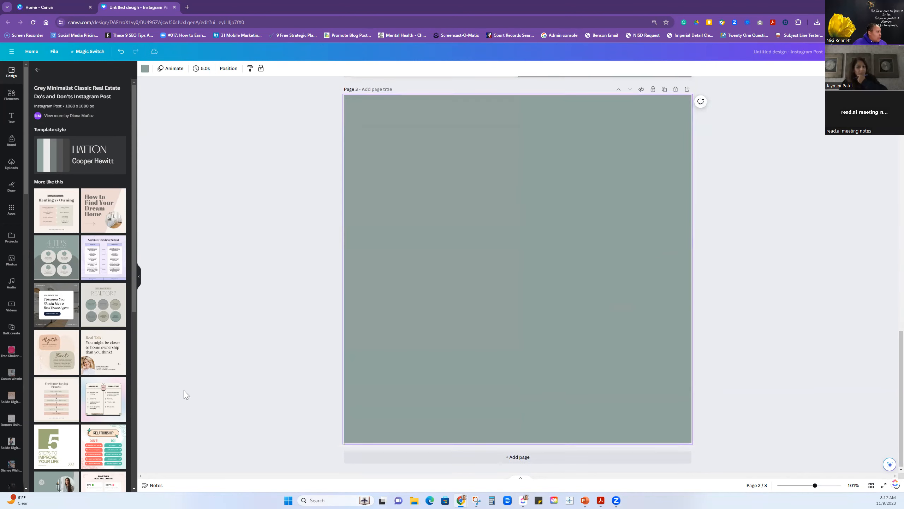
Find the Black Grey Modern Real Estate For Sale template among the real estate results and apply it to page 3.
{"action": "scroll", "coordinate": [86, 374], "scroll_direction": "down", "scroll_amount": 5}
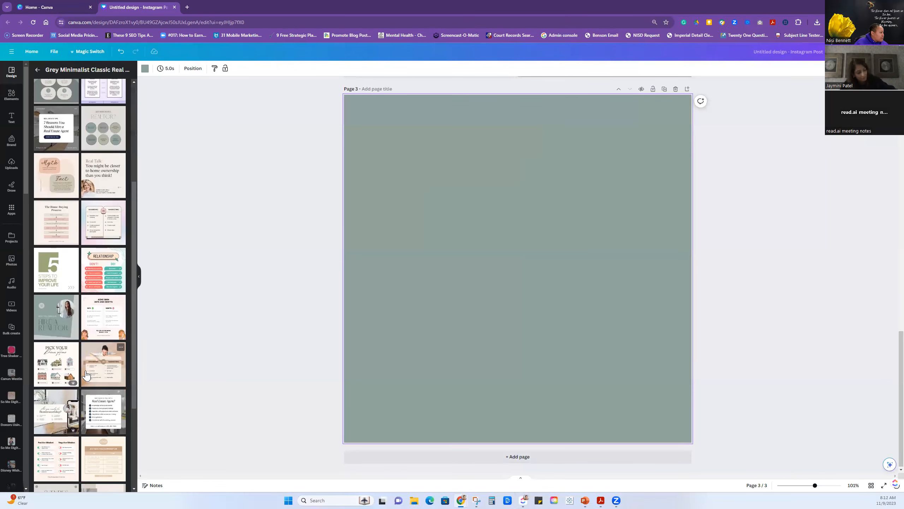
{"action": "scroll", "coordinate": [87, 374], "scroll_direction": "down", "scroll_amount": 1}
{"action": "scroll", "coordinate": [87, 374], "scroll_direction": "down", "scroll_amount": 1}
{"action": "left_click", "coordinate": [37, 70]}
{"action": "scroll", "coordinate": [73, 306], "scroll_direction": "down", "scroll_amount": 7}
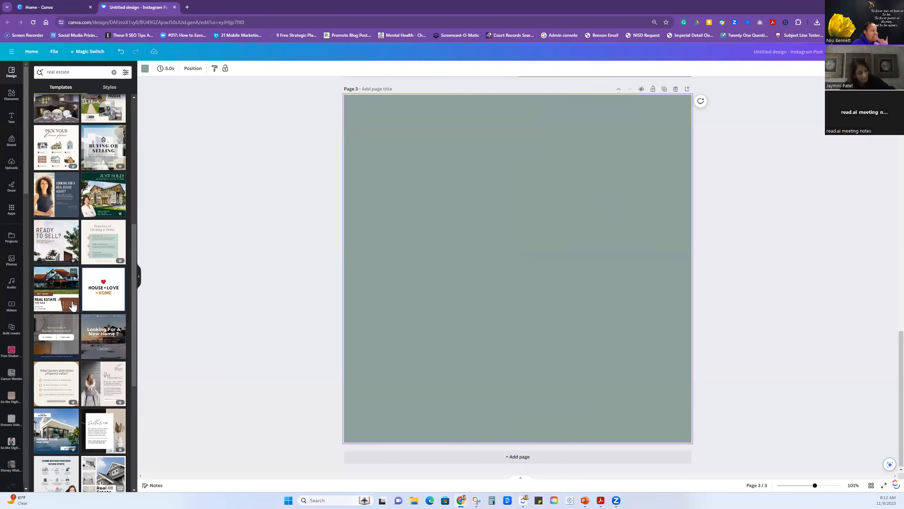
{"action": "scroll", "coordinate": [70, 303], "scroll_direction": "down", "scroll_amount": 3}
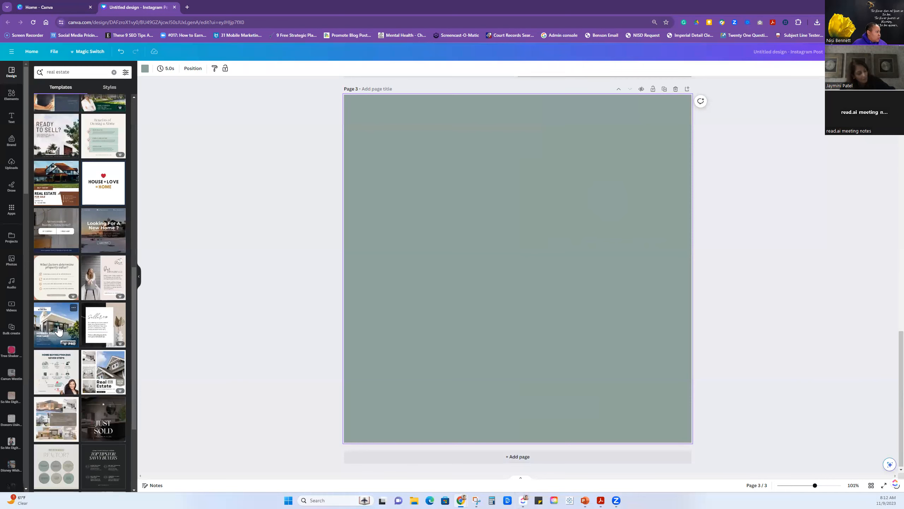
{"action": "left_click", "coordinate": [105, 374]}
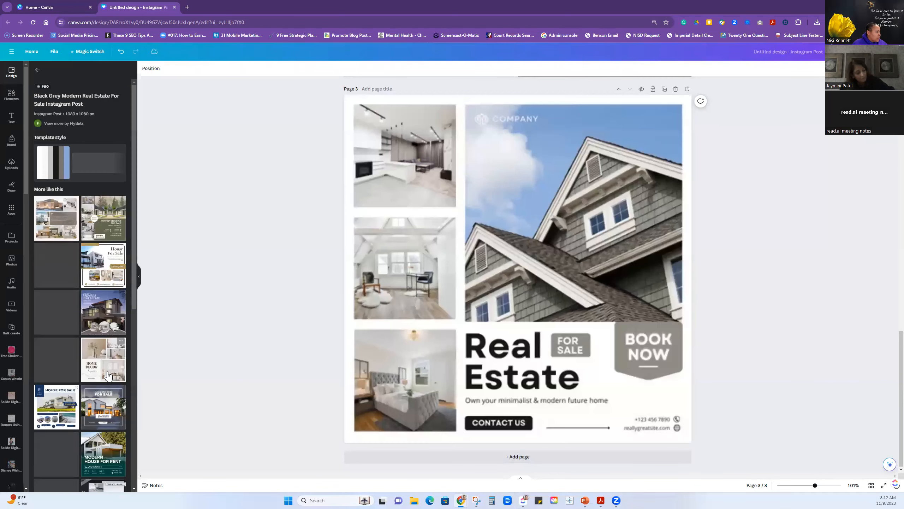
Add a fourth page and apply the Blue Modern Premium Real Estate template to it.
{"action": "left_click", "coordinate": [400, 459]}
{"action": "scroll", "coordinate": [89, 402], "scroll_direction": "down", "scroll_amount": 5}
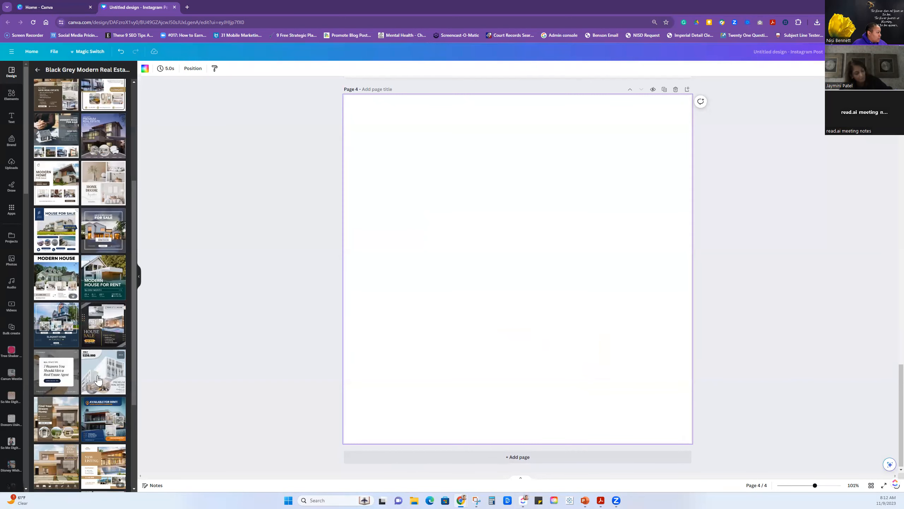
{"action": "left_click", "coordinate": [98, 379]}
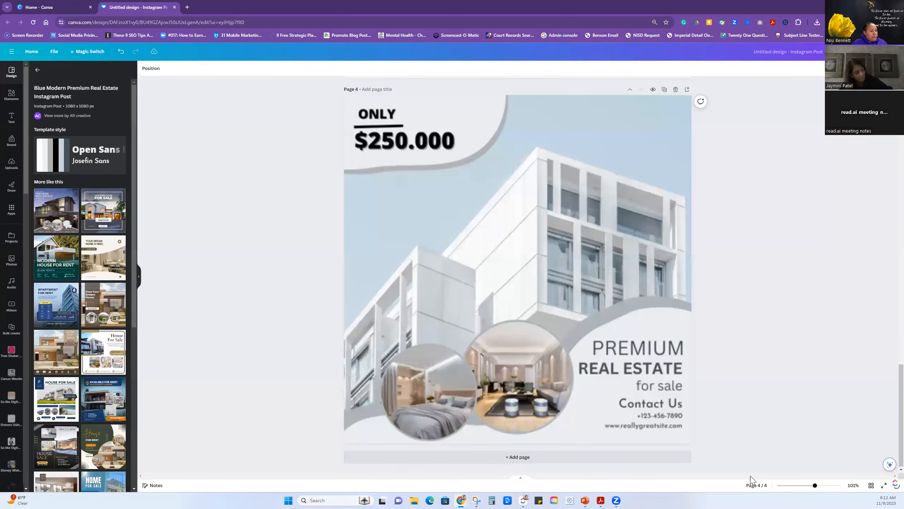
Show all pages as a grid and insert 12 blank pages directly after the Just Listing page.
{"action": "left_click", "coordinate": [871, 484]}
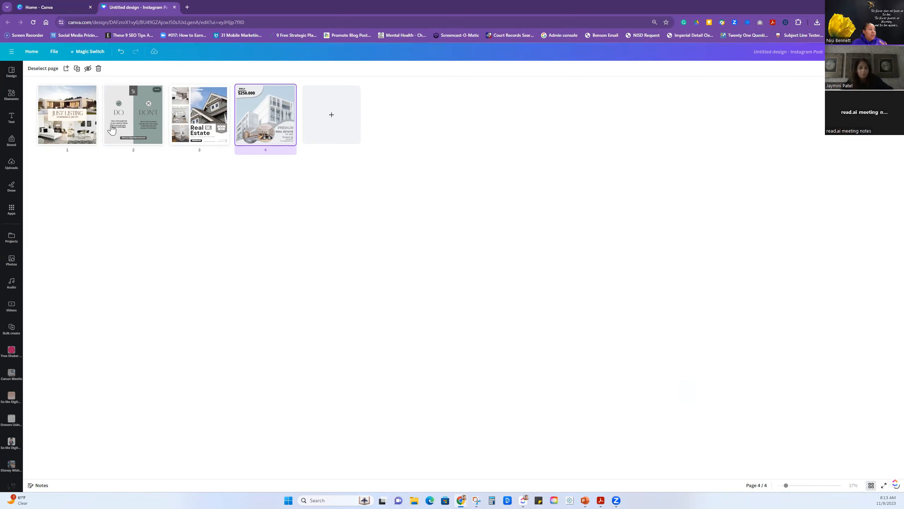
{"action": "mouse_move", "coordinate": [107, 125]}
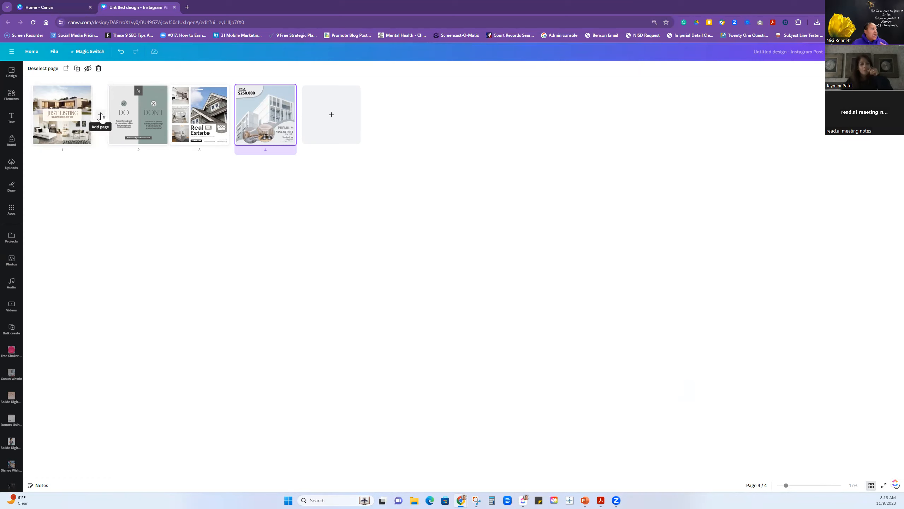
{"action": "left_click", "coordinate": [101, 115]}
{"action": "left_click", "coordinate": [100, 116]}
{"action": "left_click", "coordinate": [100, 116]}
{"action": "left_click", "coordinate": [101, 116]}
{"action": "left_click", "coordinate": [101, 116]}
{"action": "left_click", "coordinate": [100, 116]}
{"action": "left_click", "coordinate": [101, 116]}
{"action": "left_click", "coordinate": [101, 116]}
{"action": "left_click", "coordinate": [101, 116]}
{"action": "left_click", "coordinate": [100, 115]}
{"action": "left_click", "coordinate": [101, 116]}
{"action": "left_click", "coordinate": [101, 116]}
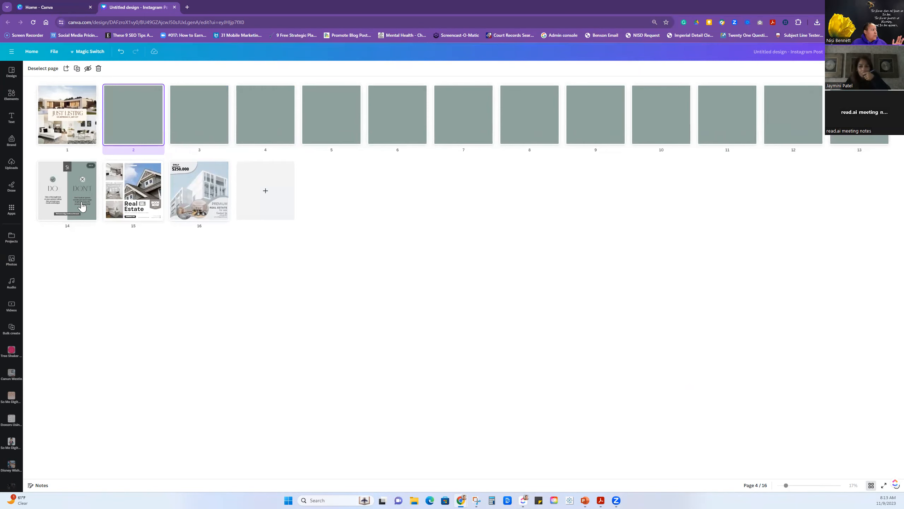
Insert 12 blank pages directly after the Do and Don't page.
{"action": "left_click", "coordinate": [101, 192]}
{"action": "left_click", "coordinate": [101, 192]}
{"action": "left_click", "coordinate": [102, 192]}
{"action": "left_click", "coordinate": [102, 192]}
{"action": "left_click", "coordinate": [101, 192]}
{"action": "left_click", "coordinate": [101, 192]}
{"action": "left_click", "coordinate": [102, 192]}
{"action": "left_click", "coordinate": [102, 192]}
{"action": "left_click", "coordinate": [101, 191]}
{"action": "left_click", "coordinate": [101, 192]}
{"action": "left_click", "coordinate": [102, 192]}
{"action": "left_click", "coordinate": [101, 192]}
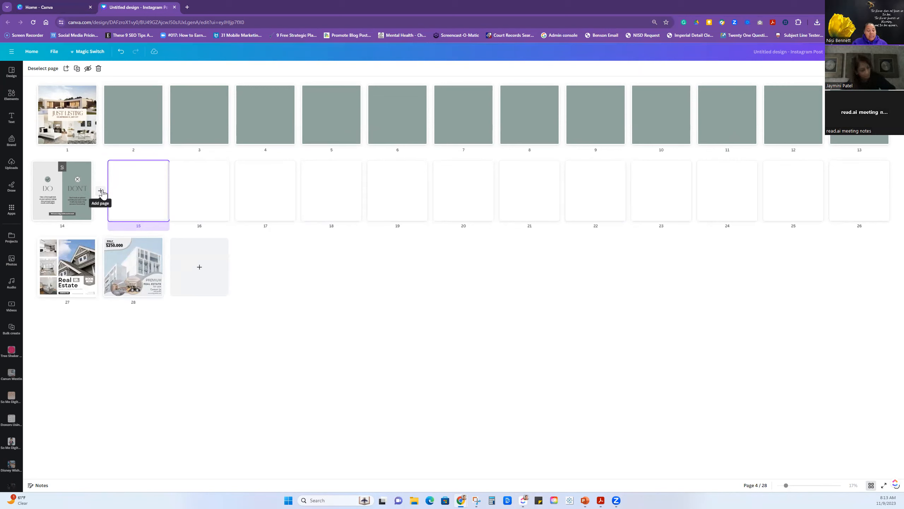
Insert 12 blank pages directly after the Real Estate For Sale page.
{"action": "left_click", "coordinate": [100, 267]}
{"action": "left_click", "coordinate": [100, 267]}
{"action": "left_click", "coordinate": [100, 267]}
{"action": "left_click", "coordinate": [100, 267]}
{"action": "left_click", "coordinate": [100, 267]}
{"action": "left_click", "coordinate": [99, 267]}
{"action": "left_click", "coordinate": [100, 267]}
{"action": "left_click", "coordinate": [100, 267]}
{"action": "left_click", "coordinate": [100, 267]}
{"action": "left_click", "coordinate": [100, 267]}
{"action": "left_click", "coordinate": [100, 267]}
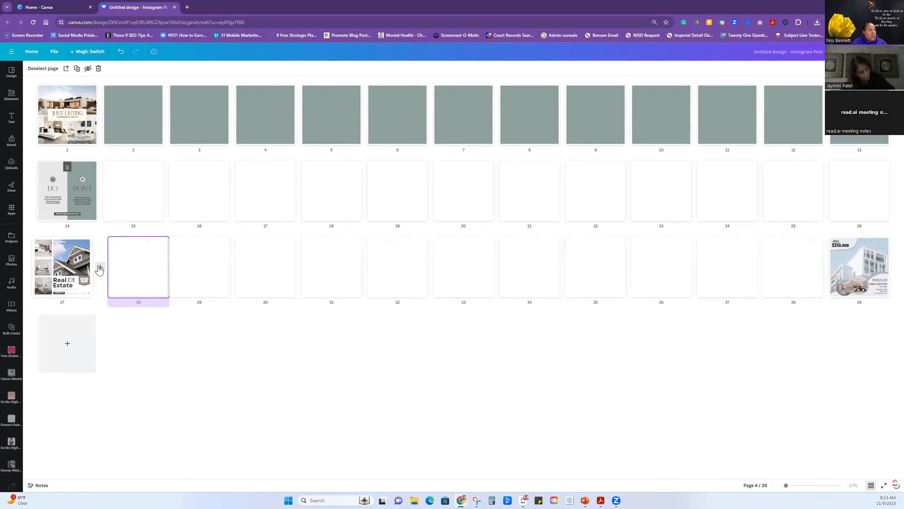
{"action": "left_click", "coordinate": [100, 267]}
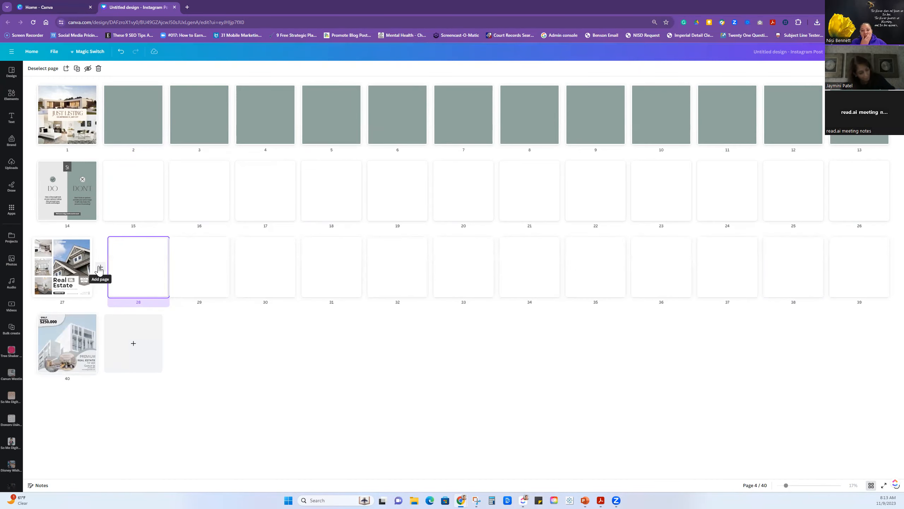
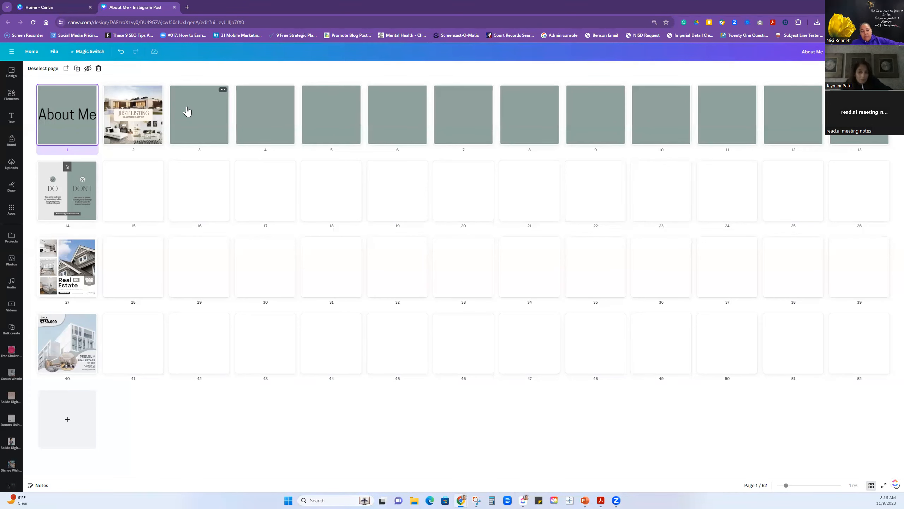
Make a resized copy of all pages in the Instagram Reel format with Magic Switch and open the copy.
{"action": "left_click", "coordinate": [50, 53]}
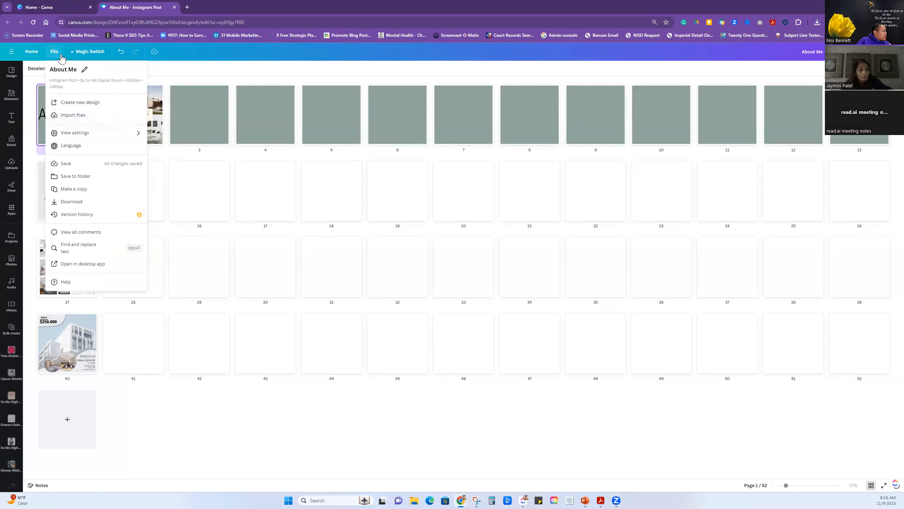
{"action": "left_click", "coordinate": [79, 53]}
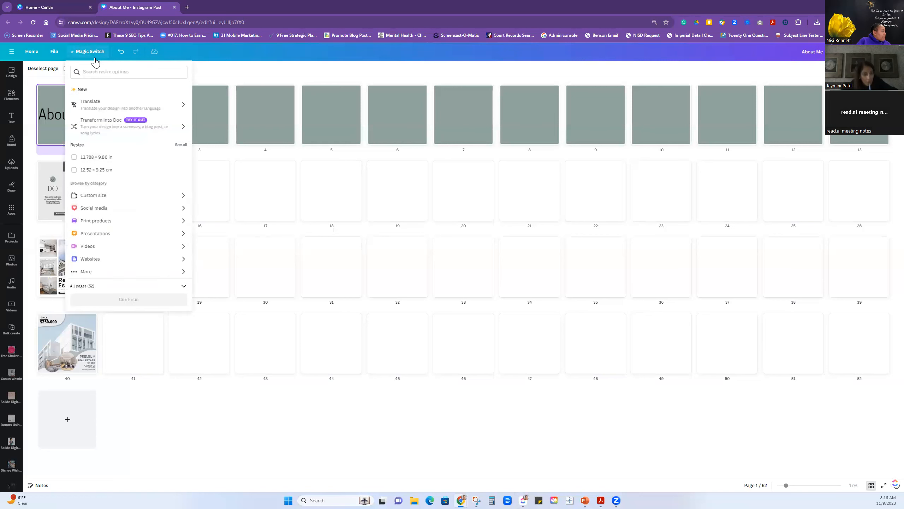
{"action": "left_click", "coordinate": [103, 73]}
{"action": "type", "text": "reels"}
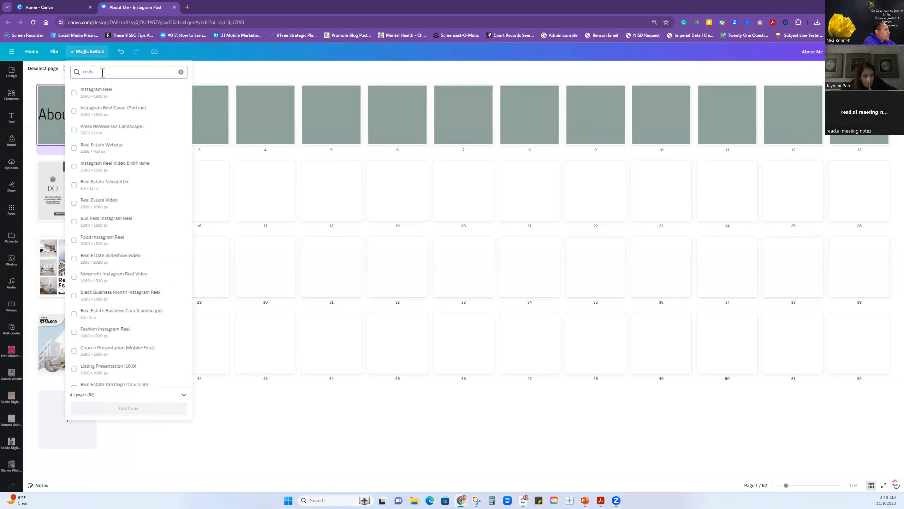
{"action": "left_click", "coordinate": [89, 96]}
{"action": "left_click", "coordinate": [132, 408]}
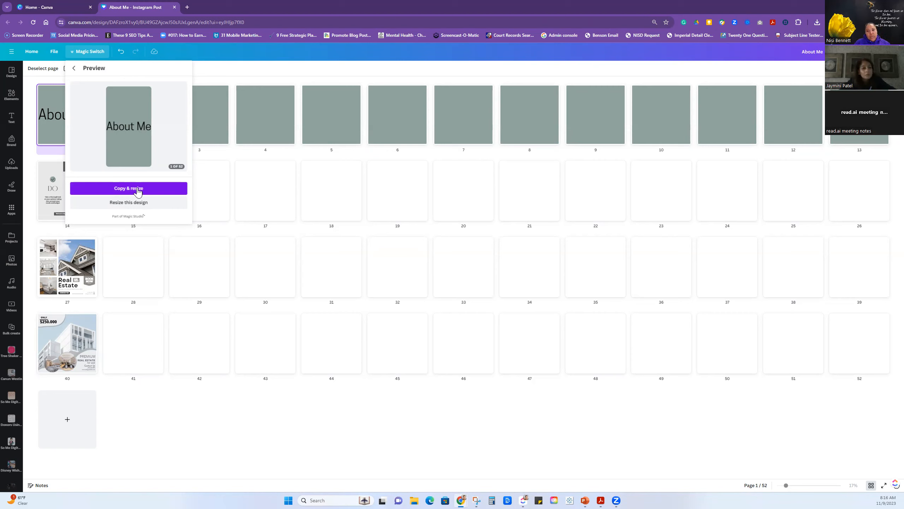
{"action": "left_click", "coordinate": [138, 189]}
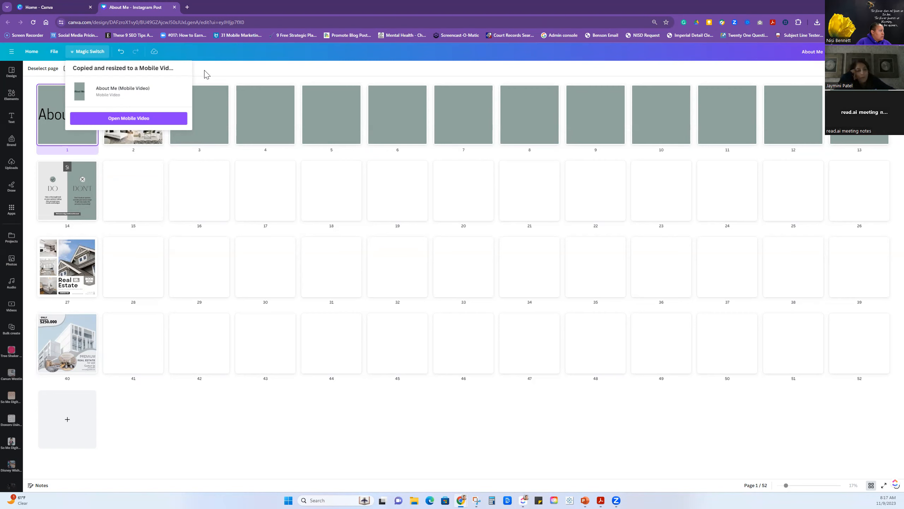
{"action": "left_click", "coordinate": [121, 119]}
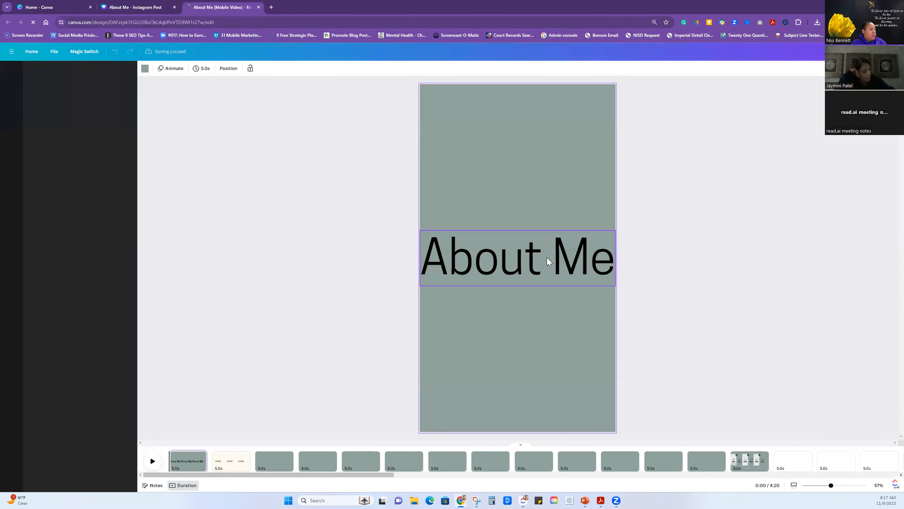
Show all pages of the resized copy as a grid, look them over, and open the Do and Don't page for editing.
{"action": "left_click", "coordinate": [871, 485]}
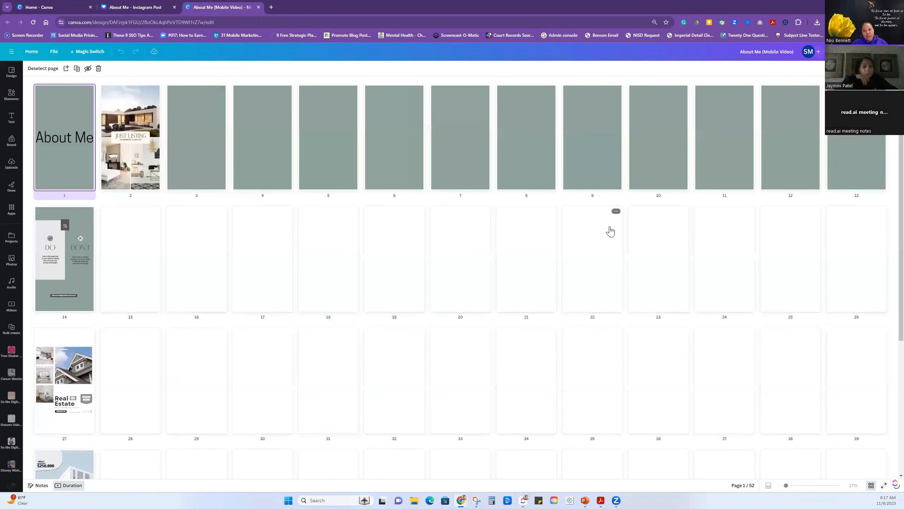
{"action": "scroll", "coordinate": [572, 336], "scroll_direction": "down", "scroll_amount": 5}
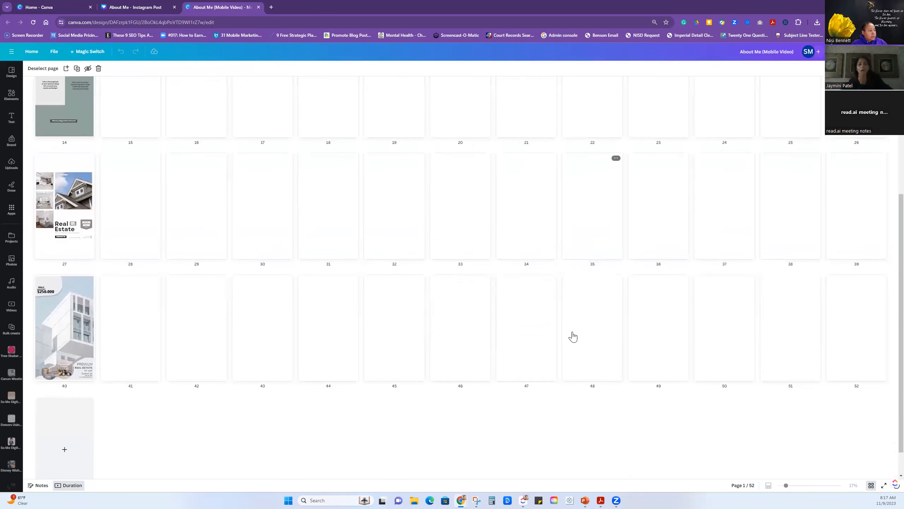
{"action": "scroll", "coordinate": [573, 335], "scroll_direction": "up", "scroll_amount": 5}
{"action": "scroll", "coordinate": [573, 336], "scroll_direction": "up", "scroll_amount": 1}
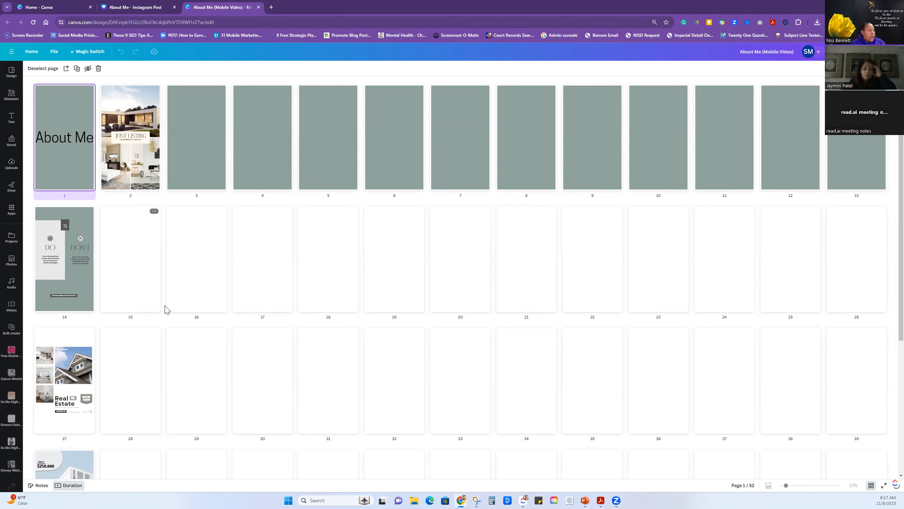
{"action": "scroll", "coordinate": [213, 306], "scroll_direction": "down", "scroll_amount": 5}
{"action": "scroll", "coordinate": [216, 311], "scroll_direction": "up", "scroll_amount": 5}
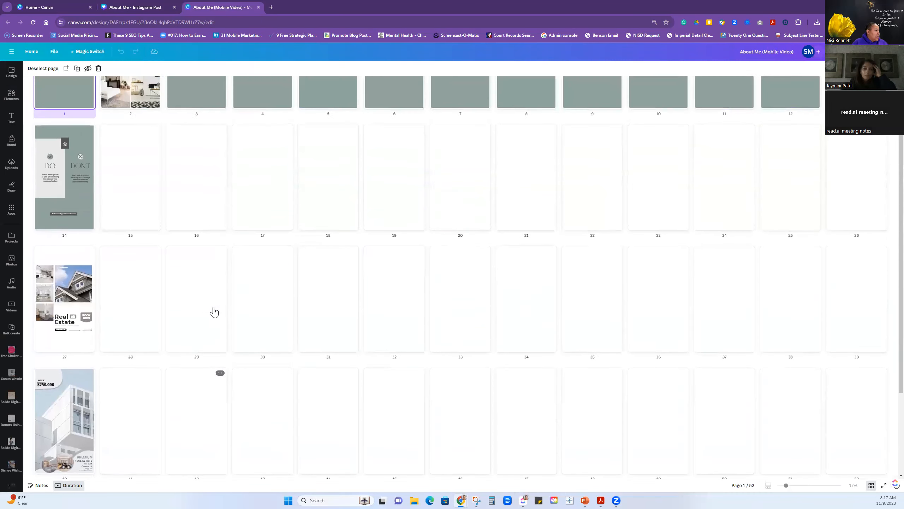
{"action": "left_click", "coordinate": [74, 289]}
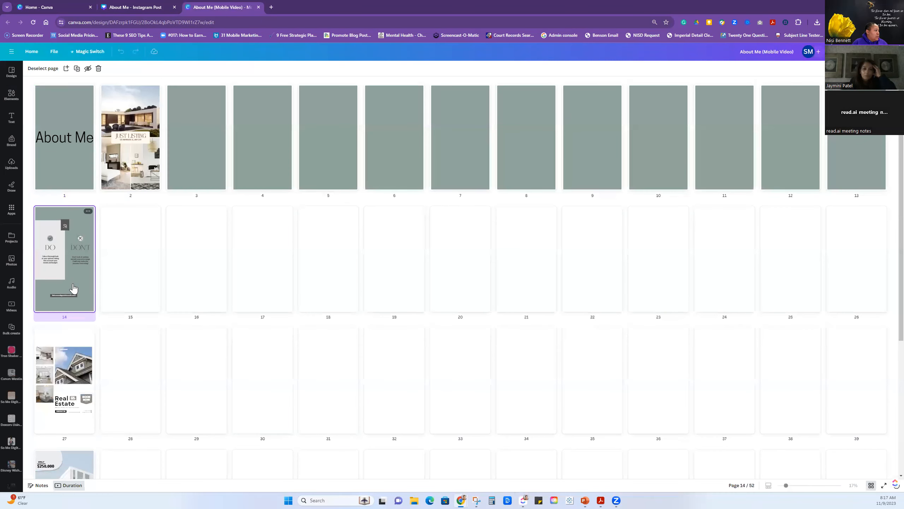
{"action": "double_click", "coordinate": [73, 289]}
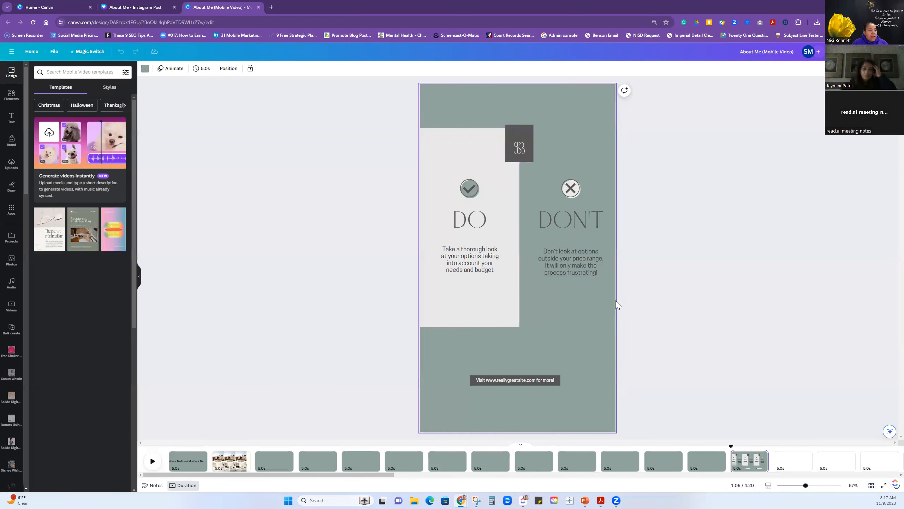
Shrink the Do and Don't elements together and place them in the upper left area of the page.
{"action": "left_click_drag", "start_coordinate": [457, 296], "coordinate": [434, 143]}
{"action": "left_click_drag", "start_coordinate": [609, 327], "coordinate": [526, 225]}
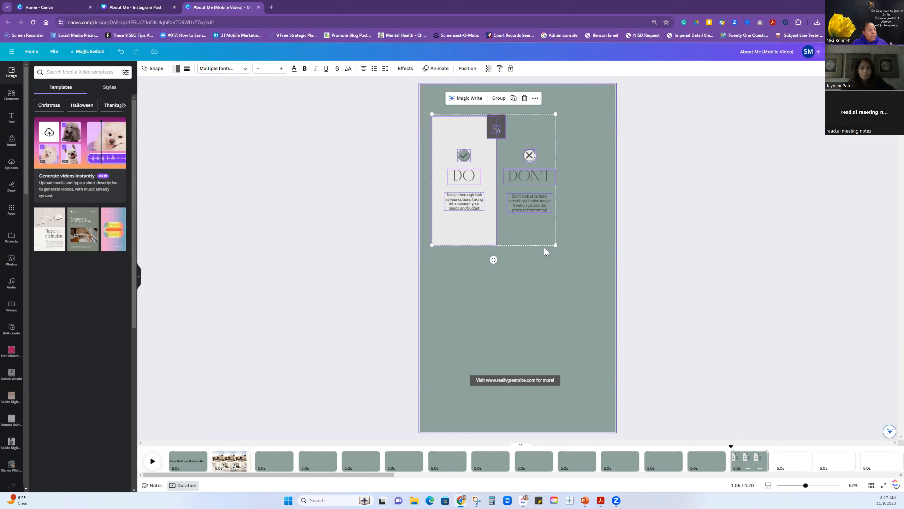
{"action": "left_click_drag", "start_coordinate": [555, 244], "coordinate": [543, 238]}
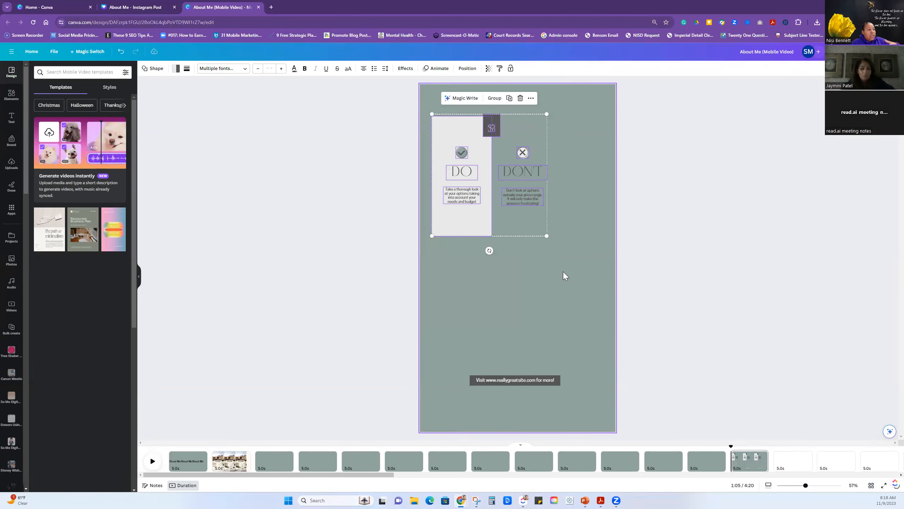
{"action": "left_click", "coordinate": [540, 281]}
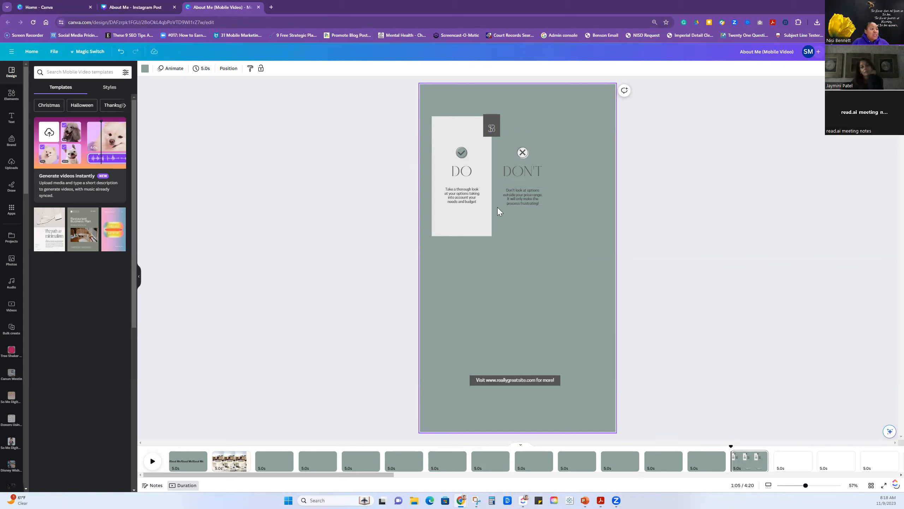
{"action": "left_click", "coordinate": [459, 200]}
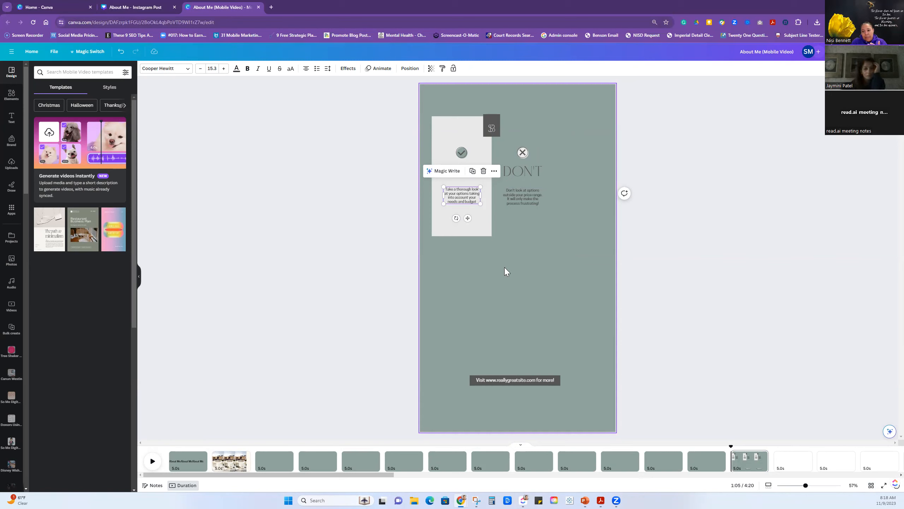
{"action": "left_click", "coordinate": [411, 282]}
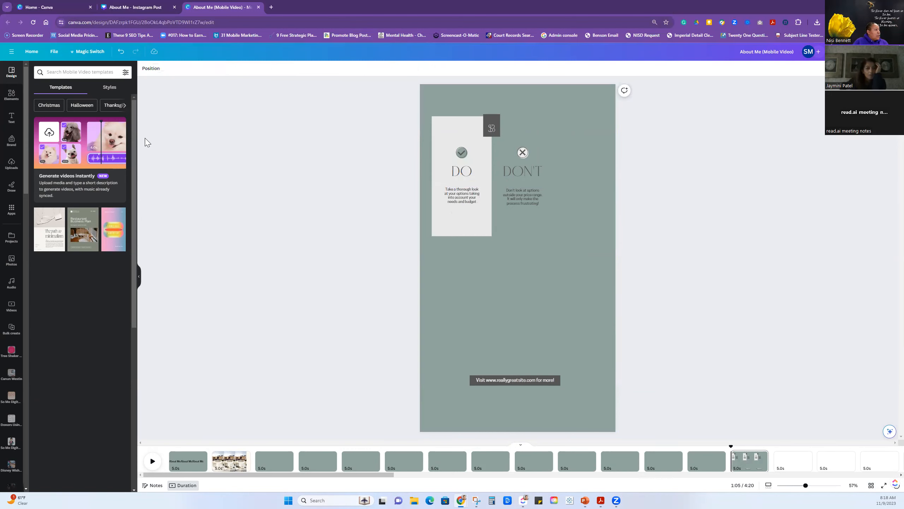
{"action": "left_click_drag", "start_coordinate": [568, 254], "coordinate": [430, 112]}
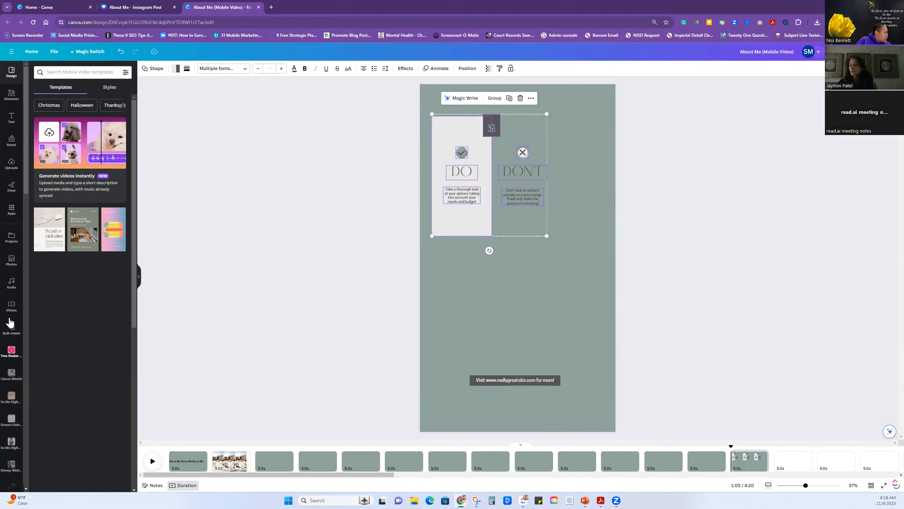
Search the stock videos for "moon" and add the orange crescent moon video to the Do and Don't page.
{"action": "left_click", "coordinate": [11, 306]}
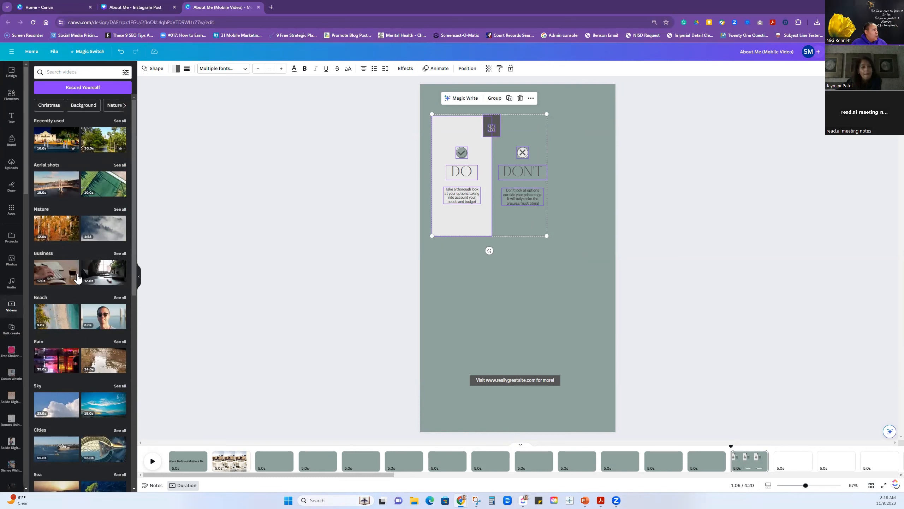
{"action": "left_click", "coordinate": [69, 73]}
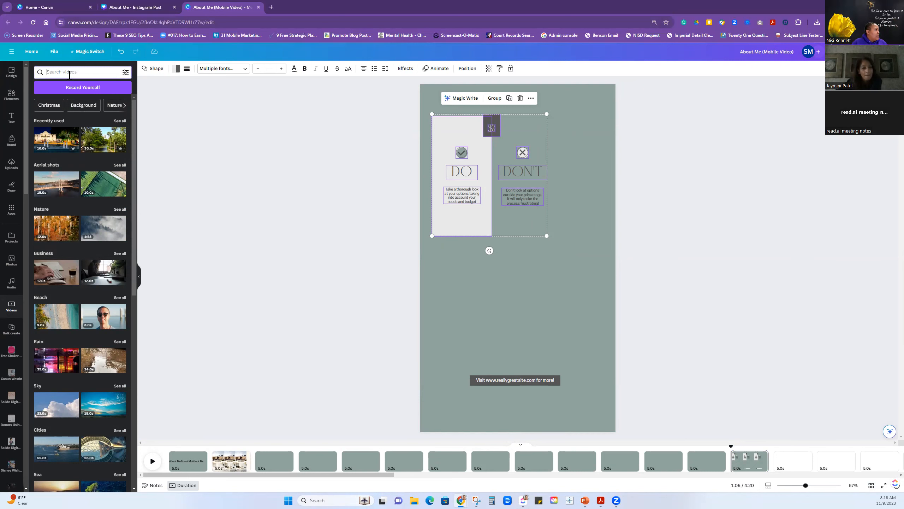
{"action": "type", "text": "moon"}
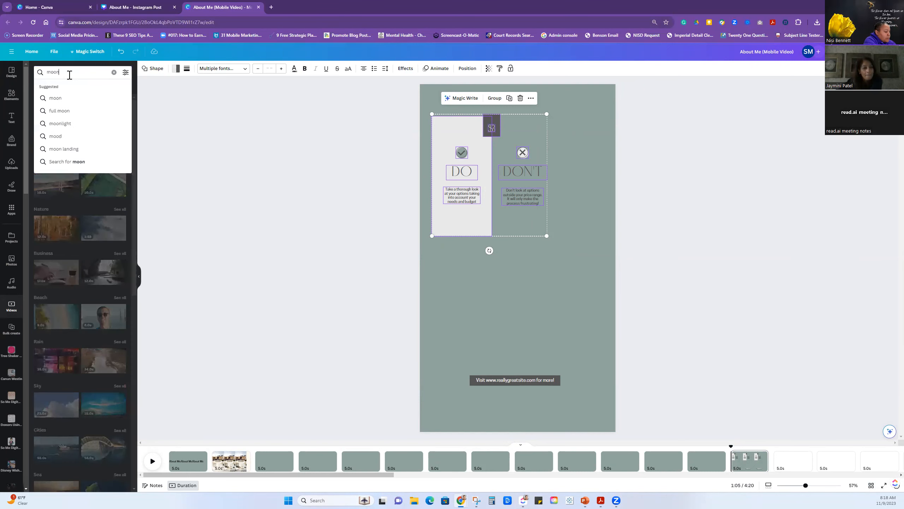
{"action": "key", "text": "Return"}
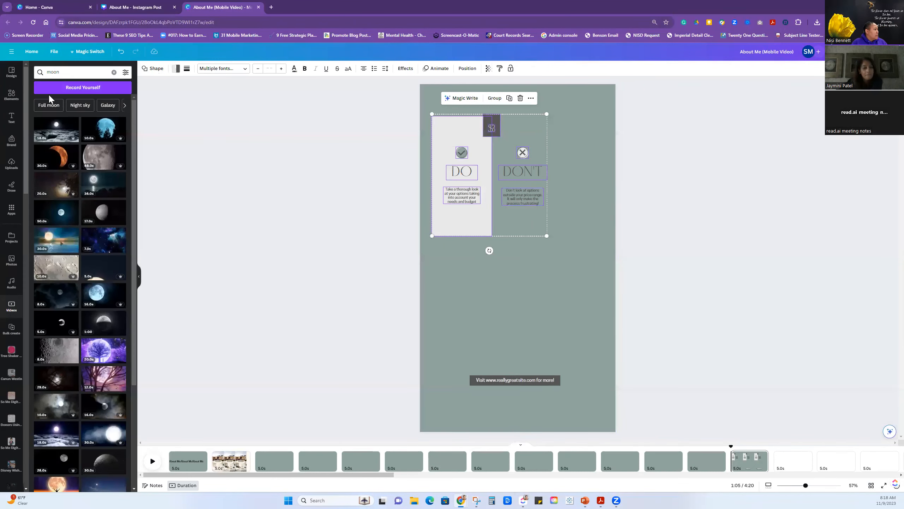
{"action": "left_click", "coordinate": [52, 156]}
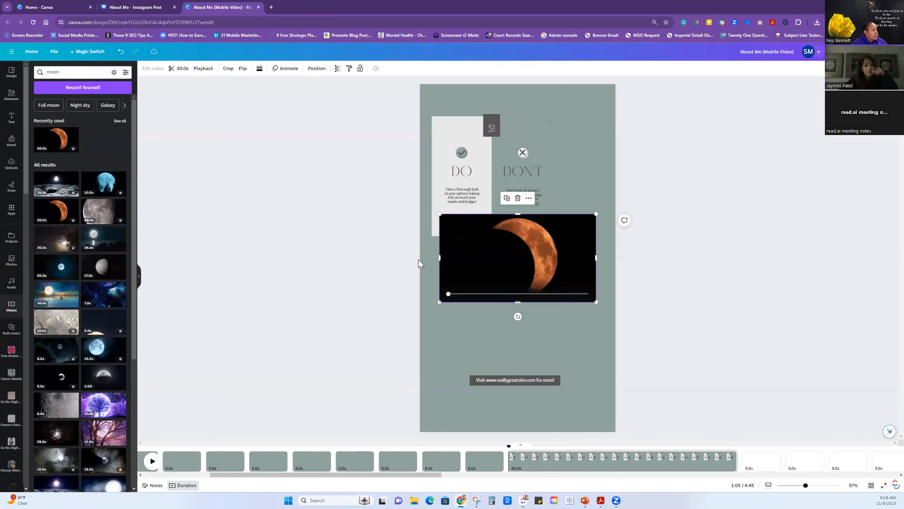
Move the Do and Don't elements into the page's upper left corner and enlarge the crescent moon video below them to full page width.
{"action": "left_click_drag", "start_coordinate": [520, 272], "coordinate": [516, 312]}
{"action": "left_click_drag", "start_coordinate": [429, 113], "coordinate": [535, 204]}
{"action": "left_click", "coordinate": [529, 289]}
{"action": "left_click_drag", "start_coordinate": [517, 257], "coordinate": [517, 214]}
{"action": "left_click", "coordinate": [516, 281]}
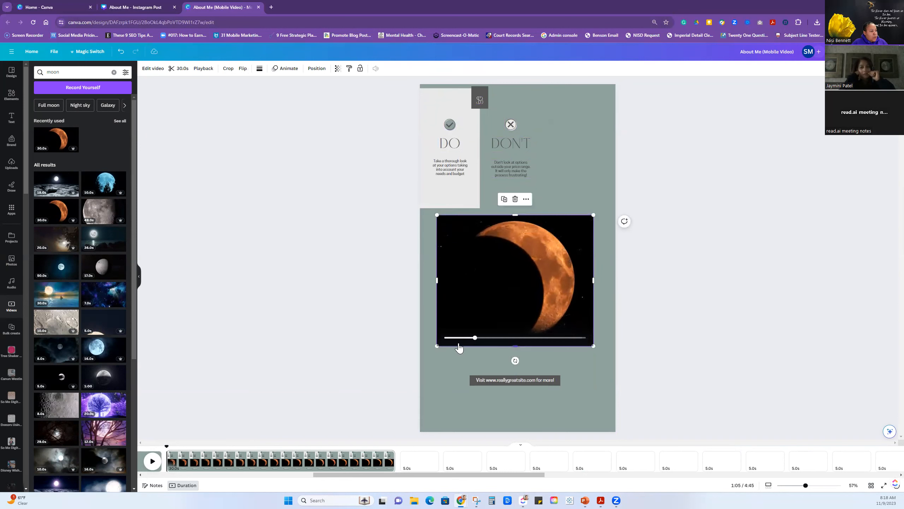
{"action": "left_click_drag", "start_coordinate": [435, 345], "coordinate": [420, 360]}
{"action": "left_click_drag", "start_coordinate": [593, 215], "coordinate": [621, 206]}
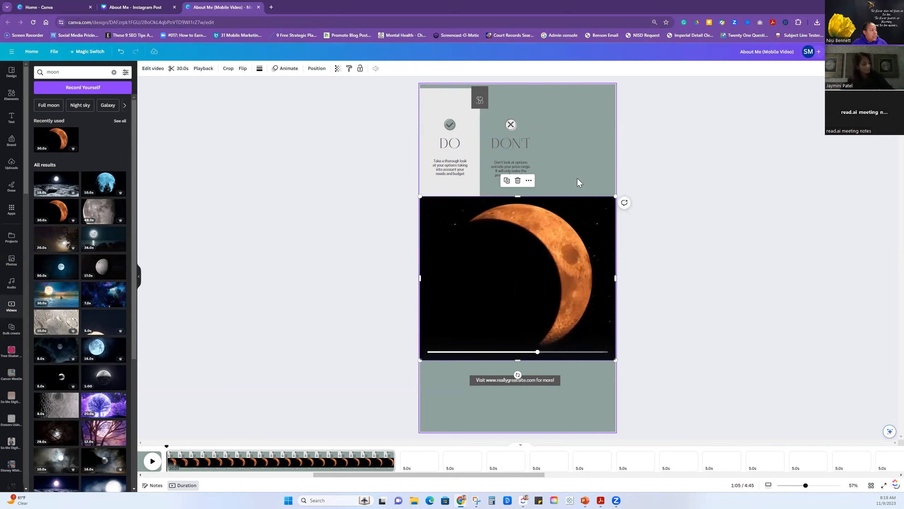
Replace the crescent moon video with the blue moon video with tree silhouettes and enlarge it past the page's left edge.
{"action": "key", "text": "Delete"}
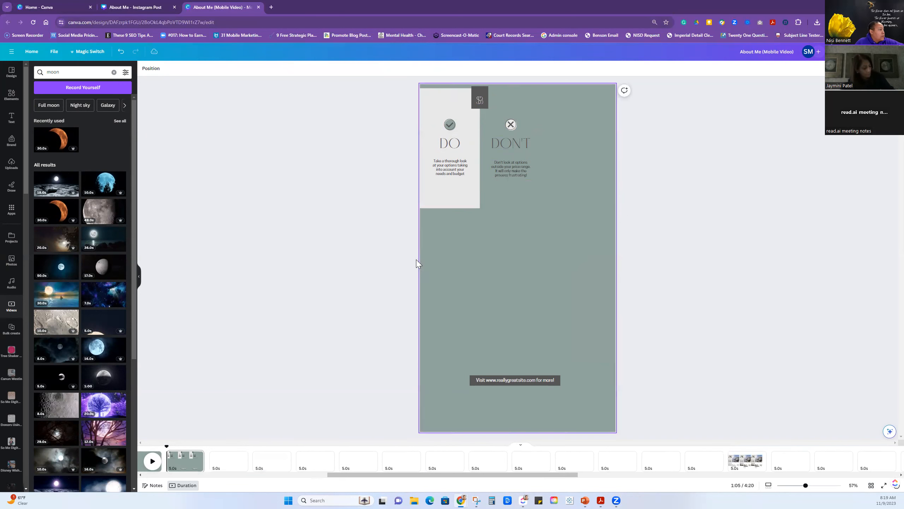
{"action": "left_click", "coordinate": [102, 188]}
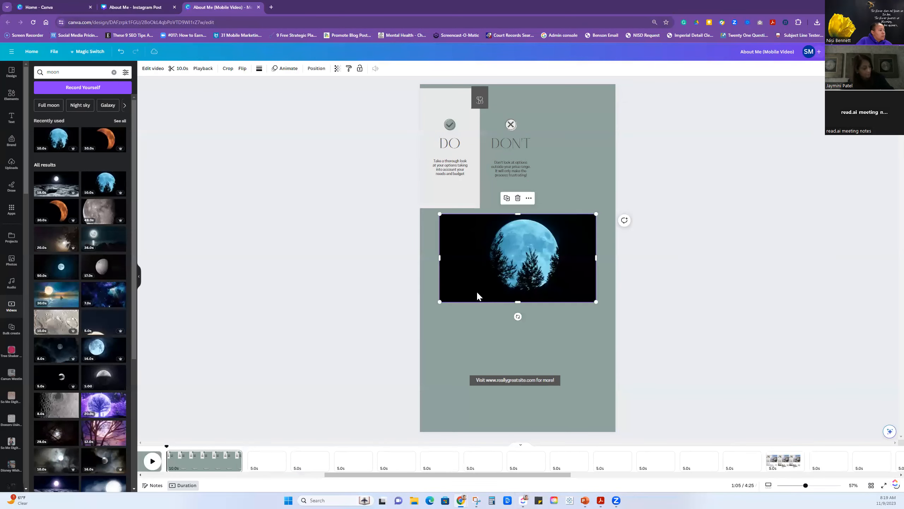
{"action": "left_click_drag", "start_coordinate": [440, 302], "coordinate": [415, 316]}
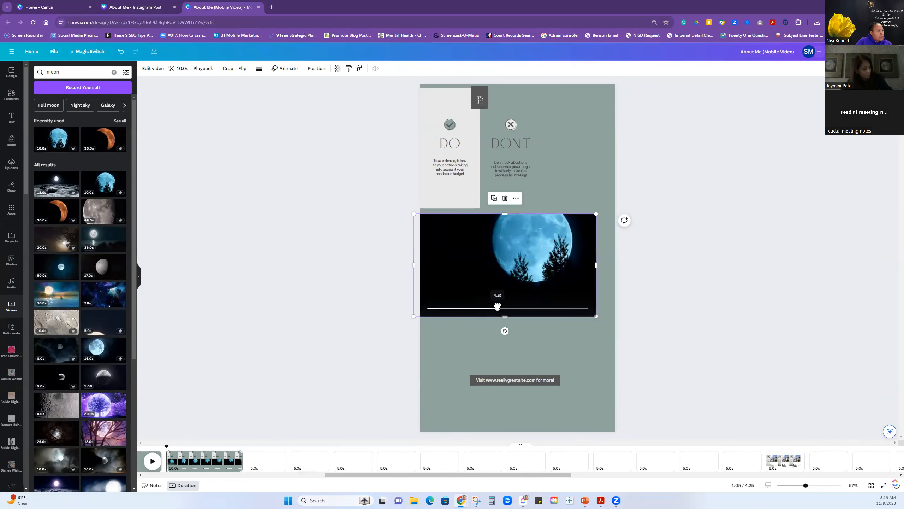
{"action": "mouse_move", "coordinate": [484, 305]}
{"action": "left_mouse_down"}
{"action": "mouse_move", "coordinate": [481, 292]}
{"action": "mouse_move", "coordinate": [478, 301]}
{"action": "left_mouse_up"}
Replace the blue moon video with the purple moon and tree video and enlarge it to the page's left edge.
{"action": "key", "text": "Delete"}
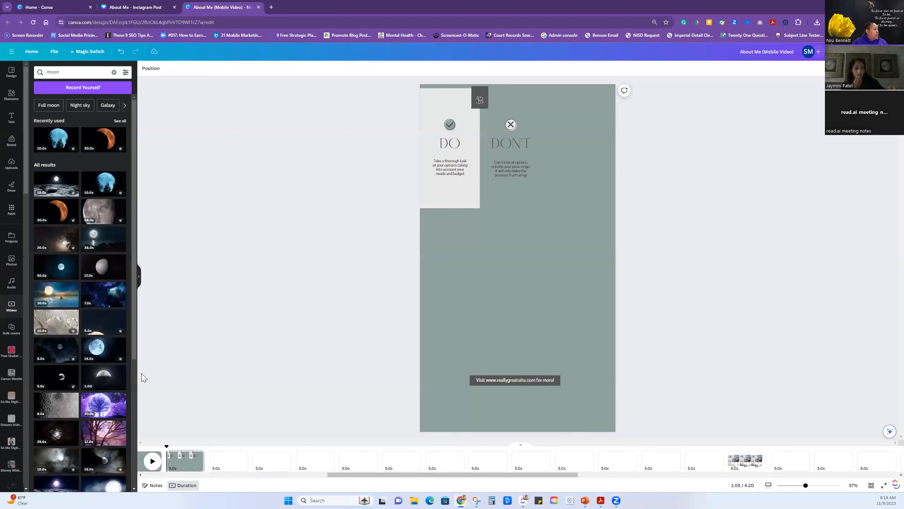
{"action": "left_click", "coordinate": [105, 405]}
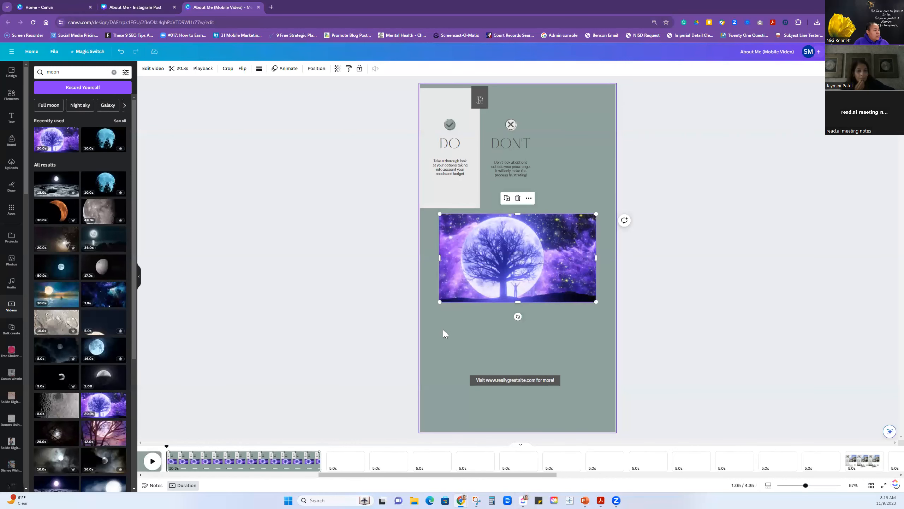
{"action": "left_click_drag", "start_coordinate": [439, 302], "coordinate": [425, 322]}
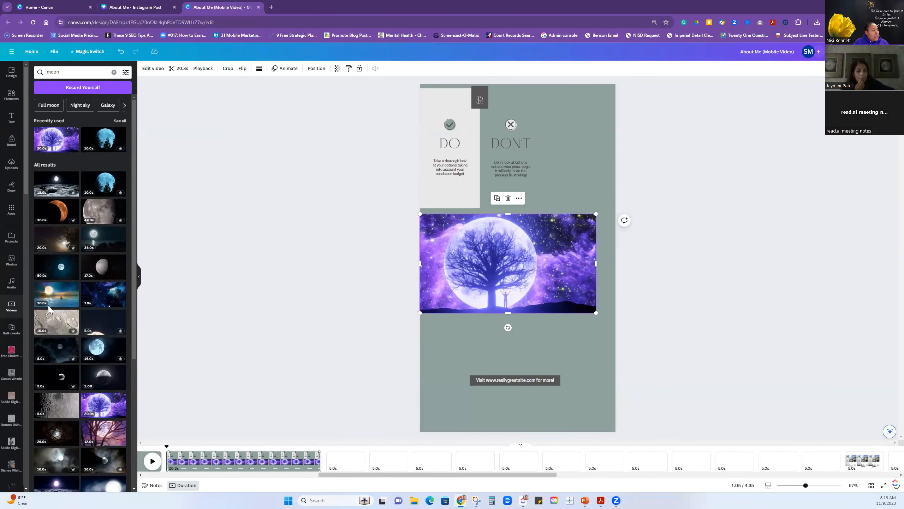
{"action": "mouse_move", "coordinate": [516, 241]}
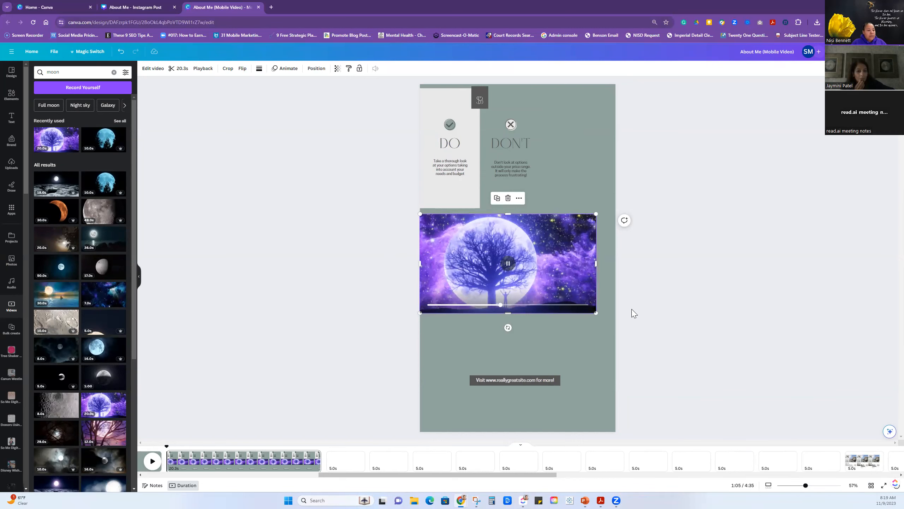
Show all pages as a grid, add a blank page after page 52, and open it for editing.
{"action": "left_click", "coordinate": [871, 485]}
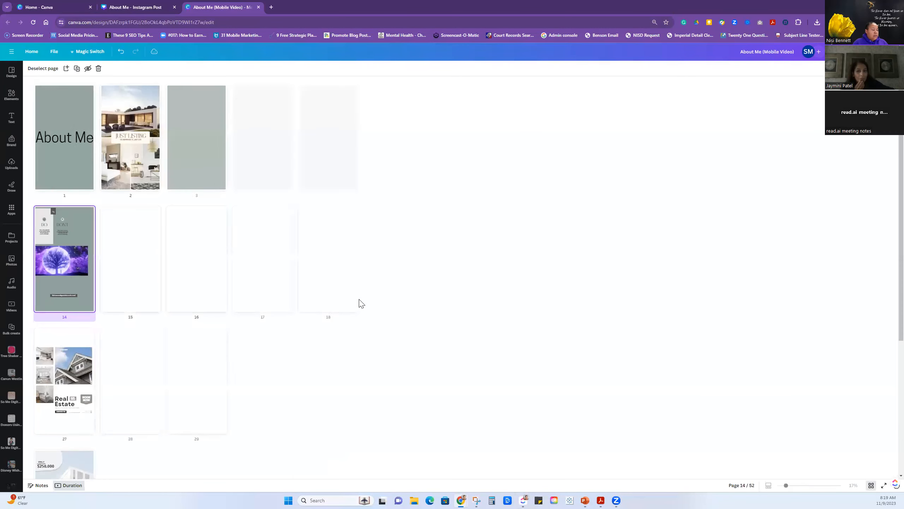
{"action": "scroll", "coordinate": [150, 292], "scroll_direction": "down", "scroll_amount": 4}
{"action": "scroll", "coordinate": [150, 292], "scroll_direction": "down", "scroll_amount": 1}
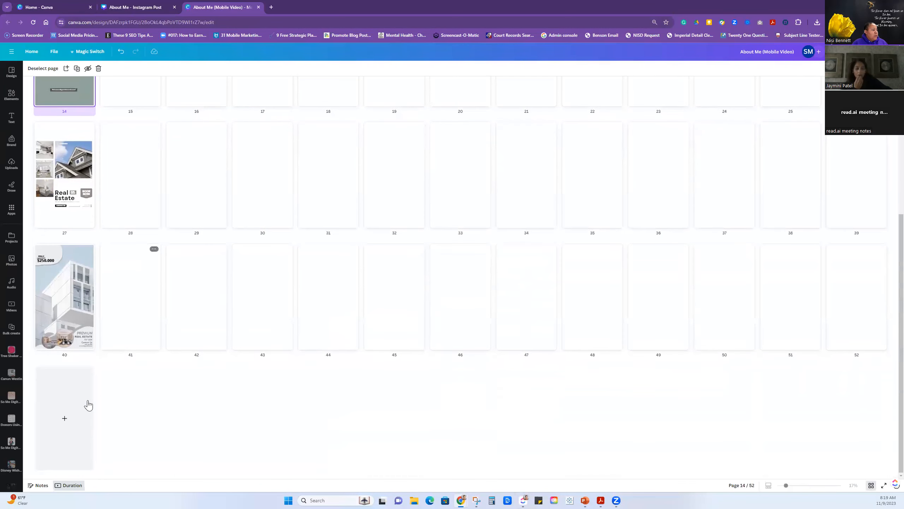
{"action": "left_click", "coordinate": [66, 418]}
{"action": "double_click", "coordinate": [72, 409]}
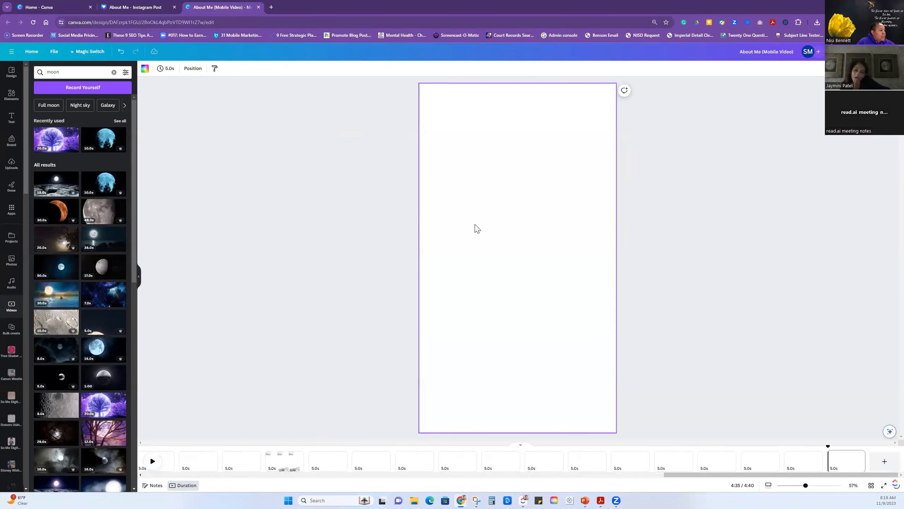
Add the text "Holidays" to the blank page and enlarge it to full page width, about font size 214.
{"action": "type", "text": "text"}
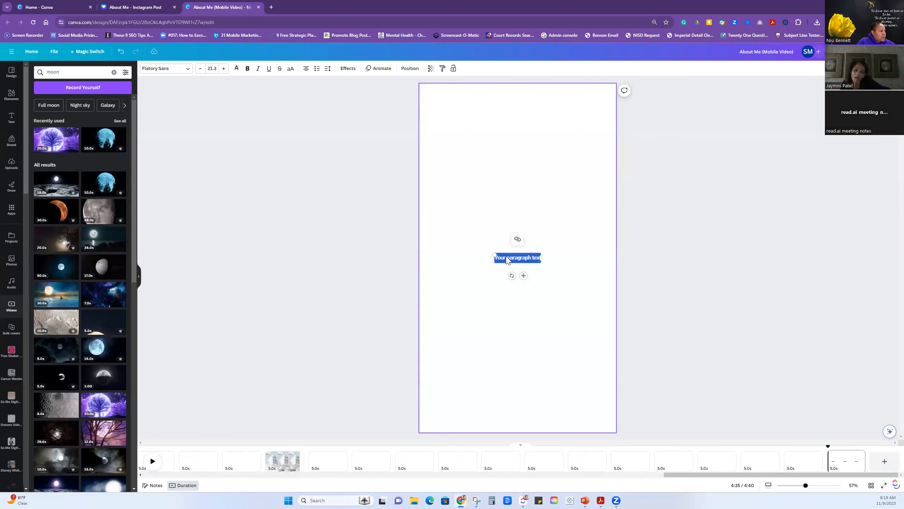
{"action": "type", "text": "Holidays"}
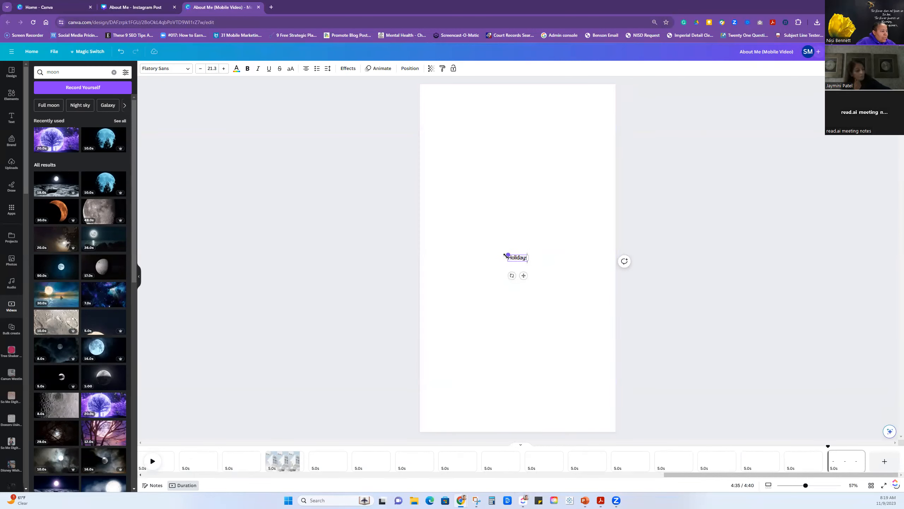
{"action": "left_click_drag", "start_coordinate": [487, 235], "coordinate": [431, 180]}
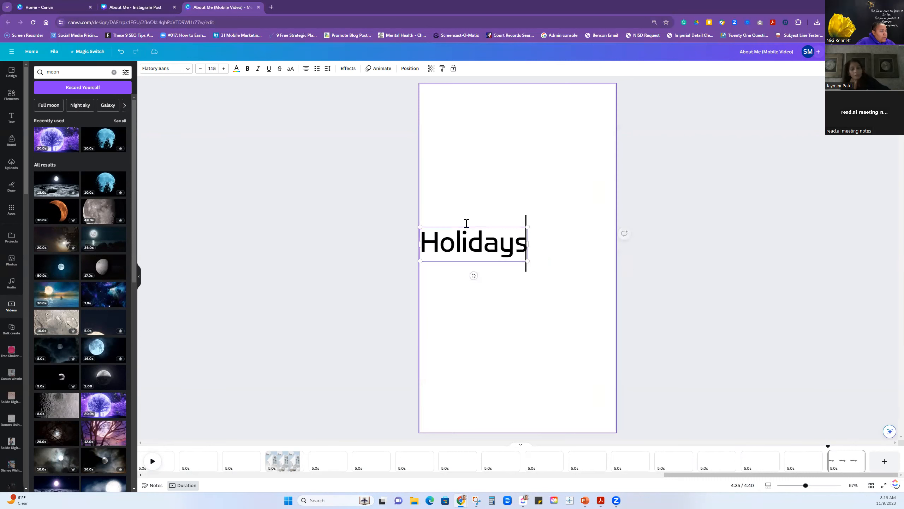
{"action": "left_click_drag", "start_coordinate": [527, 260], "coordinate": [608, 317]}
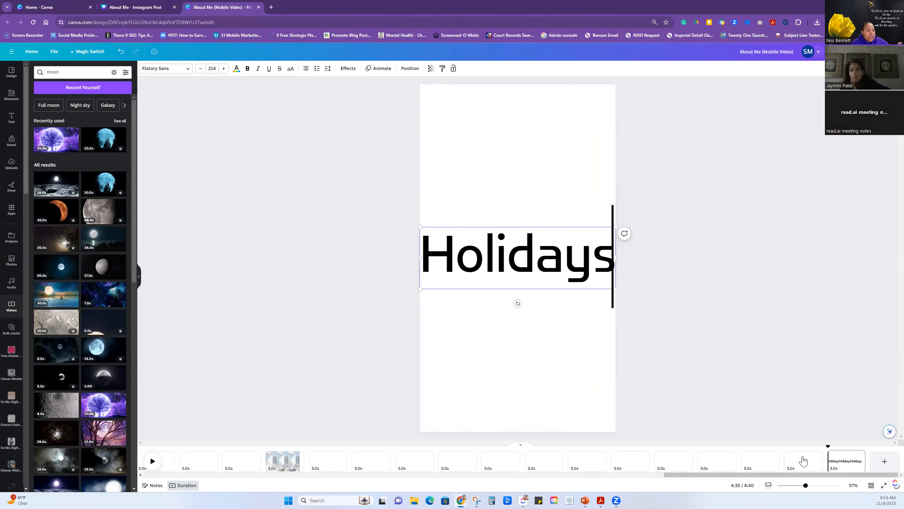
Show all pages as a grid and add seven blank pages after the Holidays page, duplicating the blank page up to page 60.
{"action": "left_click", "coordinate": [870, 485]}
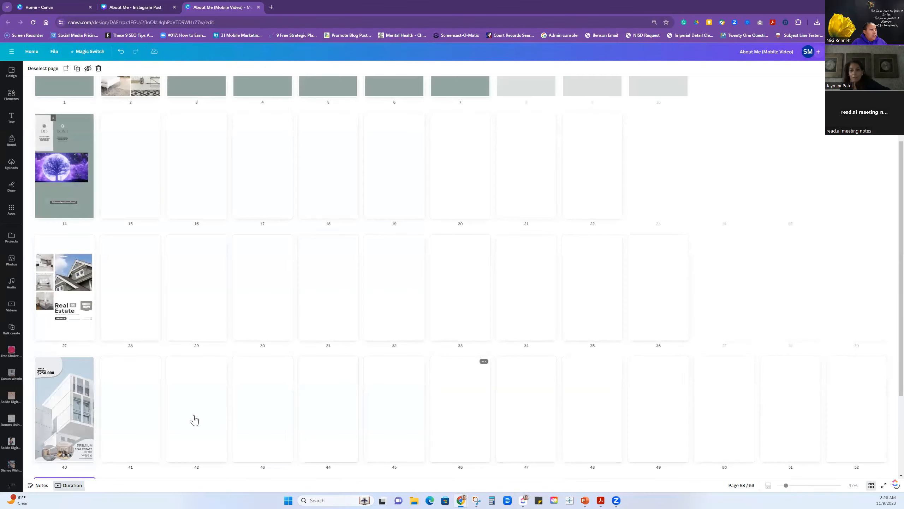
{"action": "left_click", "coordinate": [129, 419]}
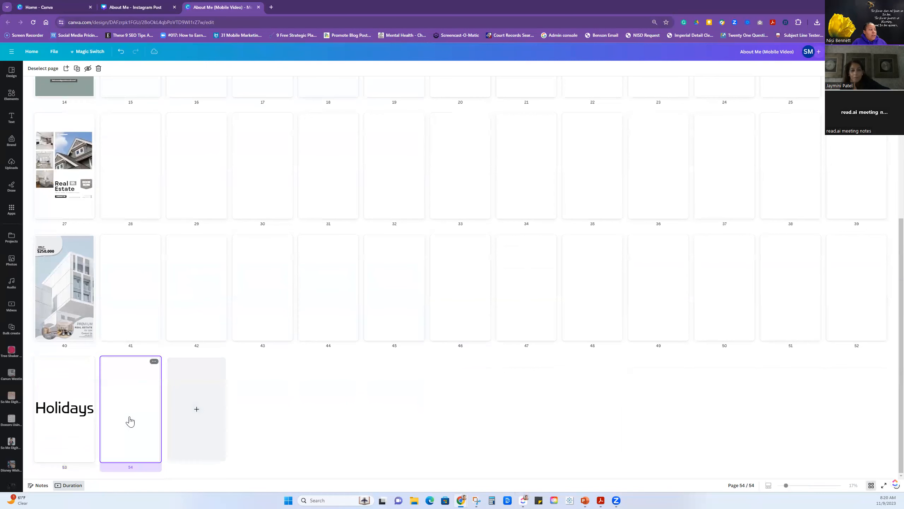
{"action": "left_click", "coordinate": [77, 68]}
{"action": "left_click", "coordinate": [77, 68]}
{"action": "left_click", "coordinate": [77, 68]}
{"action": "left_click", "coordinate": [77, 69]}
{"action": "left_click", "coordinate": [77, 69]}
{"action": "left_click", "coordinate": [77, 69]}
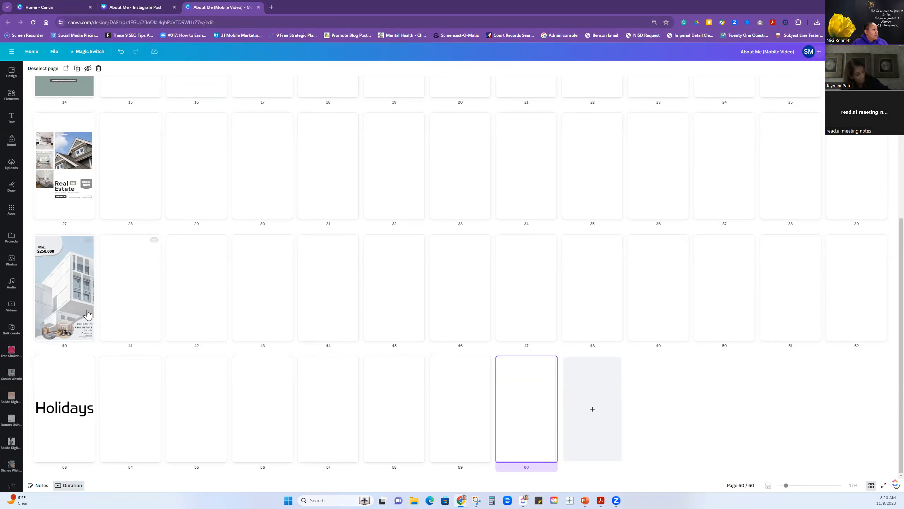
Move blank page 41 ahead of the $250,000 house page and add the text "Call To Action" at full page width, about font size 135.
{"action": "left_click_drag", "start_coordinate": [121, 307], "coordinate": [42, 297]}
{"action": "double_click", "coordinate": [64, 300]}
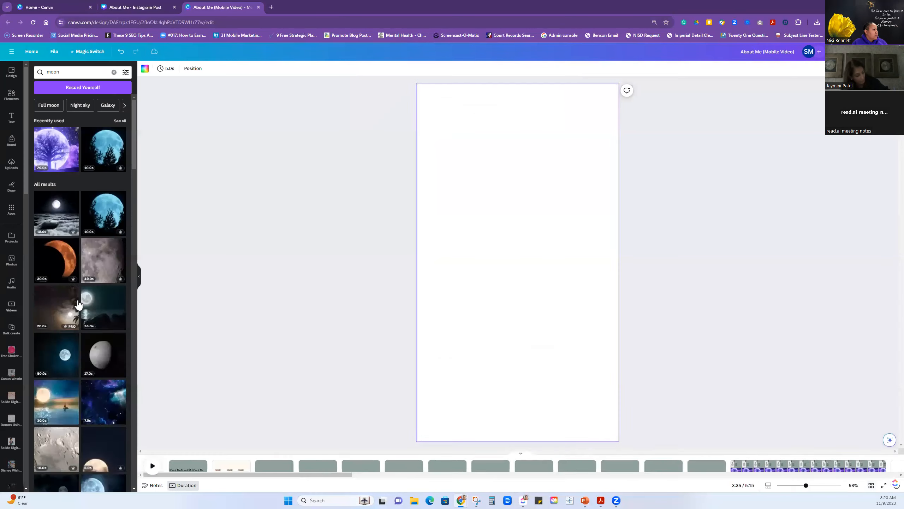
{"action": "type", "text": "text"}
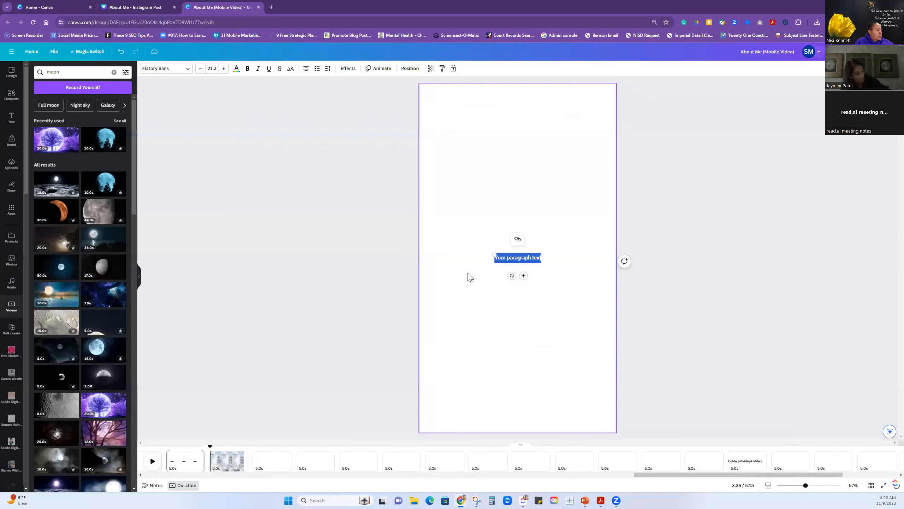
{"action": "type", "text": "Call To Action"}
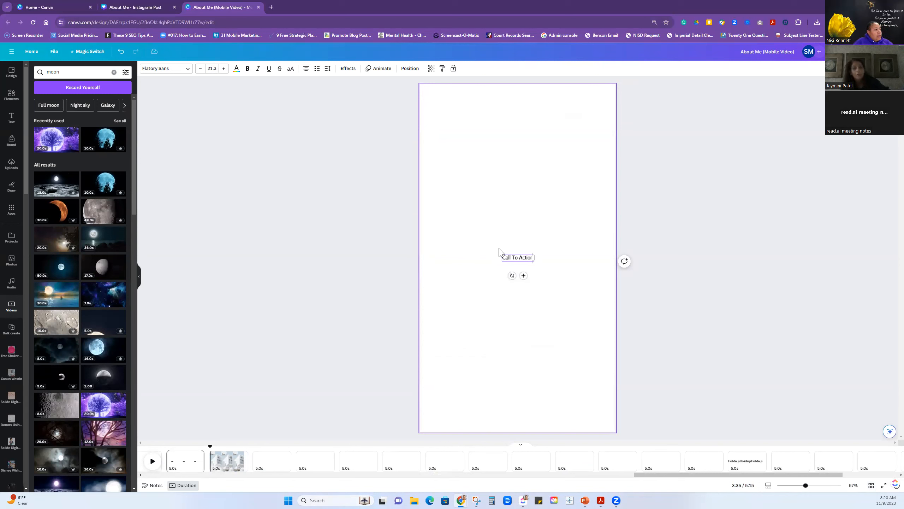
{"action": "left_click_drag", "start_coordinate": [502, 255], "coordinate": [427, 191]}
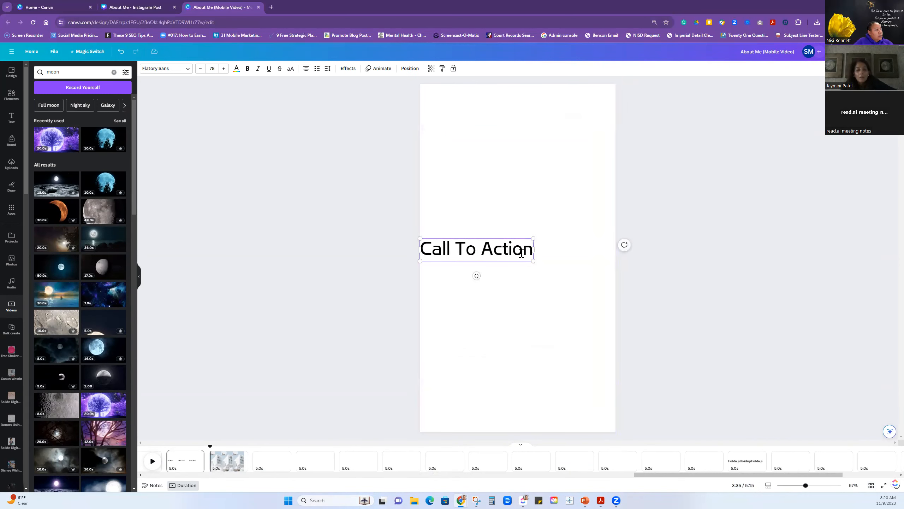
{"action": "left_click_drag", "start_coordinate": [533, 261], "coordinate": [613, 300]}
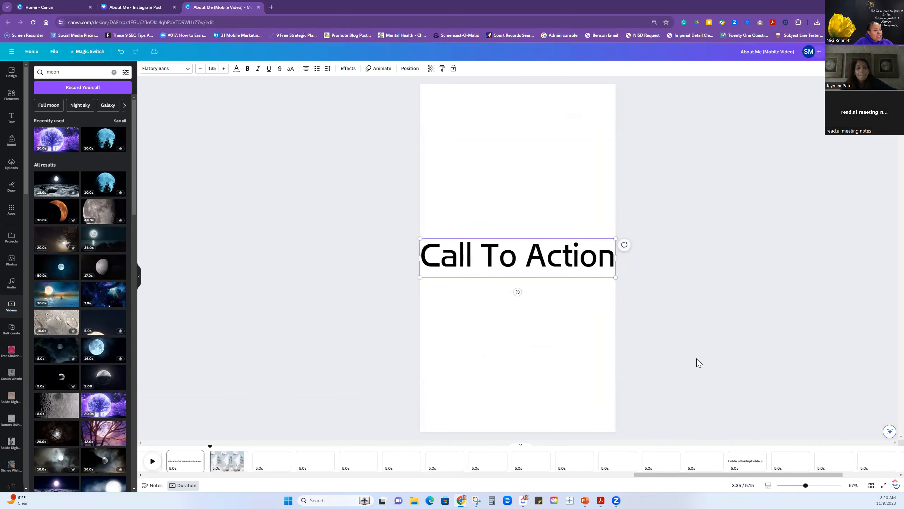
Show all pages as a grid and compare them with the page grid of the About Me Instagram post.
{"action": "left_click", "coordinate": [871, 485]}
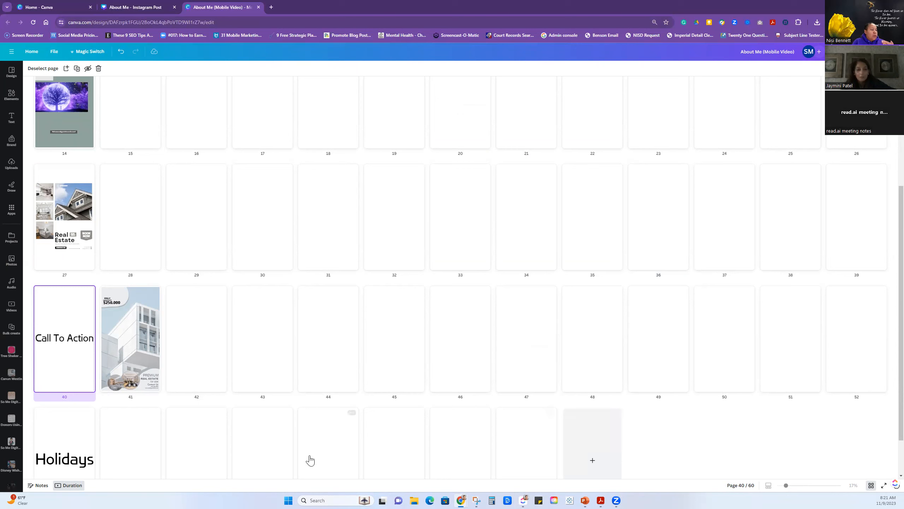
{"action": "mouse_move", "coordinate": [100, 338]}
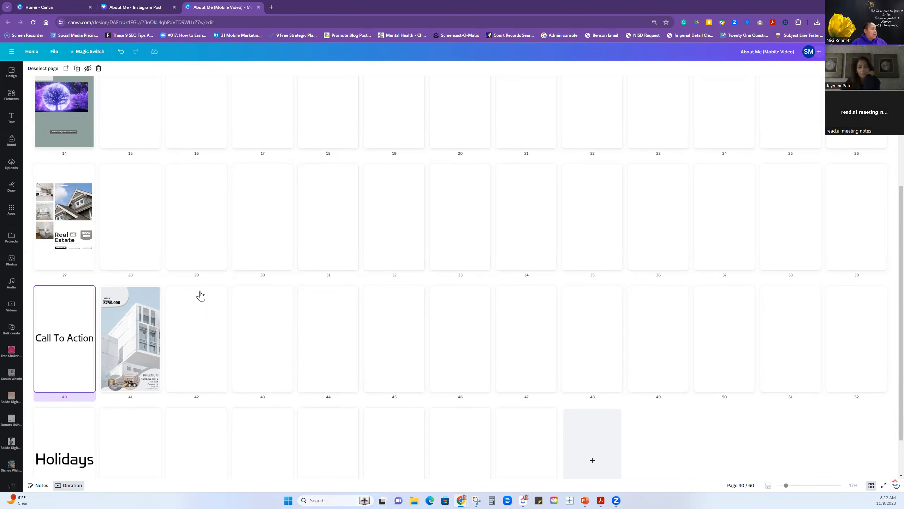
{"action": "scroll", "coordinate": [214, 296], "scroll_direction": "up", "scroll_amount": 5}
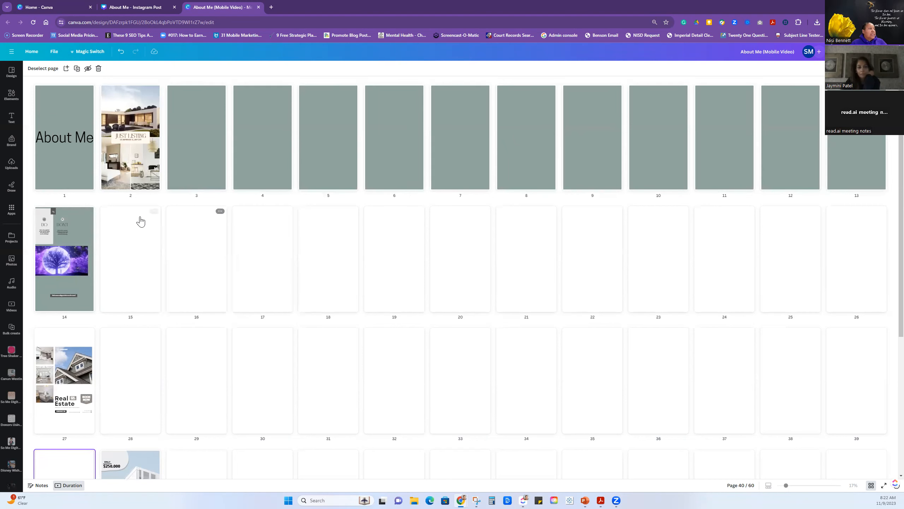
{"action": "left_click", "coordinate": [126, 10]}
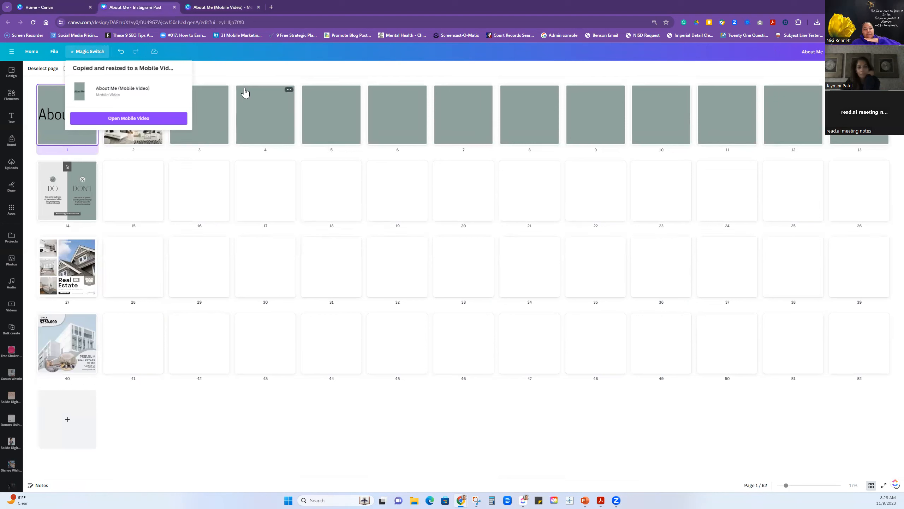
{"action": "left_click", "coordinate": [220, 8]}
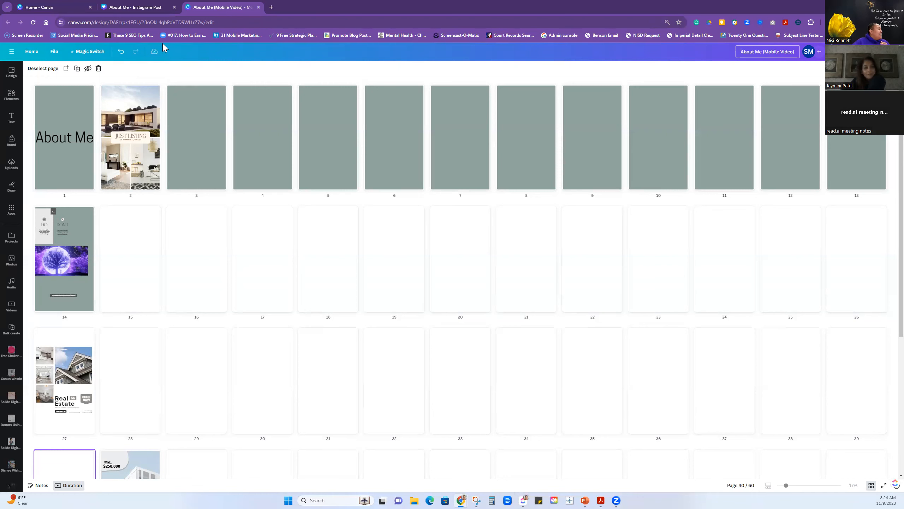
Return to the Canva home page and create a new blank Doc.
{"action": "left_click", "coordinate": [38, 7]}
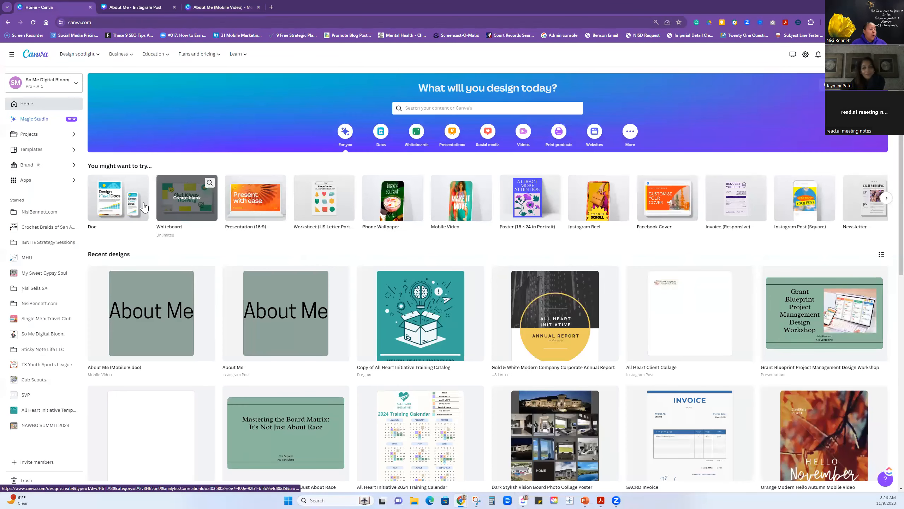
{"action": "left_click", "coordinate": [114, 209]}
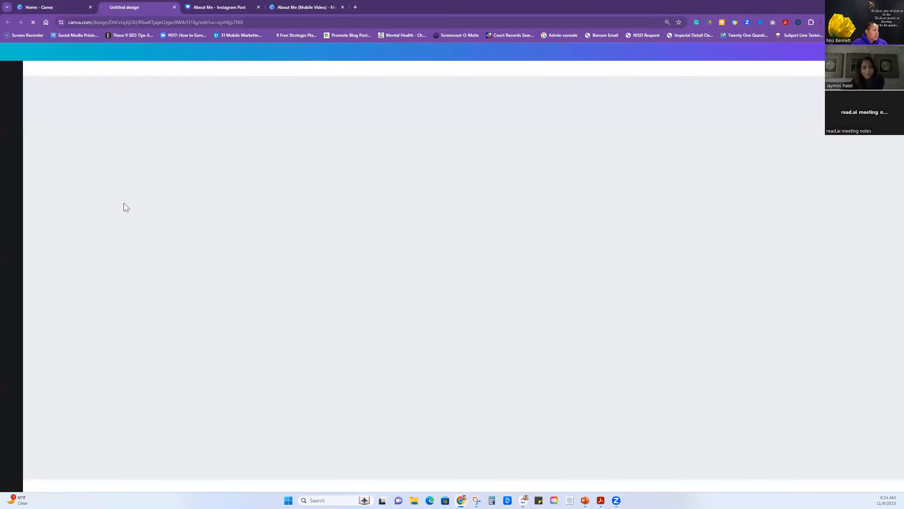
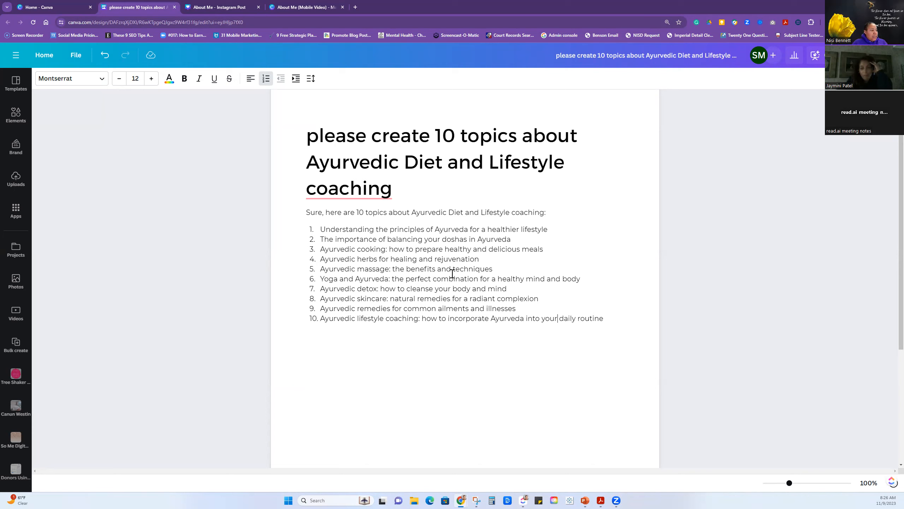
Copy the first topic, "Understanding the principles of Ayurveda for a healthier lifestyle", and add blank lines below the numbered list.
{"action": "left_click_drag", "start_coordinate": [319, 229], "coordinate": [548, 230]}
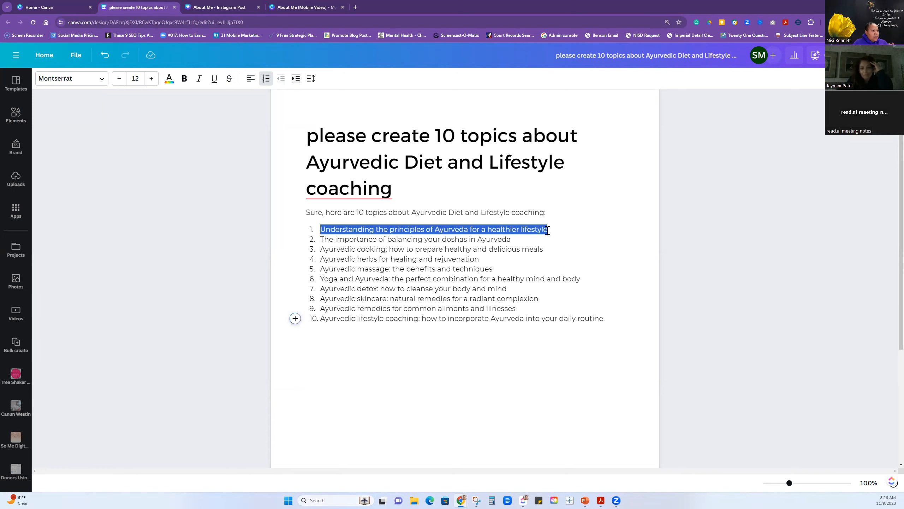
{"action": "right_click", "coordinate": [549, 230]}
{"action": "left_click", "coordinate": [562, 265]}
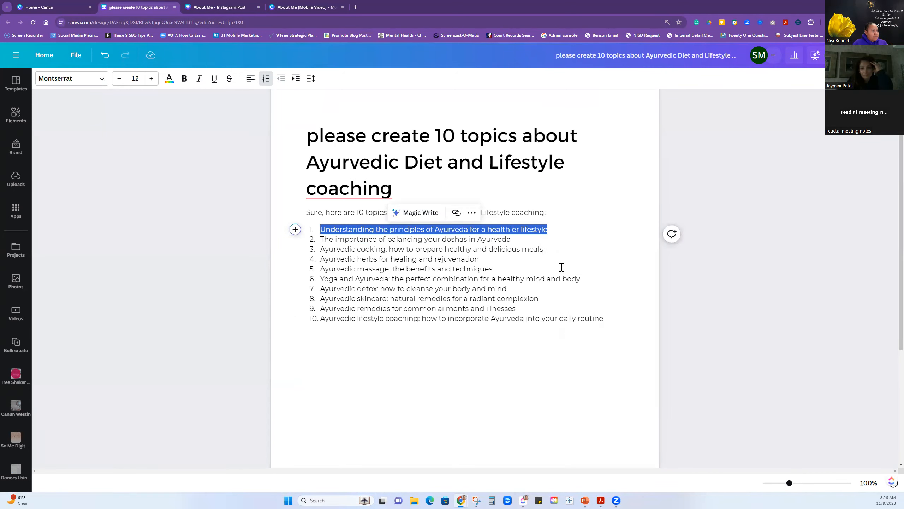
{"action": "scroll", "coordinate": [542, 298], "scroll_direction": "down", "scroll_amount": 5}
{"action": "left_click", "coordinate": [360, 212]}
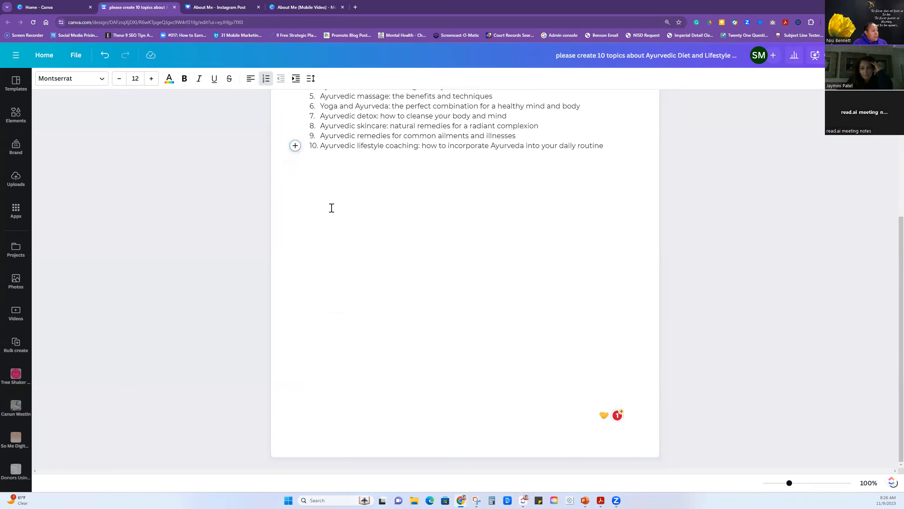
{"action": "left_click", "coordinate": [605, 146]}
{"action": "key", "text": "Return"}
{"action": "key", "text": "Return"}
{"action": "key", "text": "Return"}
{"action": "key", "text": "Return"}
{"action": "key", "text": "Return"}
{"action": "key", "text": "Return"}
{"action": "key", "text": "Return"}
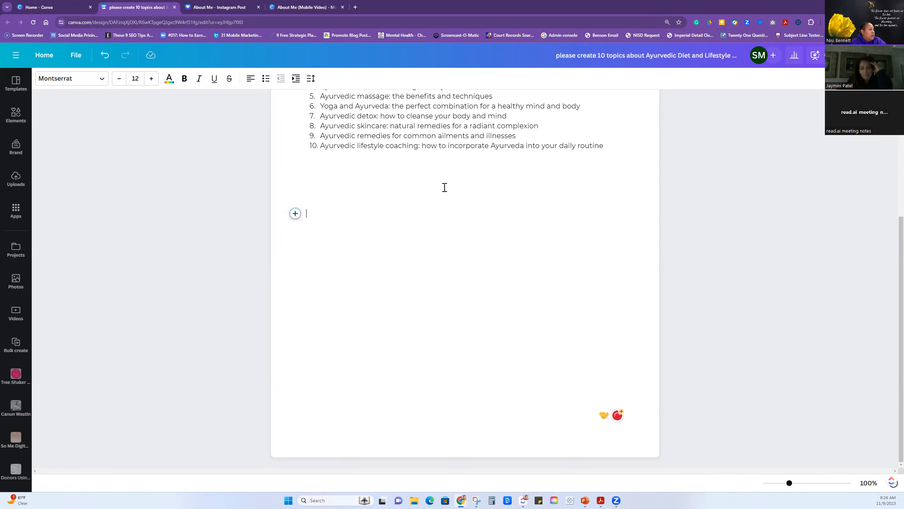
Generate text below the list with Magic Write from the prompt "create a blog about Understanding the principles of Ayurveda for a healthier lifestyle".
{"action": "left_click", "coordinate": [295, 213]}
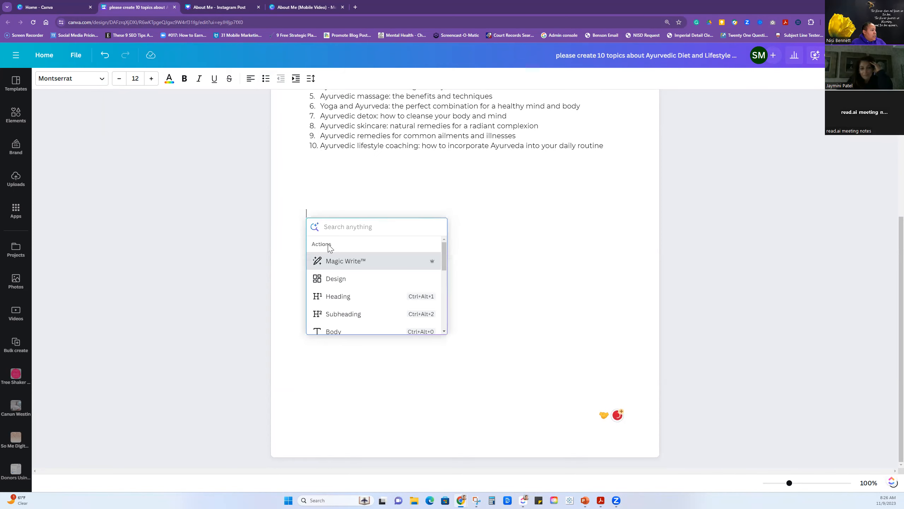
{"action": "left_click", "coordinate": [336, 263]}
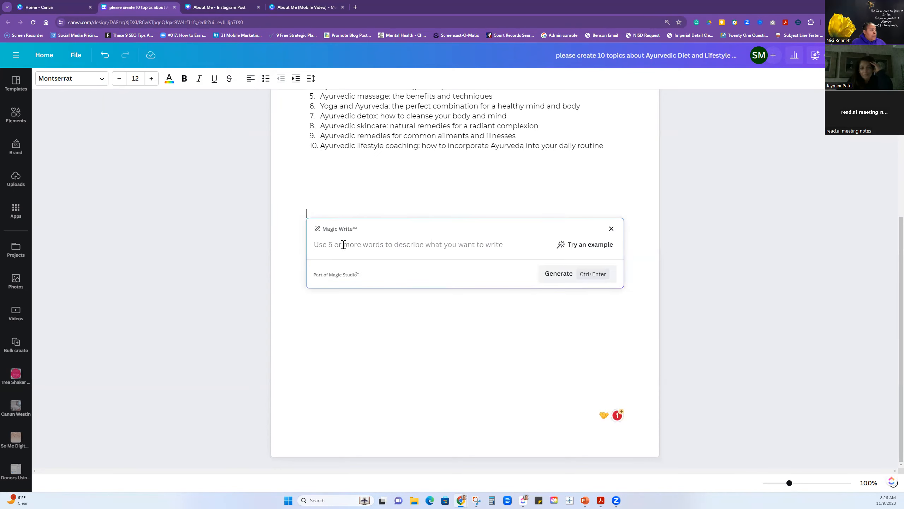
{"action": "type", "text": "crea"}
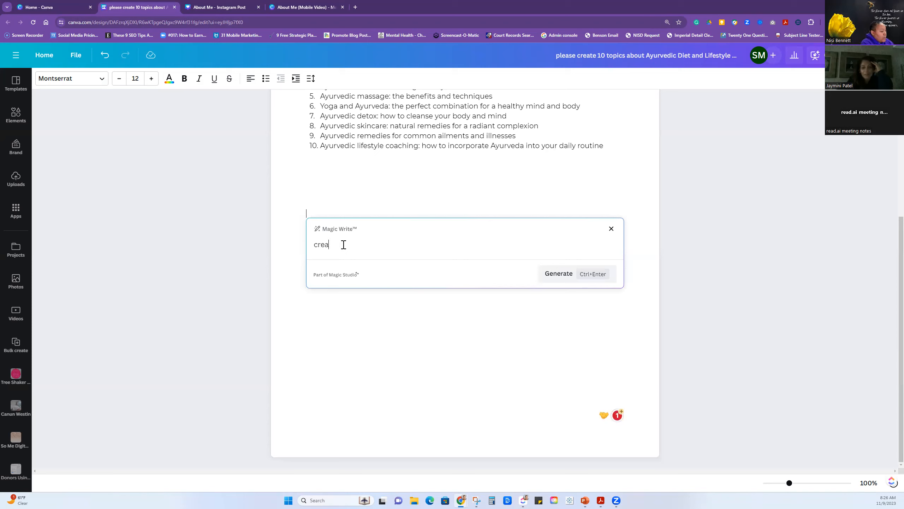
{"action": "type", "text": "te a blog about"}
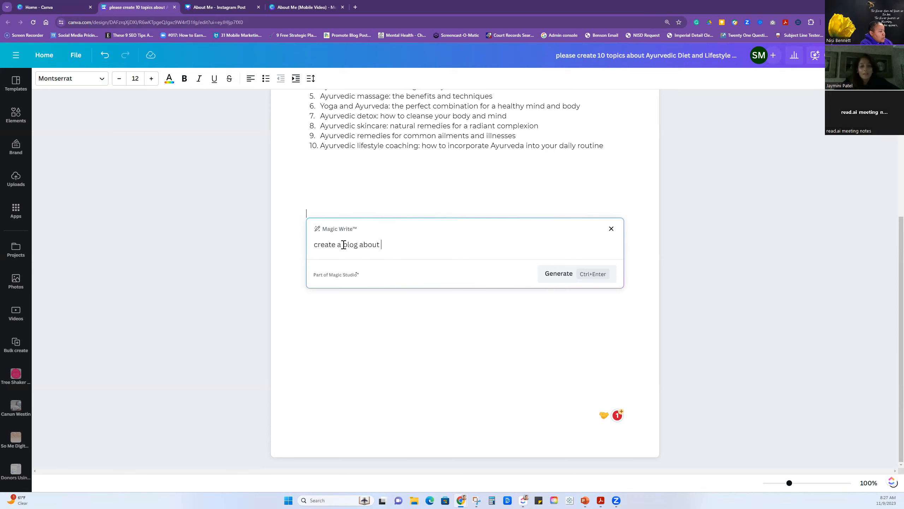
{"action": "key", "text": "ctrl+v"}
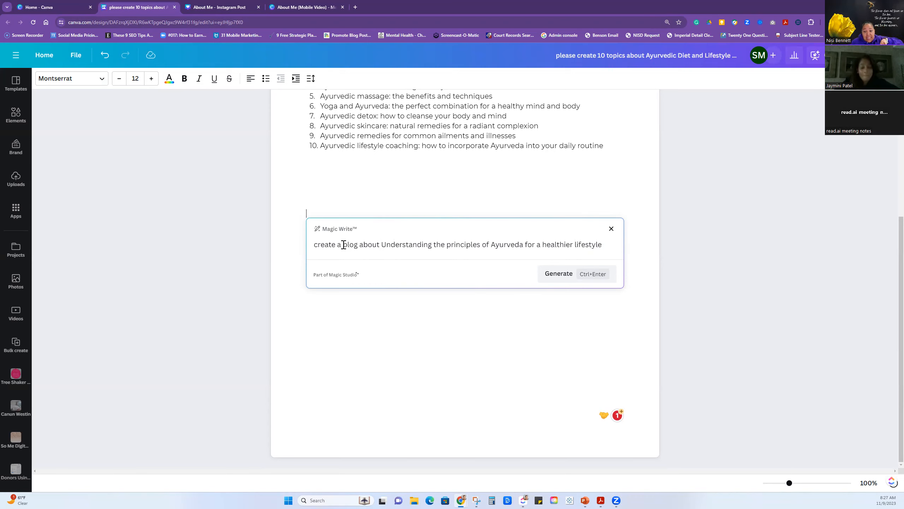
{"action": "left_click", "coordinate": [554, 273]}
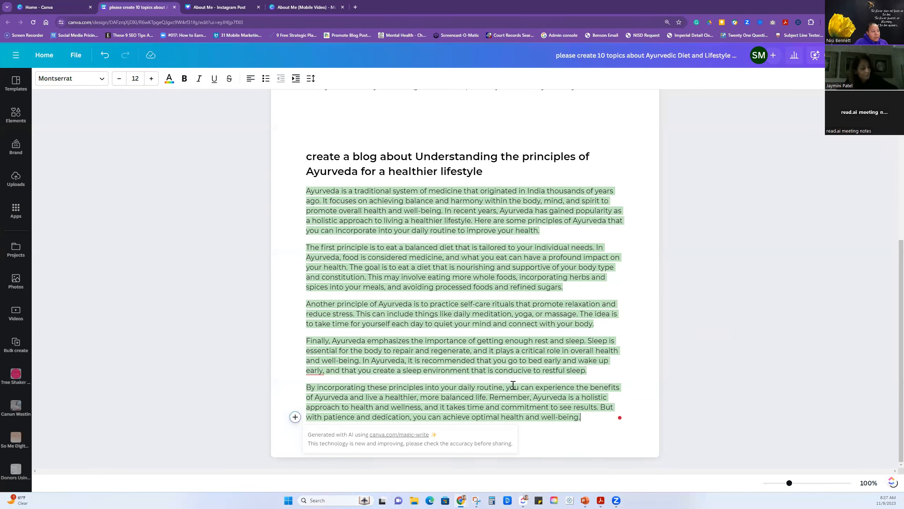
Review the topic list and the generated blog, and add blank lines after the blog's last paragraph.
{"action": "scroll", "coordinate": [513, 385], "scroll_direction": "up", "scroll_amount": 5}
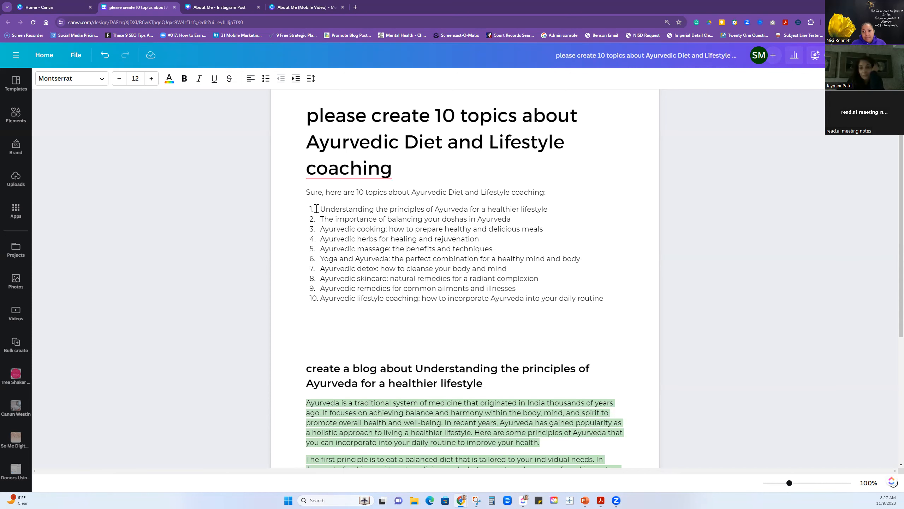
{"action": "scroll", "coordinate": [373, 256], "scroll_direction": "down", "scroll_amount": 2}
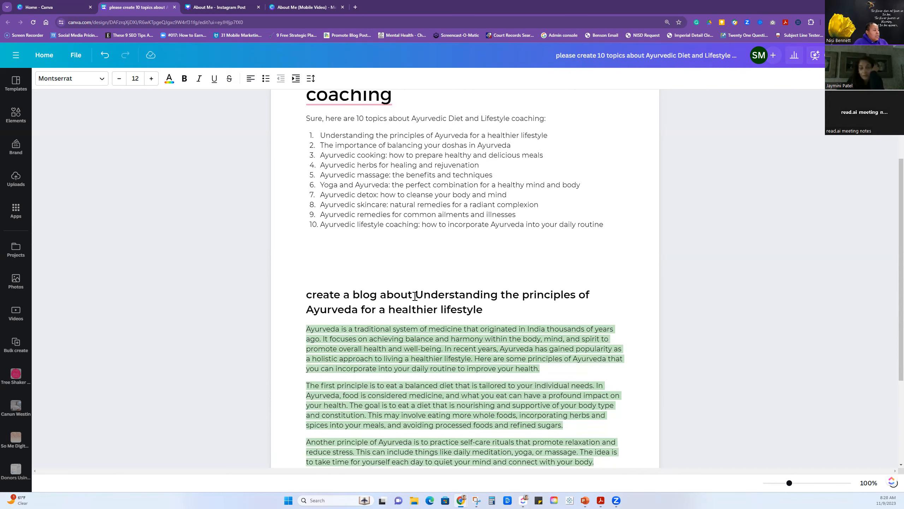
{"action": "scroll", "coordinate": [557, 236], "scroll_direction": "up", "scroll_amount": 3}
{"action": "scroll", "coordinate": [550, 273], "scroll_direction": "down", "scroll_amount": 6}
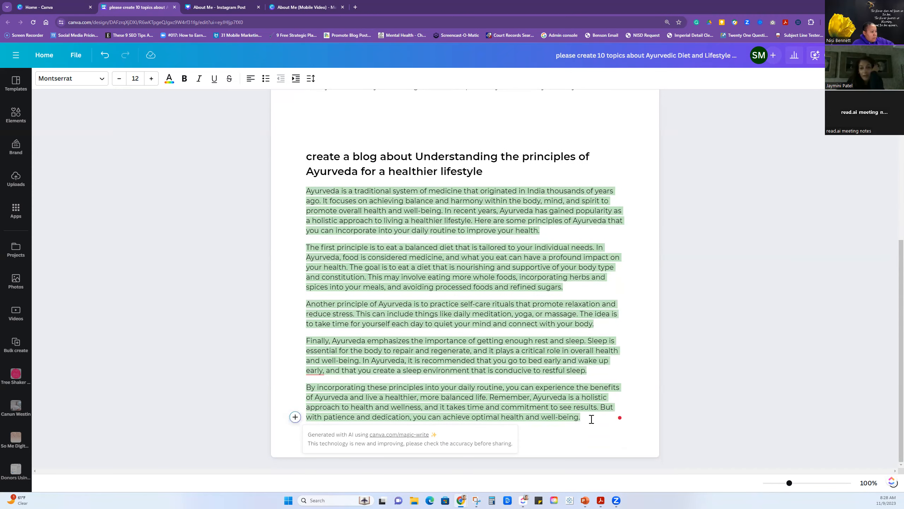
{"action": "key", "text": "Return"}
{"action": "key", "text": "Return"}
{"action": "key", "text": "Return"}
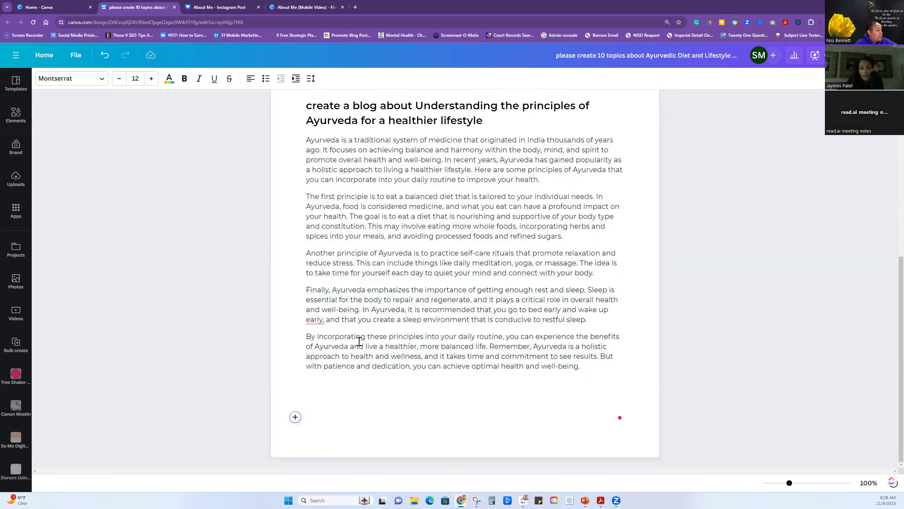
Open an embedded design below the blog, browse its banner templates and close the design editor.
{"action": "left_click", "coordinate": [296, 416]}
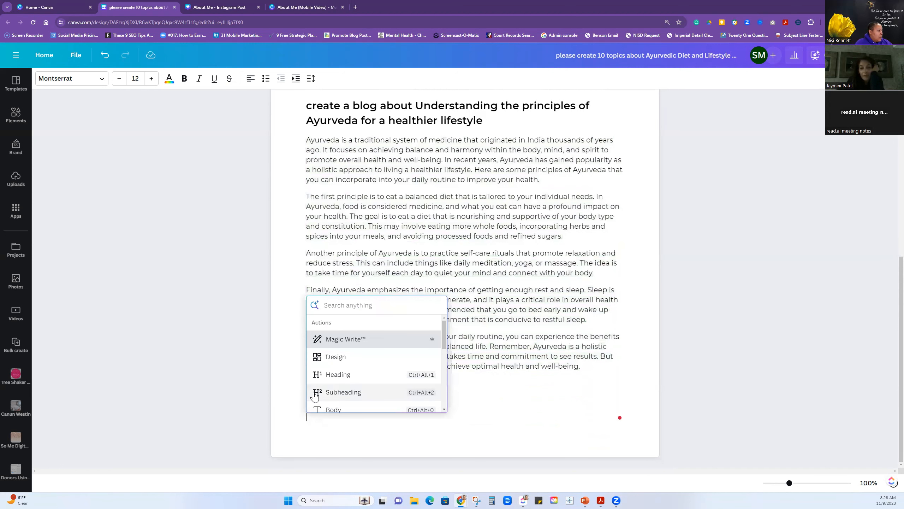
{"action": "left_click", "coordinate": [336, 357]}
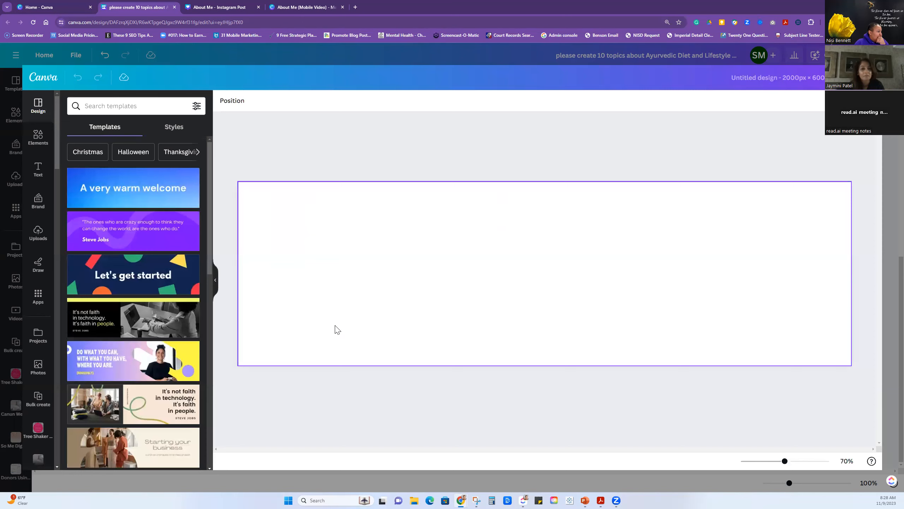
{"action": "scroll", "coordinate": [177, 345], "scroll_direction": "down", "scroll_amount": 8}
{"action": "scroll", "coordinate": [176, 343], "scroll_direction": "down", "scroll_amount": 5}
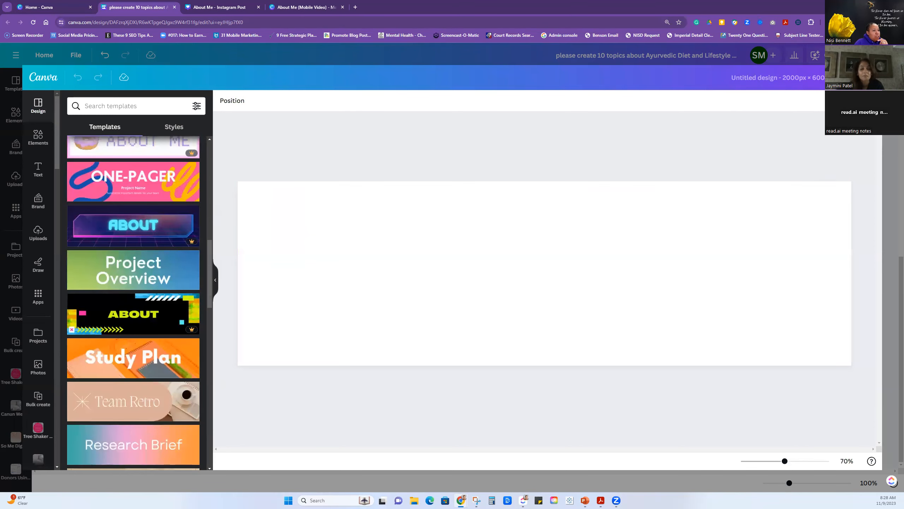
{"action": "left_click", "coordinate": [855, 77]}
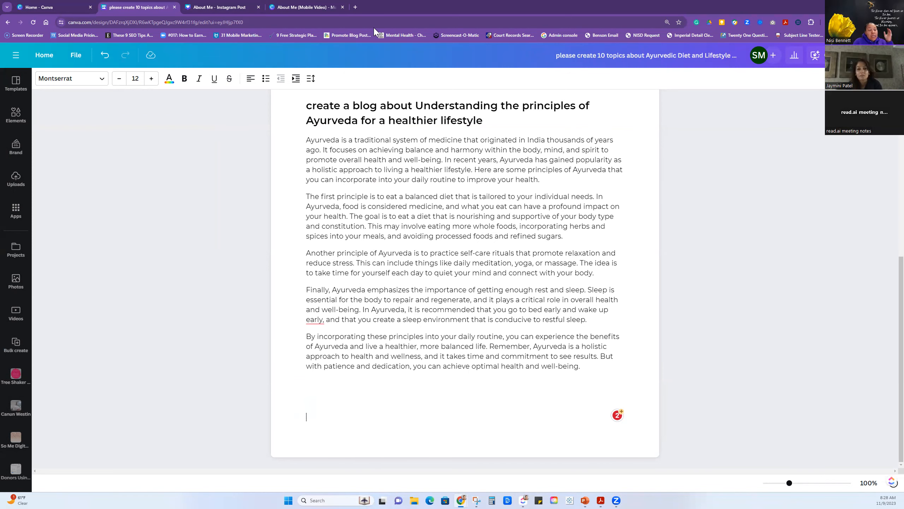
Open ChatGPT at chat.openai.com in a new browser tab and choose GPT-4 with Plugins.
{"action": "left_click", "coordinate": [356, 8]}
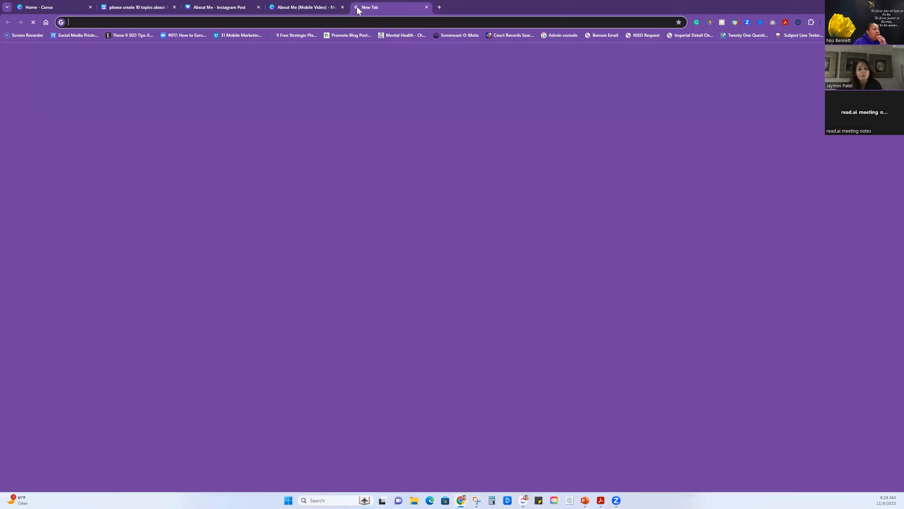
{"action": "left_click", "coordinate": [359, 20]}
{"action": "type", "text": "chat.openai.com"}
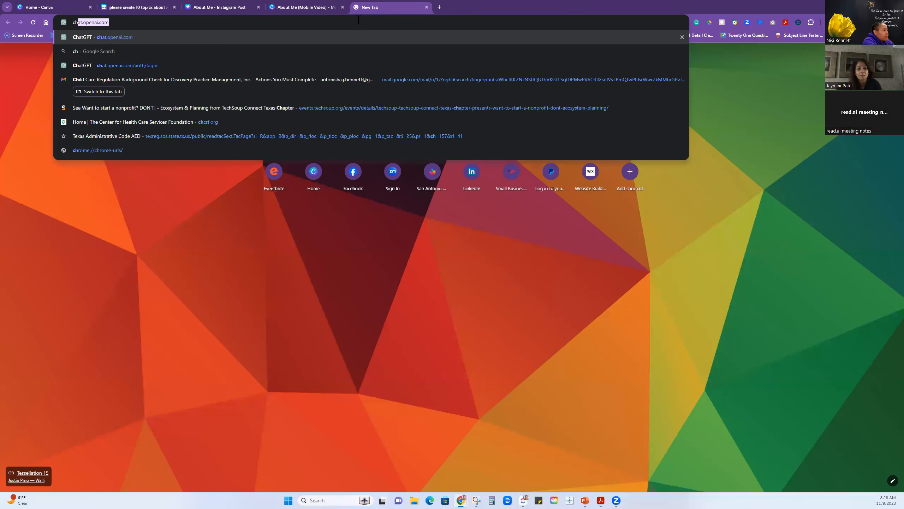
{"action": "key", "text": "Return"}
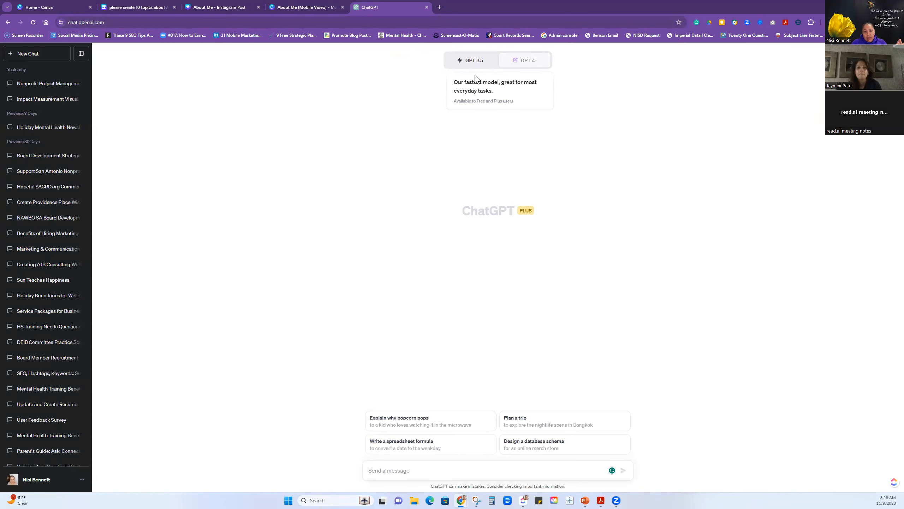
{"action": "left_click", "coordinate": [530, 61]}
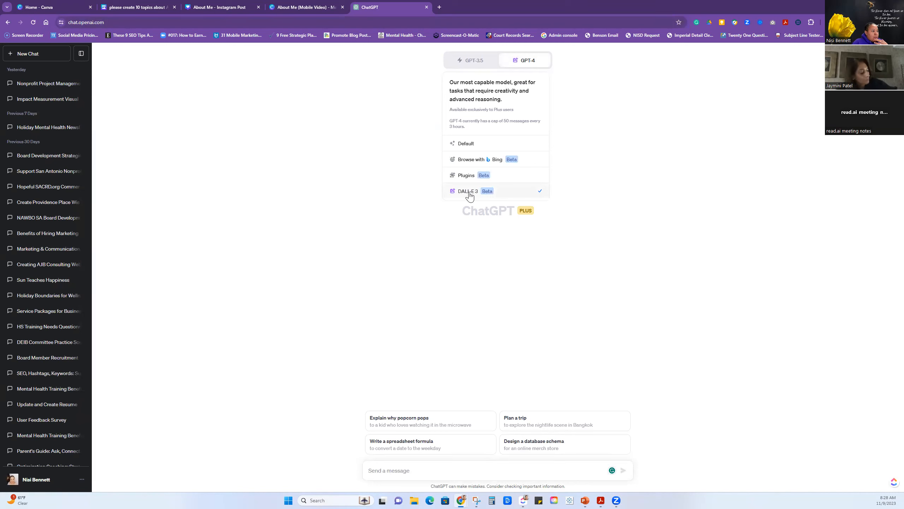
{"action": "left_click", "coordinate": [499, 182]}
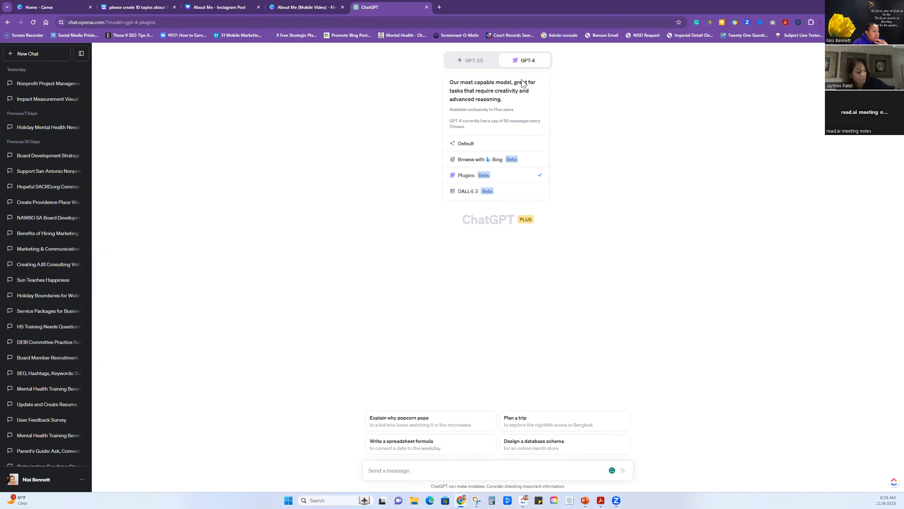
Send ChatGPT the prompt "create a canva design for Understanding the principles of Ayurveda for a healthier lifestyle".
{"action": "left_click", "coordinate": [398, 470]}
{"action": "type", "text": "creat"}
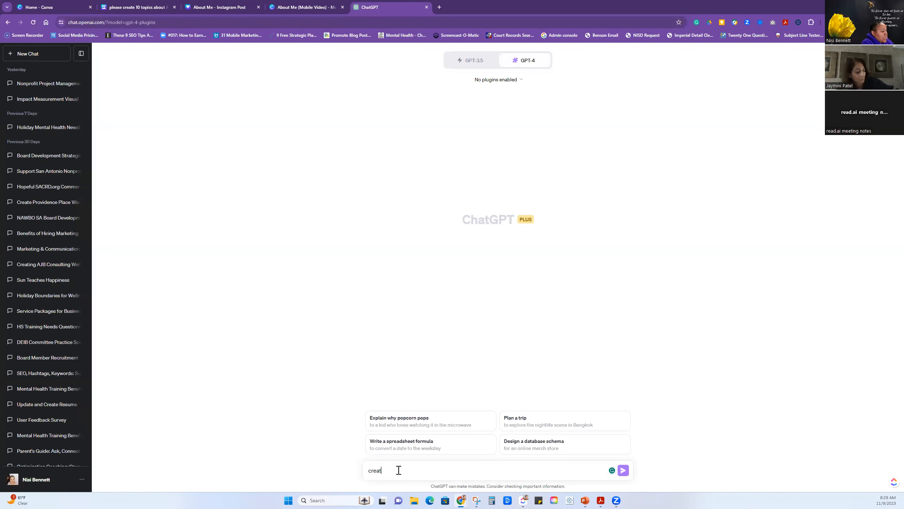
{"action": "type", "text": "e a canva desing fo"}
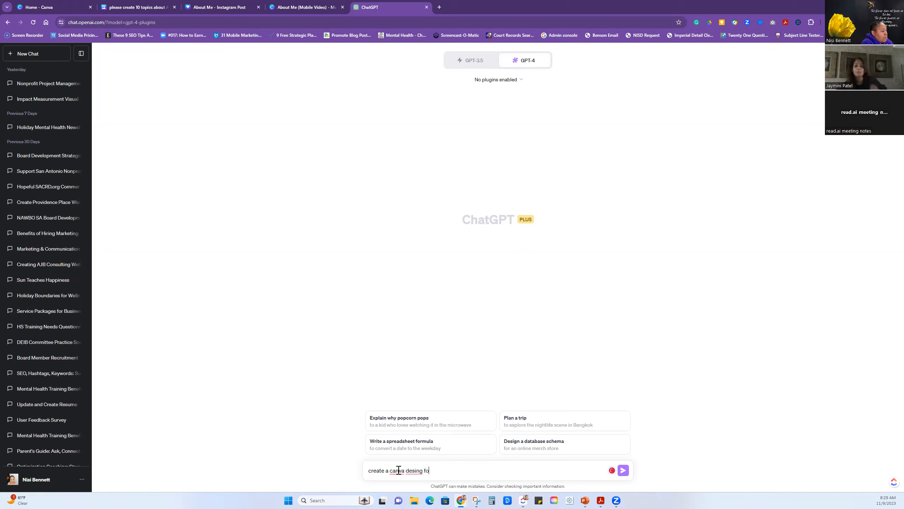
{"action": "key", "text": "BackSpace"}
{"action": "key", "text": "BackSpace"}
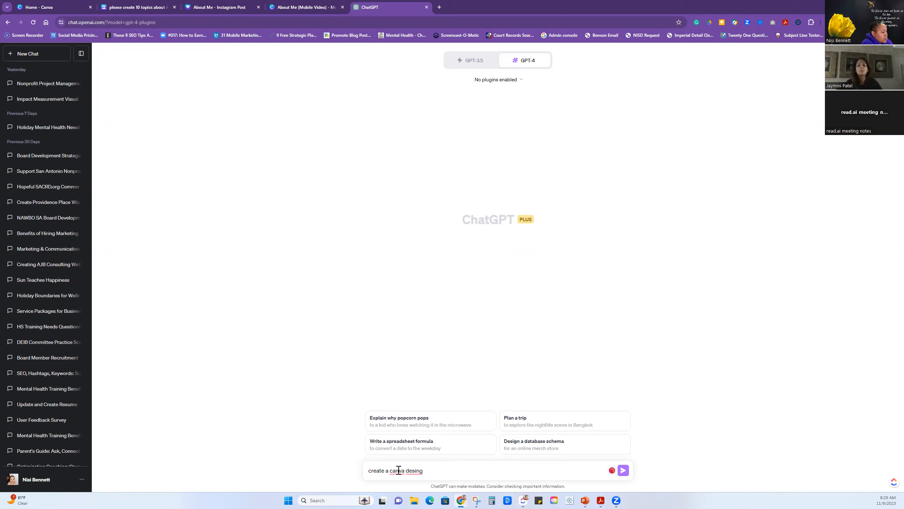
{"action": "key", "text": "BackSpace"}
{"action": "key", "text": "BackSpace"}
{"action": "key", "text": "BackSpace"}
{"action": "type", "text": "gn for"}
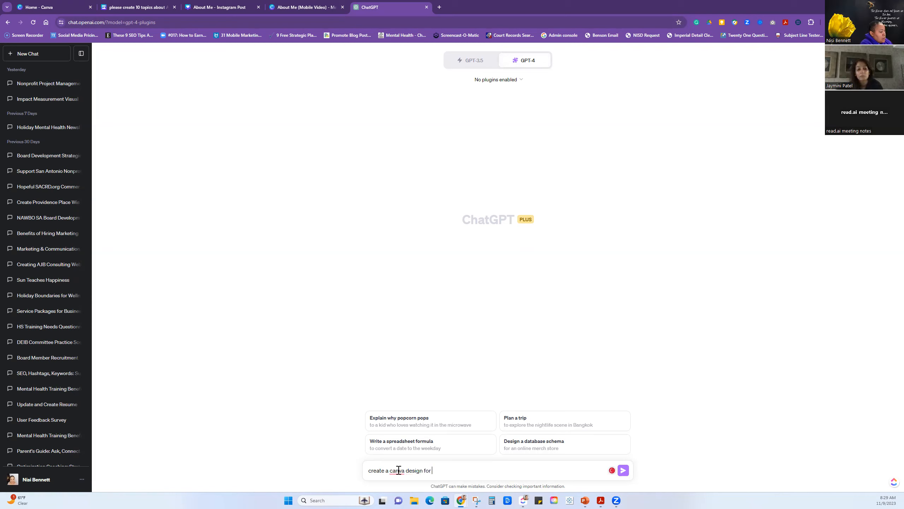
{"action": "type", "text": "Understanding the principles of Ayurveda for a healthier lifestyle"}
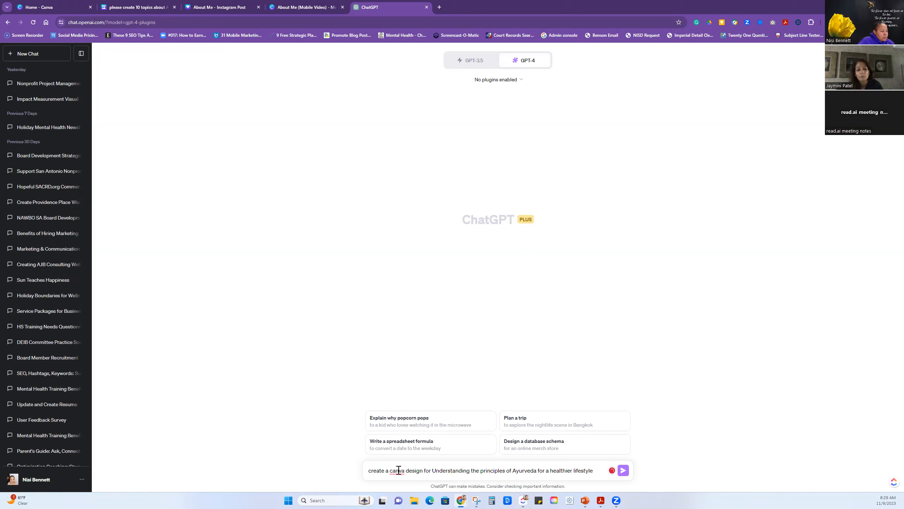
{"action": "left_click", "coordinate": [623, 471]}
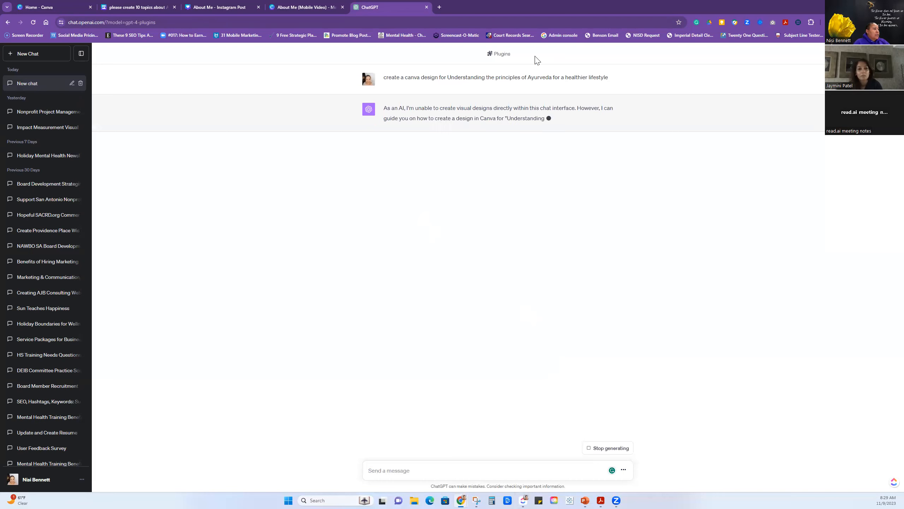
View the general ChatGPT account settings and close them.
{"action": "left_click", "coordinate": [75, 480]}
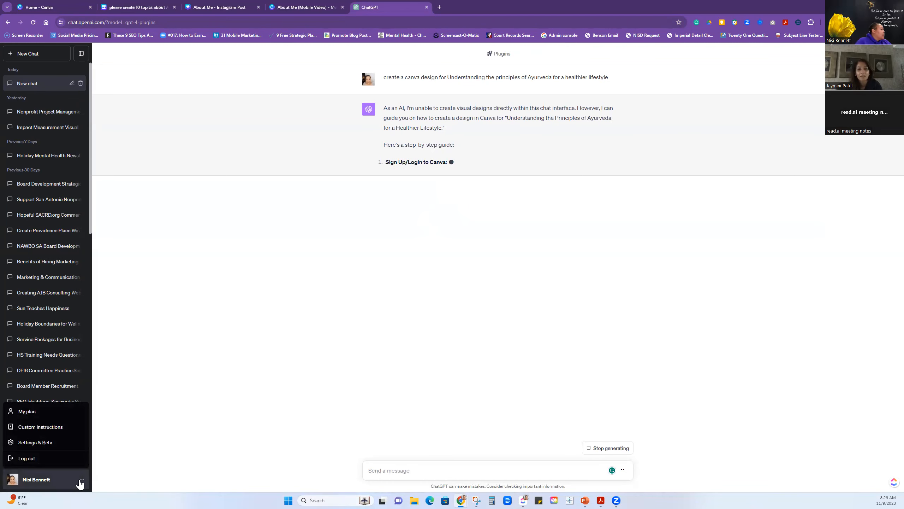
{"action": "left_click", "coordinate": [80, 483]}
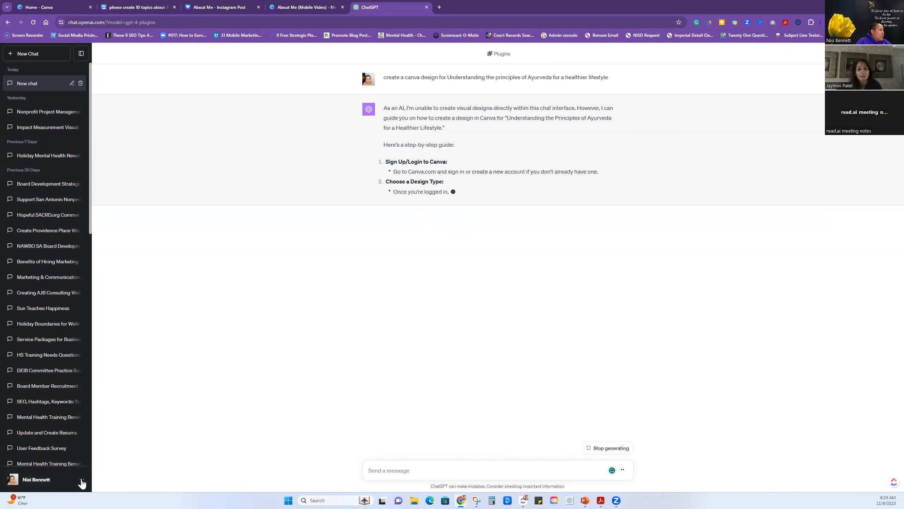
{"action": "left_click", "coordinate": [82, 483]}
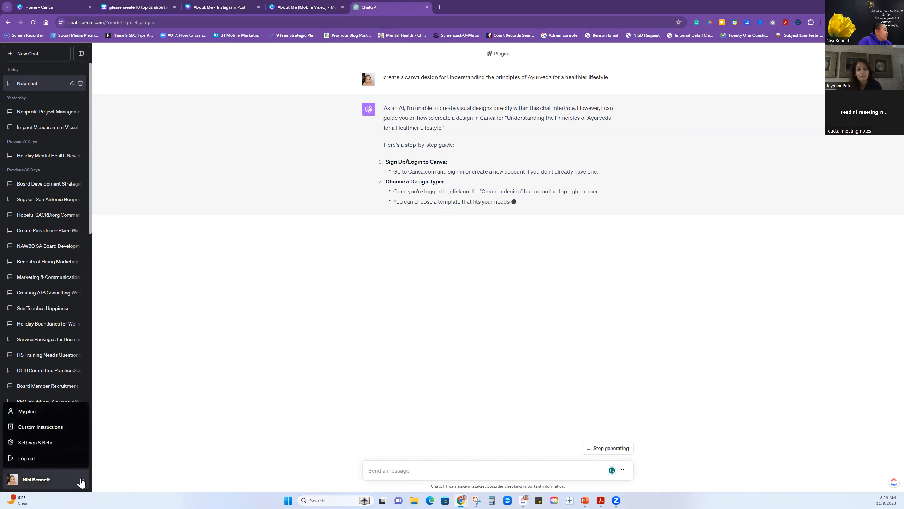
{"action": "left_click", "coordinate": [49, 450]}
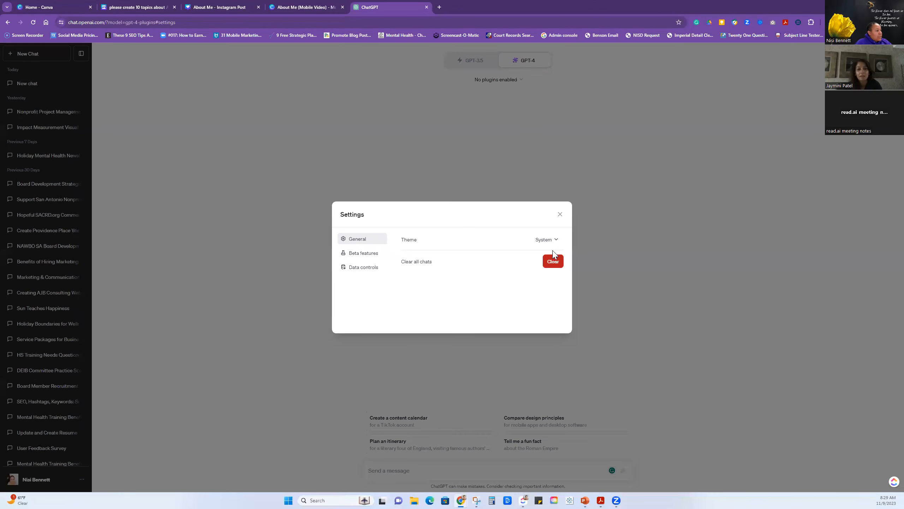
{"action": "left_click", "coordinate": [560, 214]}
Switch the new GPT-4 chat to Default mode.
{"action": "mouse_move", "coordinate": [529, 61]}
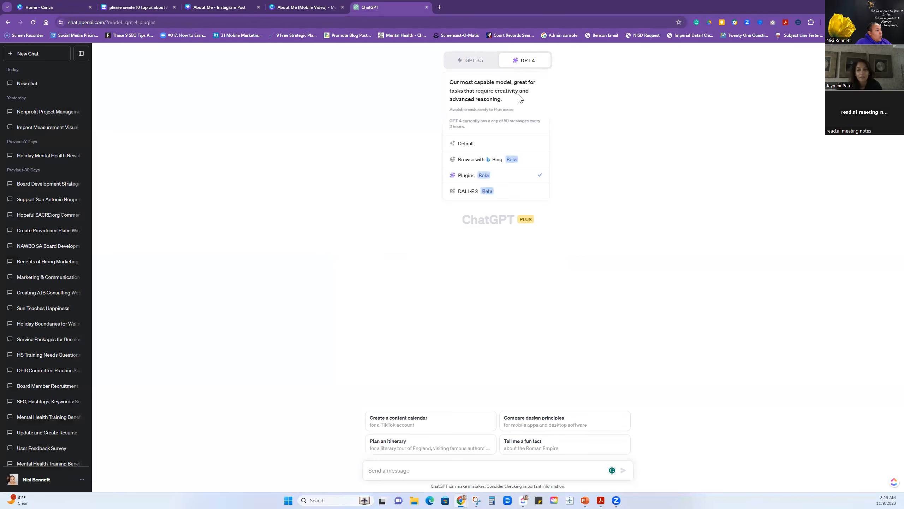
{"action": "left_click", "coordinate": [464, 146]}
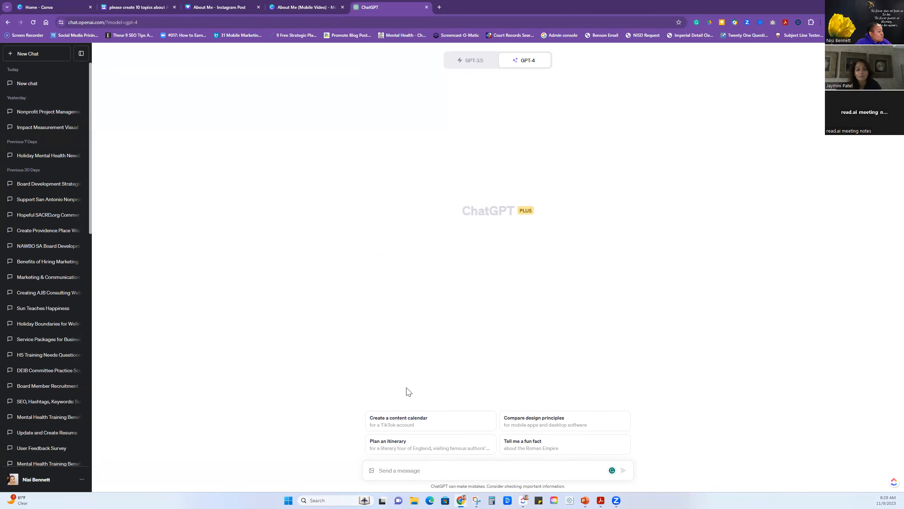
Send ChatGPT the prompt "create an image in canva for Understanding the principles of Ayurveda for a healthier lifestyle".
{"action": "type", "text": "cre"}
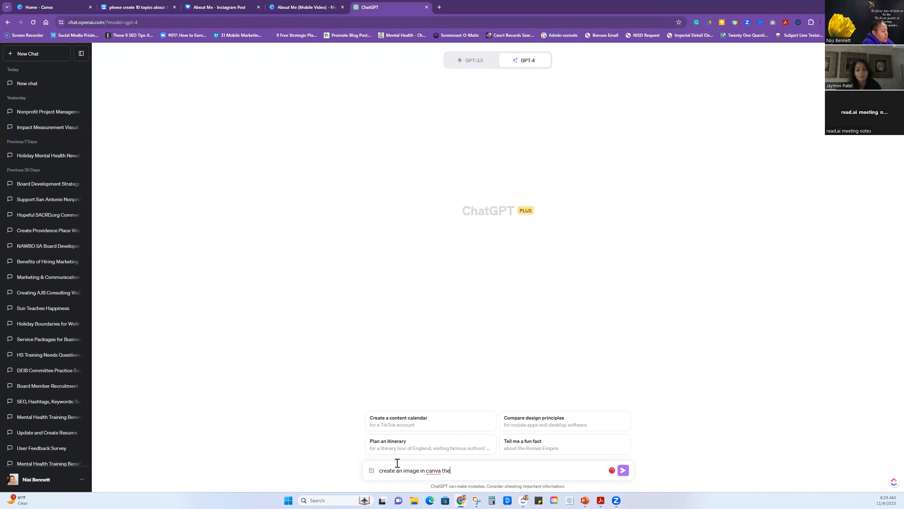
{"action": "type", "text": "ate an image in canva for"}
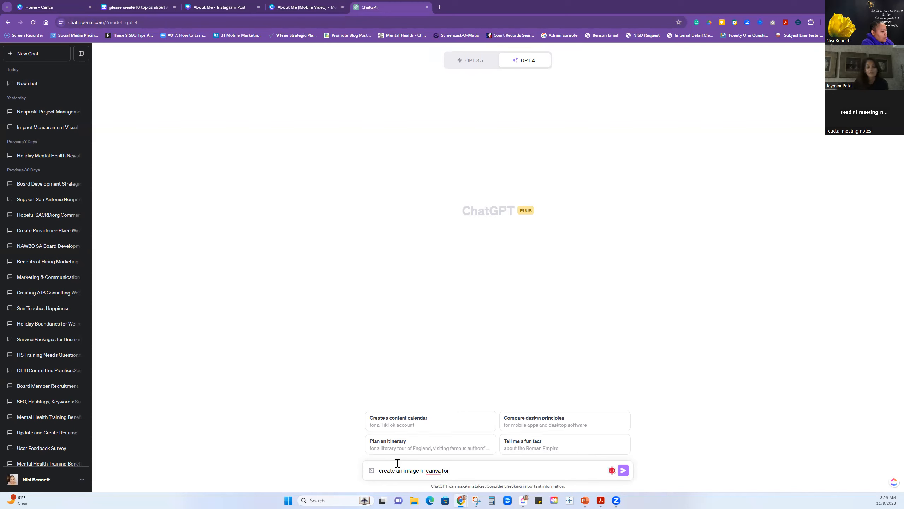
{"action": "type", "text": "Understanding the principles of Ayurveda for a healthier lifestyle"}
{"action": "key", "text": "Return"}
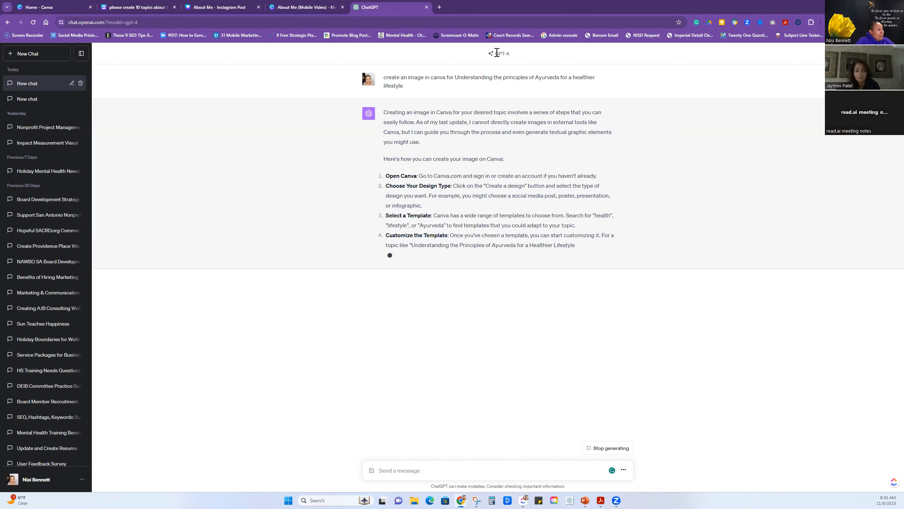
{"action": "left_click", "coordinate": [83, 480]}
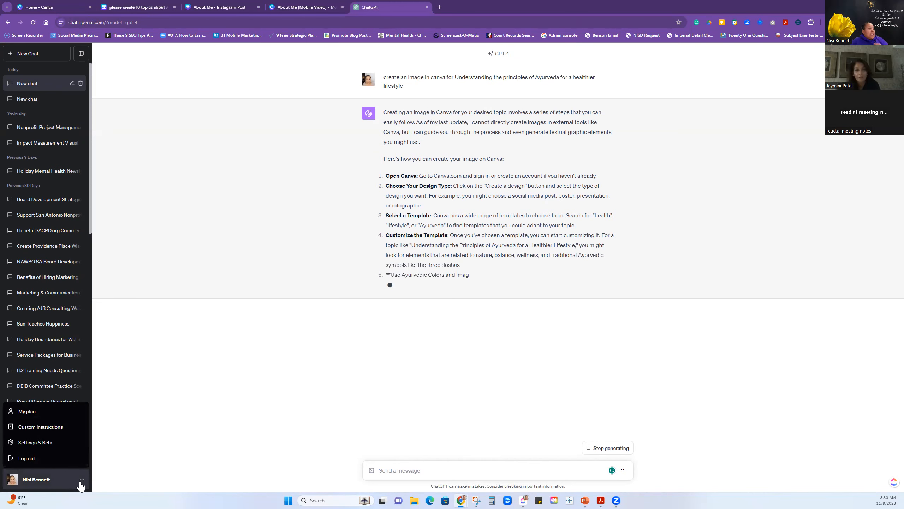
{"action": "left_click", "coordinate": [308, 6]}
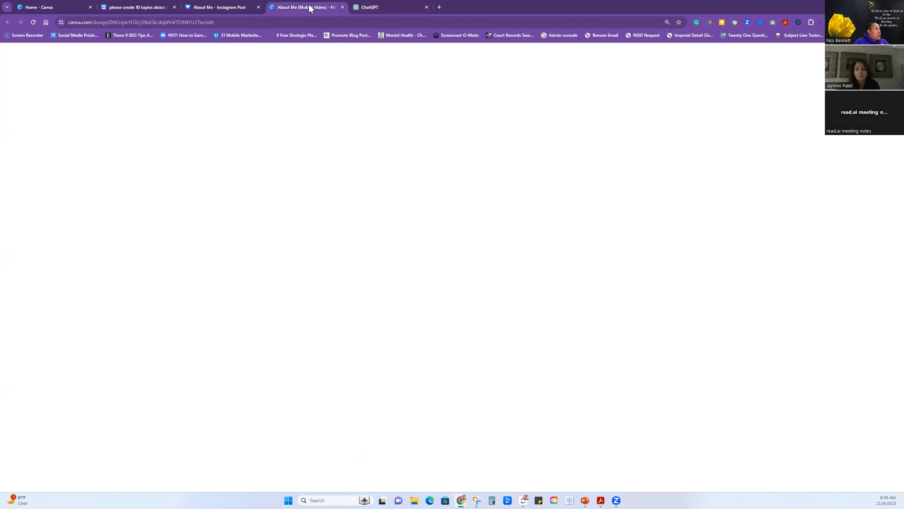
{"action": "left_click", "coordinate": [128, 6]}
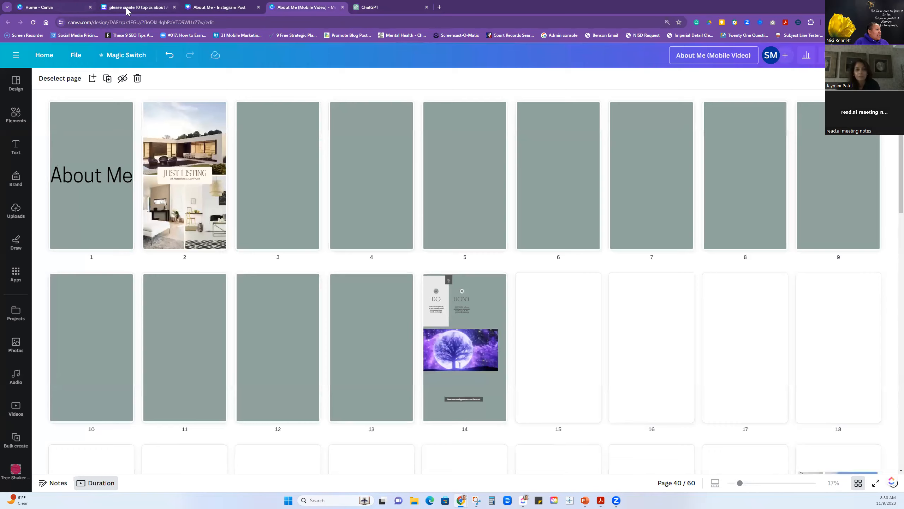
{"action": "scroll", "coordinate": [87, 188], "scroll_direction": "up", "scroll_amount": 5}
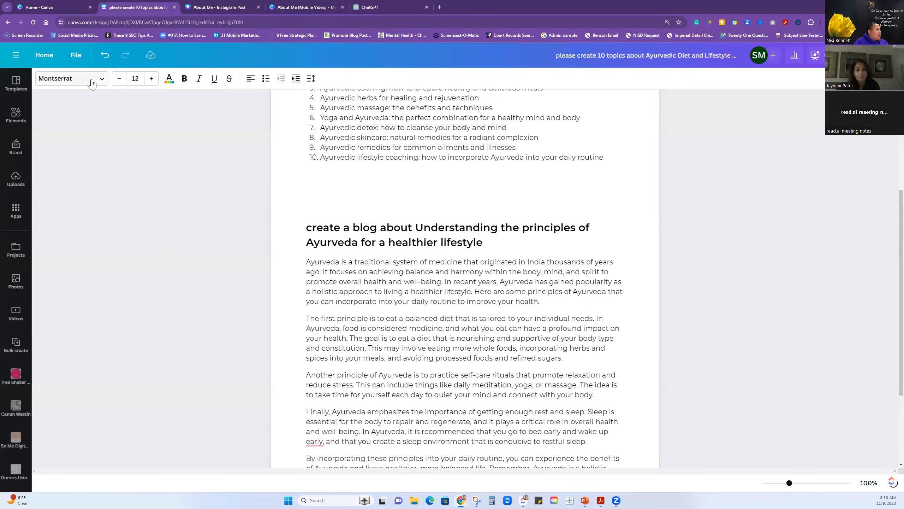
Switch to the Canva home page and look through the Magic Studio tools, including the Magic Design introduction.
{"action": "left_click", "coordinate": [46, 7]}
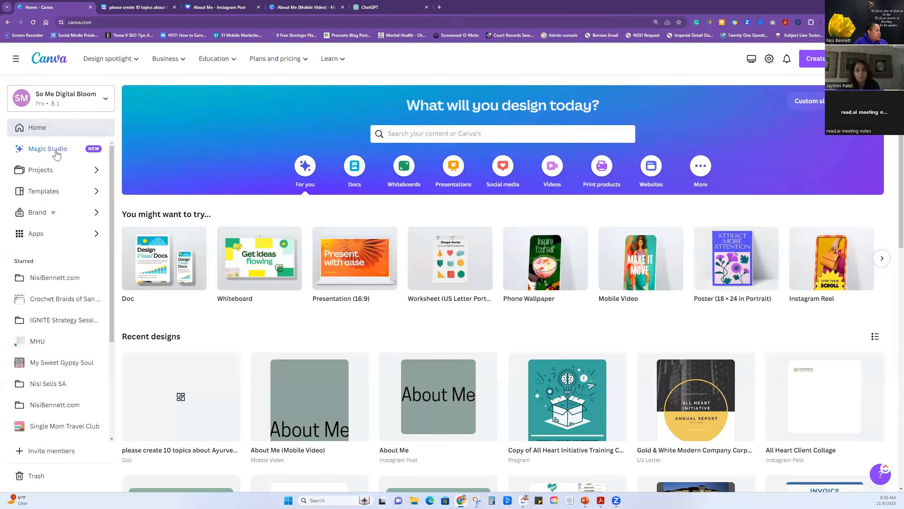
{"action": "left_click", "coordinate": [54, 149]}
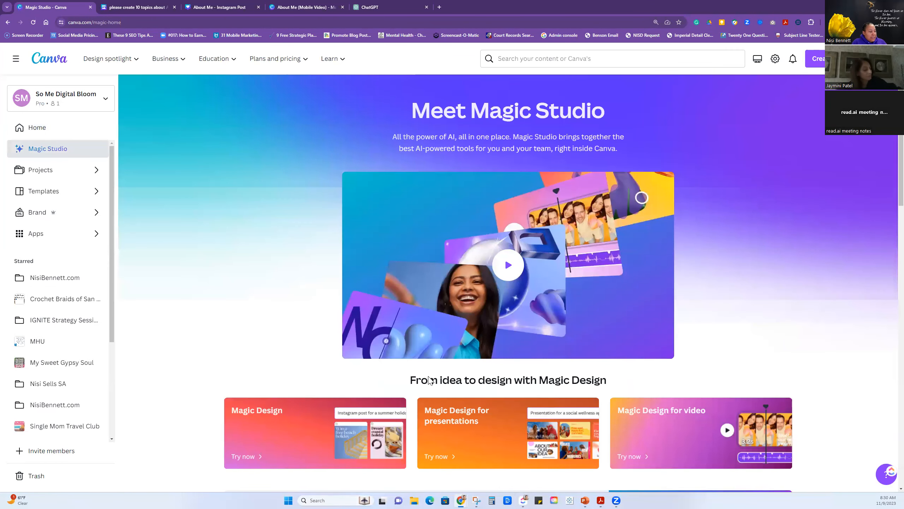
{"action": "scroll", "coordinate": [371, 396], "scroll_direction": "down", "scroll_amount": 2}
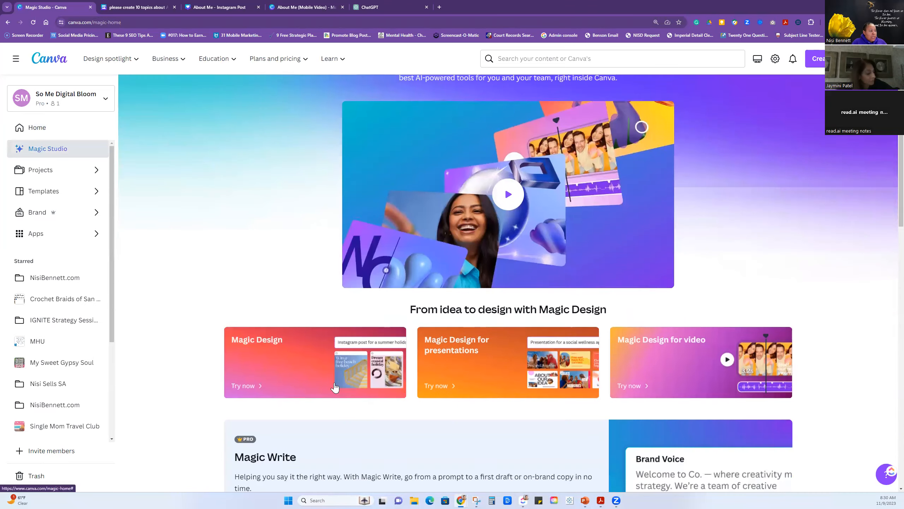
{"action": "scroll", "coordinate": [278, 368], "scroll_direction": "down", "scroll_amount": 3}
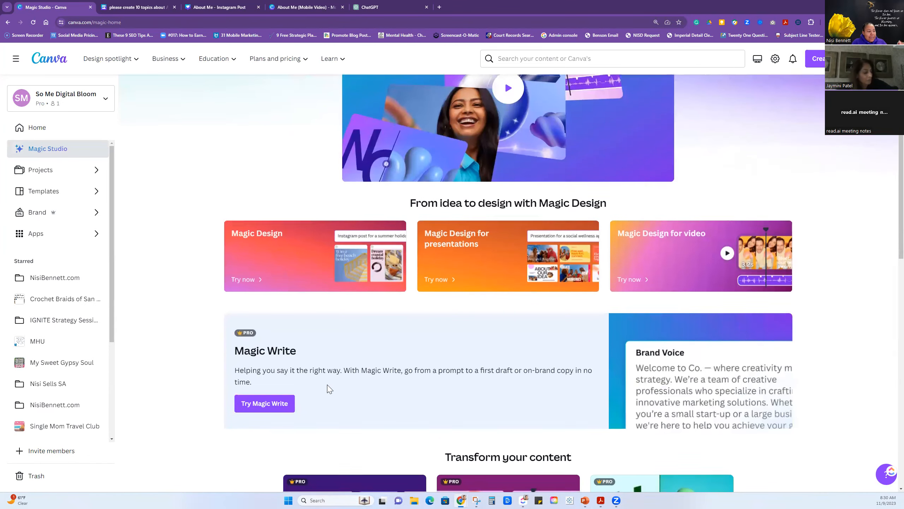
{"action": "scroll", "coordinate": [317, 365], "scroll_direction": "down", "scroll_amount": 3}
{"action": "scroll", "coordinate": [319, 367], "scroll_direction": "up", "scroll_amount": 2}
{"action": "scroll", "coordinate": [320, 367], "scroll_direction": "up", "scroll_amount": 1}
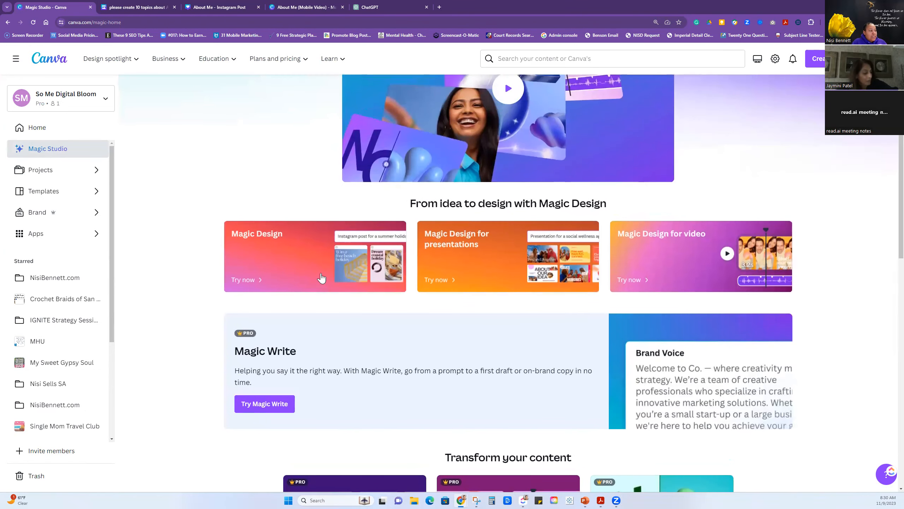
{"action": "left_click", "coordinate": [321, 273]}
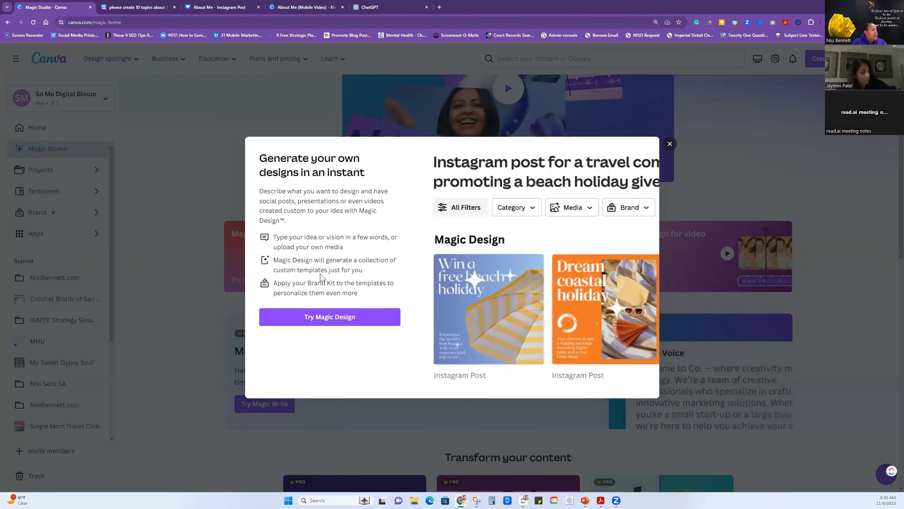
{"action": "left_click", "coordinate": [337, 316]}
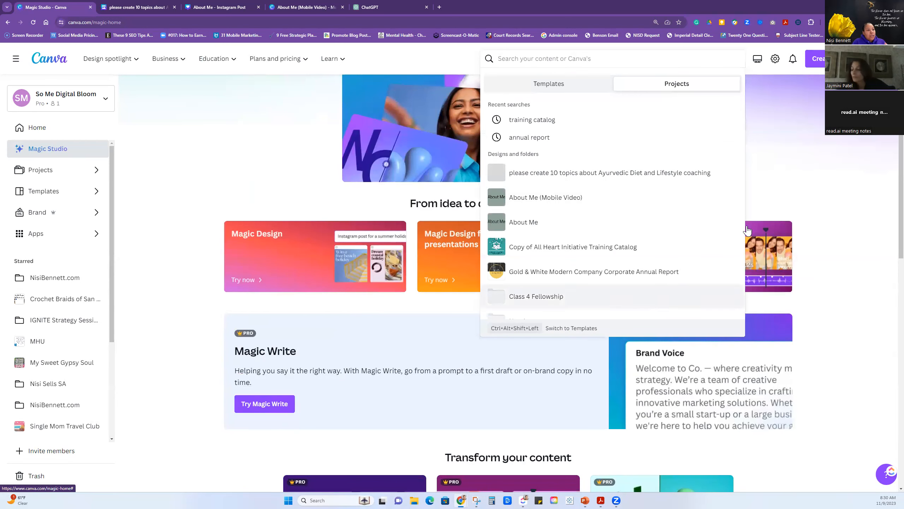
{"action": "left_click", "coordinate": [829, 175]}
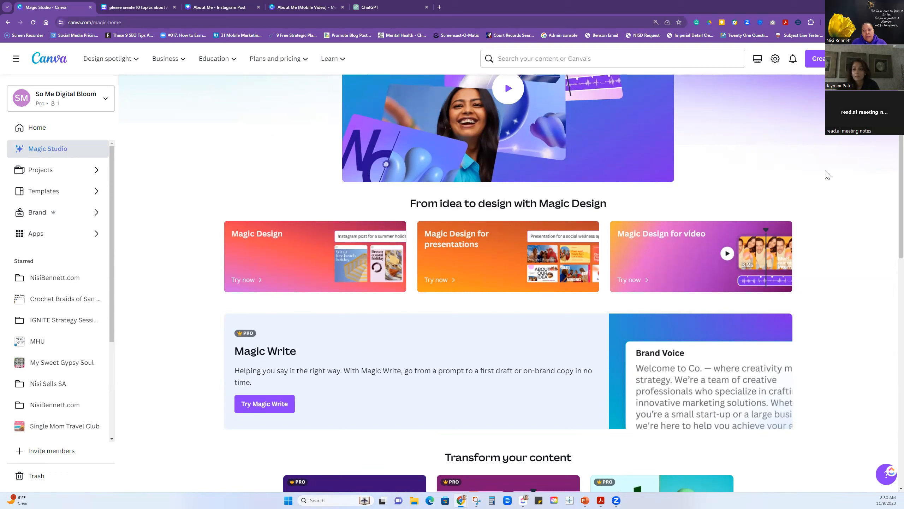
Return from Magic Studio to the already open Canva doc with the Ayurvedic Diet and Lifestyle coaching topics.
{"action": "left_click", "coordinate": [44, 129]}
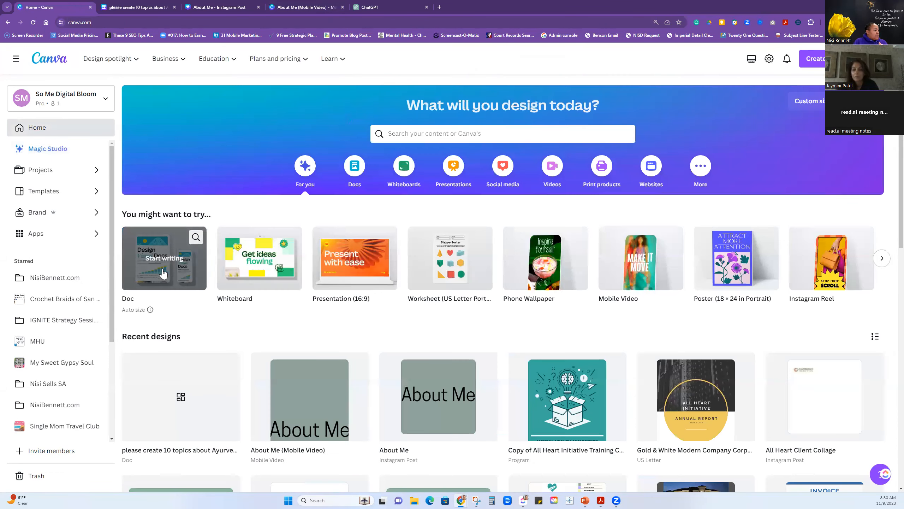
{"action": "left_click", "coordinate": [183, 384]}
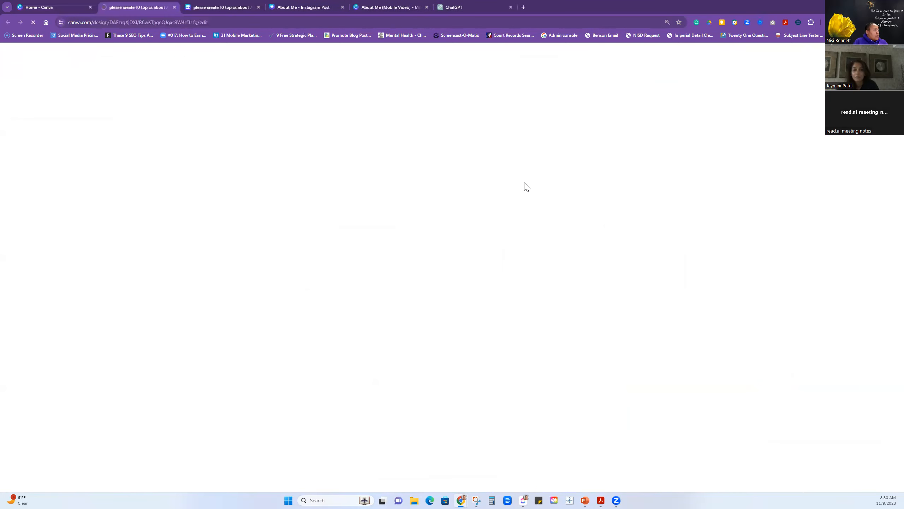
{"action": "left_click", "coordinate": [229, 10]}
{"action": "scroll", "coordinate": [419, 230], "scroll_direction": "up", "scroll_amount": 3}
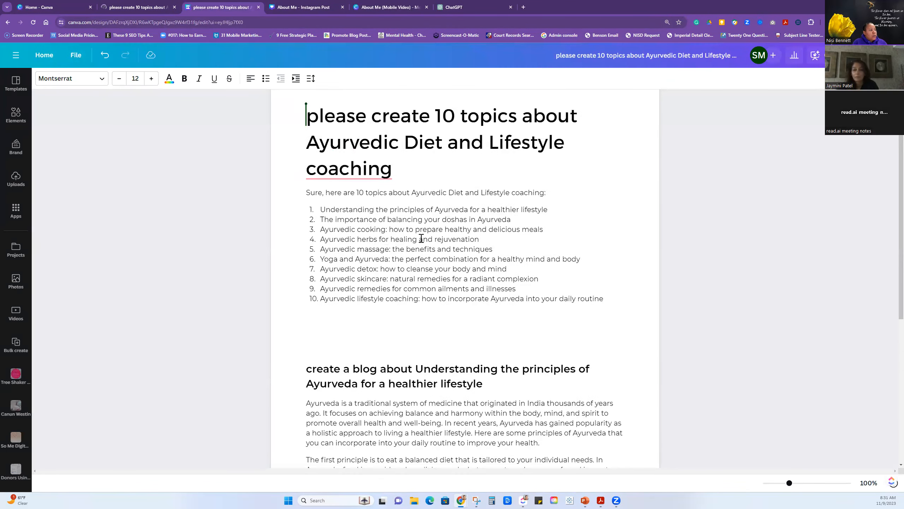
{"action": "scroll", "coordinate": [431, 237], "scroll_direction": "down", "scroll_amount": 2}
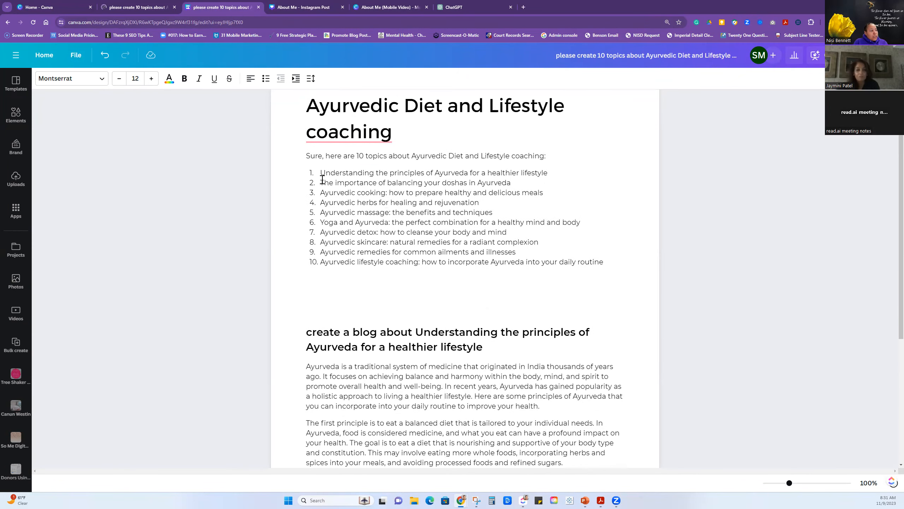
{"action": "left_click_drag", "start_coordinate": [320, 182], "coordinate": [504, 186]}
{"action": "right_click", "coordinate": [504, 186]}
{"action": "left_click", "coordinate": [523, 206]}
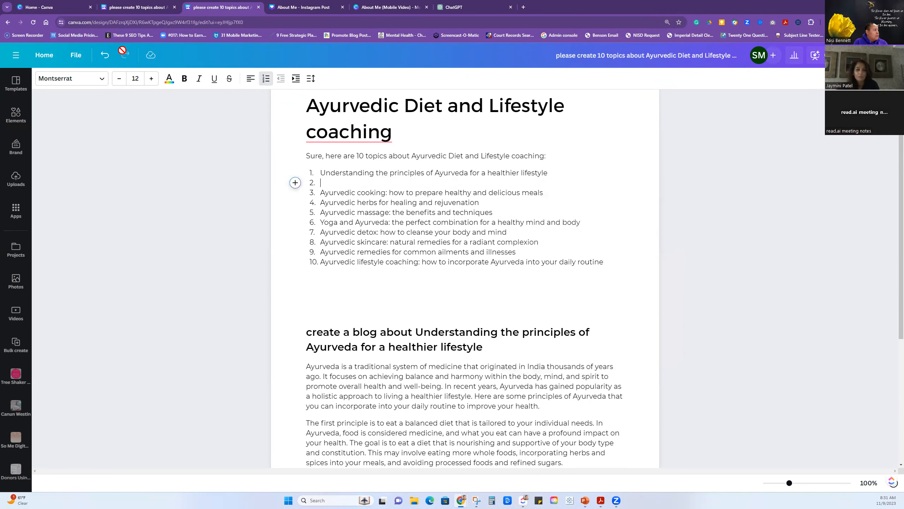
{"action": "left_click", "coordinate": [105, 55]}
Copy the second topic, "The importance of balancing your doshas in Ayurveda", and add blank lines below the end of the blog.
{"action": "left_click_drag", "start_coordinate": [507, 182], "coordinate": [325, 183]}
{"action": "right_click", "coordinate": [322, 180]}
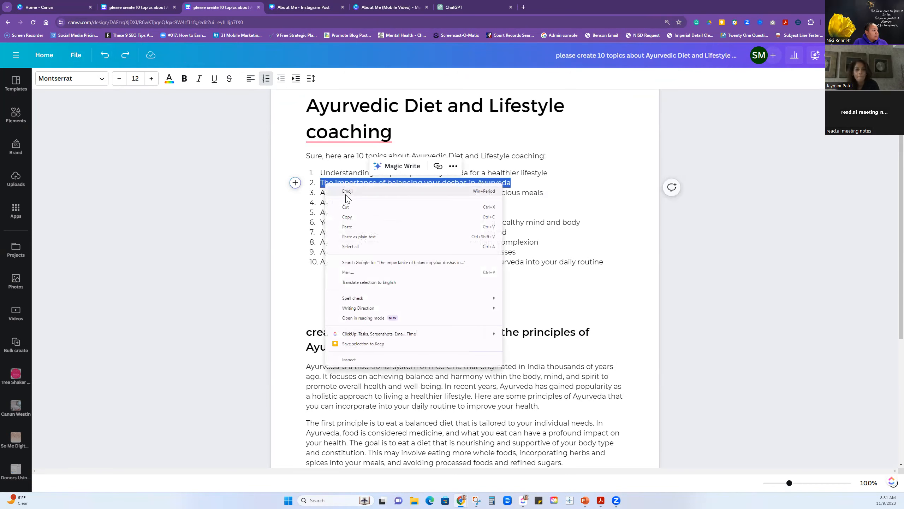
{"action": "scroll", "coordinate": [533, 286], "scroll_direction": "down", "scroll_amount": 1}
{"action": "scroll", "coordinate": [534, 285], "scroll_direction": "down", "scroll_amount": 6}
{"action": "left_click", "coordinate": [597, 365]}
{"action": "key", "text": "Return"}
{"action": "key", "text": "Return"}
{"action": "key", "text": "Return"}
Write "create 5 social media post about The importance of balancing your doshas in Ayurveda, include hastags" below the blog, reusing the copied topic.
{"action": "type", "text": "create 5"}
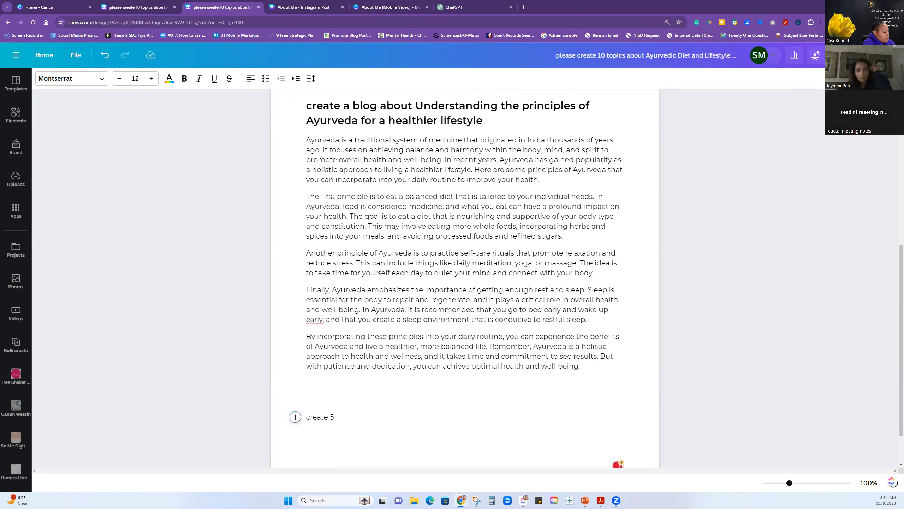
{"action": "type", "text": " social media post about"}
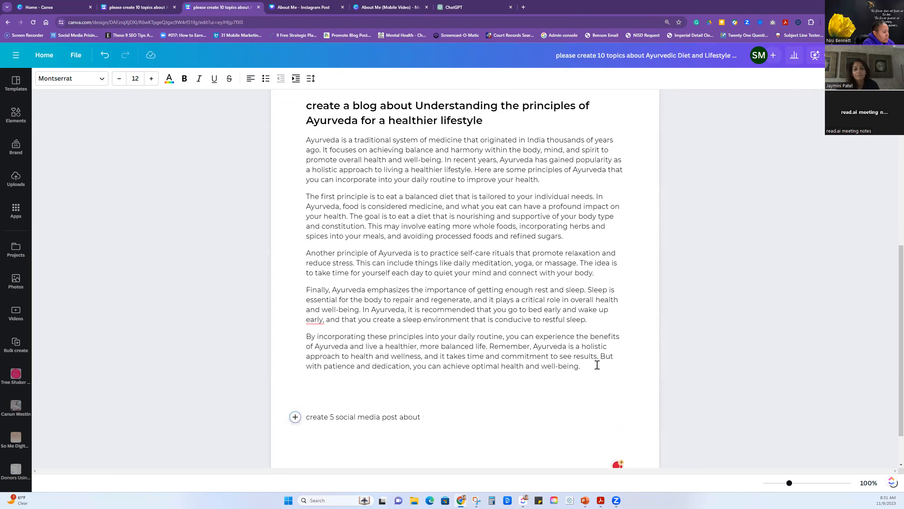
{"action": "key", "text": "ctrl+v"}
{"action": "type", "text": ", inc"}
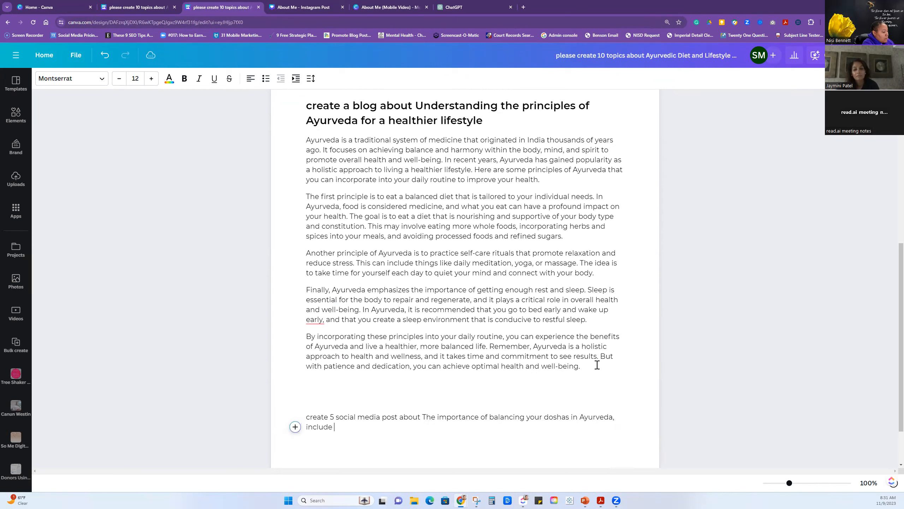
{"action": "key", "text": "Return"}
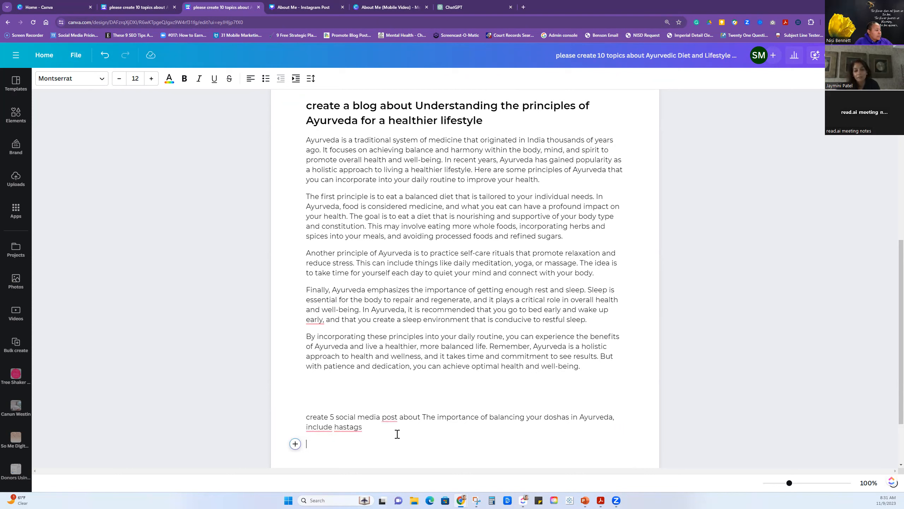
{"action": "left_click_drag", "start_coordinate": [368, 430], "coordinate": [307, 416]}
{"action": "right_click", "coordinate": [317, 414]}
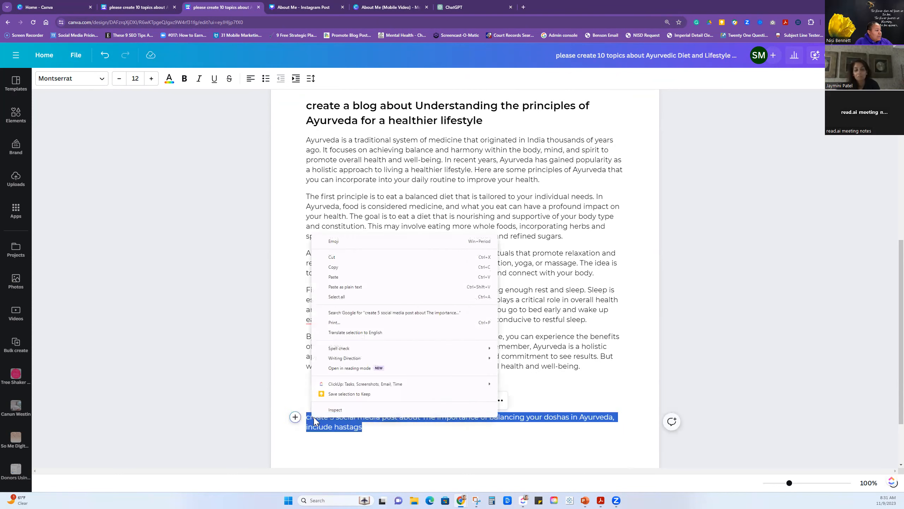
{"action": "left_click", "coordinate": [331, 267]}
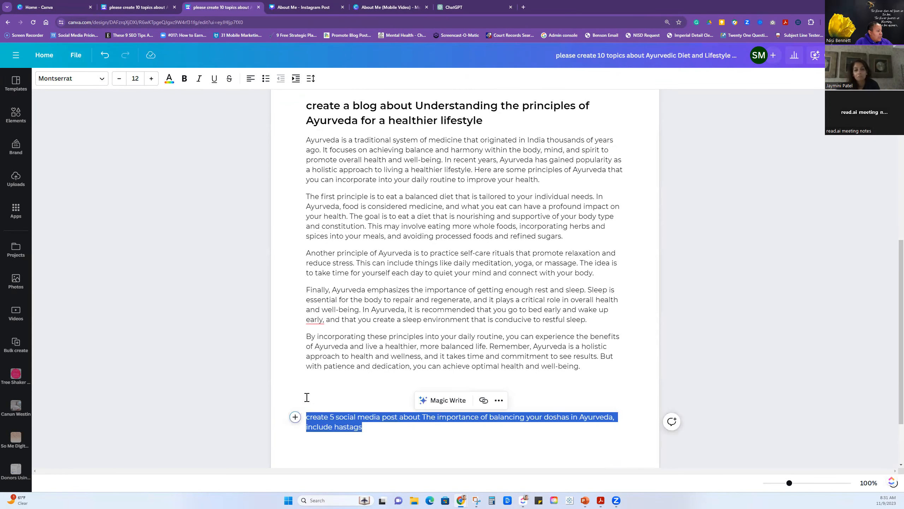
{"action": "left_click", "coordinate": [431, 405]}
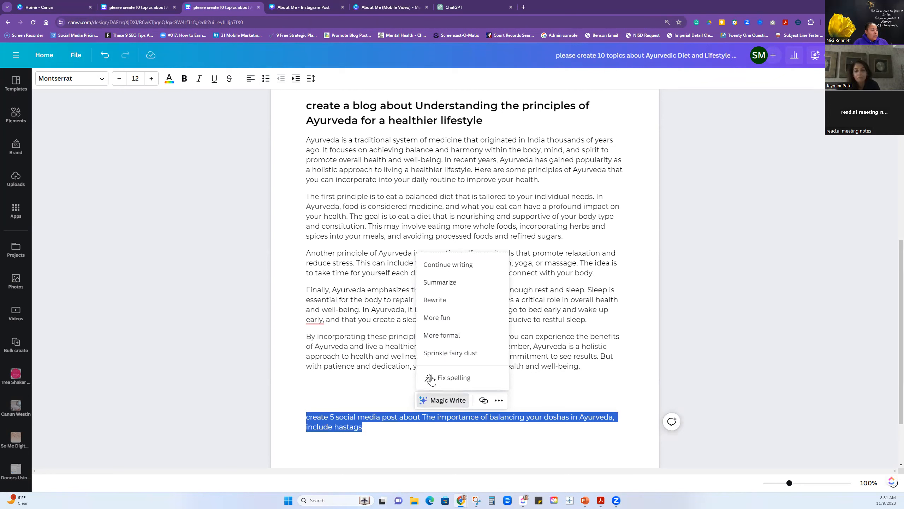
{"action": "left_click", "coordinate": [379, 444]}
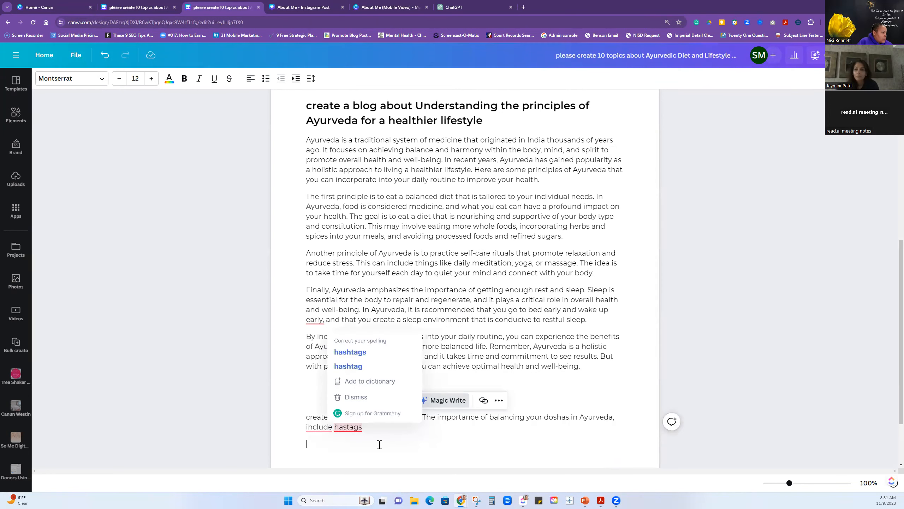
Copy the social media prompt line and generate the five dosha-balancing posts from it with Magic Write on the line below.
{"action": "left_click_drag", "start_coordinate": [362, 427], "coordinate": [295, 416]}
{"action": "right_click", "coordinate": [325, 418]}
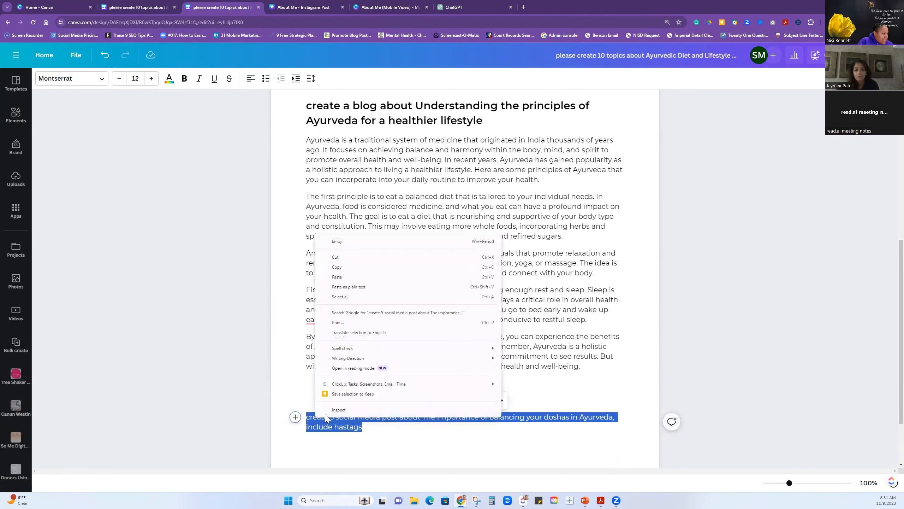
{"action": "left_click", "coordinate": [337, 266]}
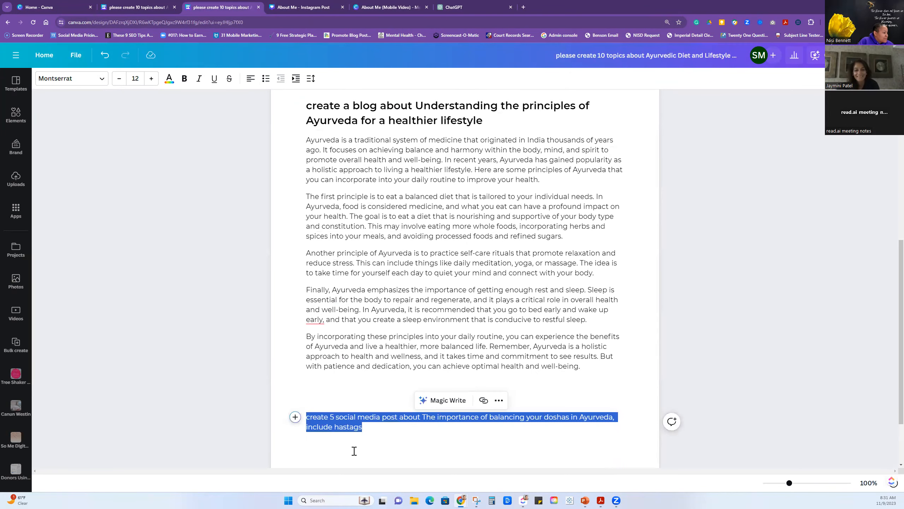
{"action": "left_click", "coordinate": [373, 438]}
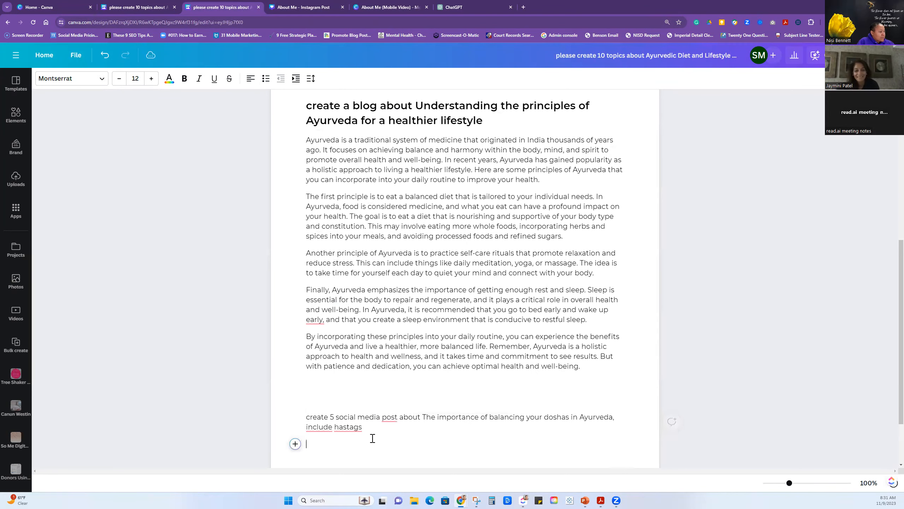
{"action": "left_click", "coordinate": [294, 444]}
{"action": "left_click", "coordinate": [344, 366]}
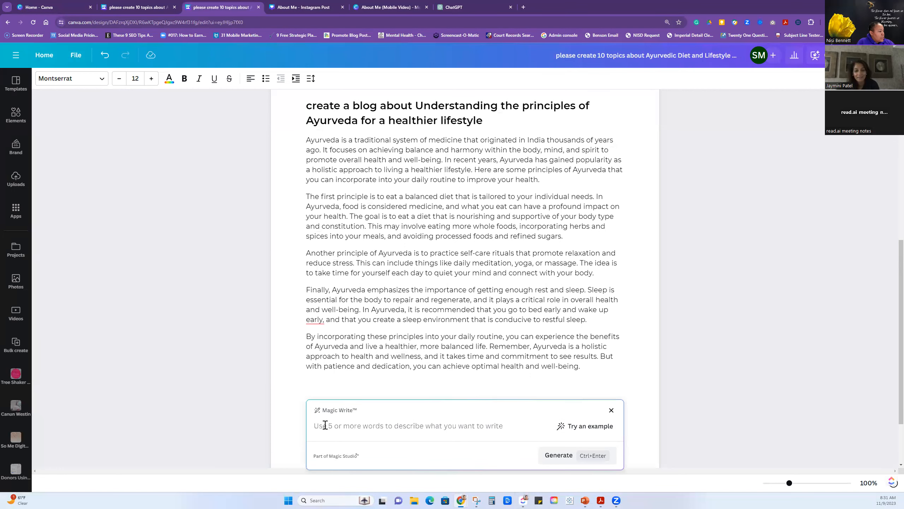
{"action": "key", "text": "ctrl+v"}
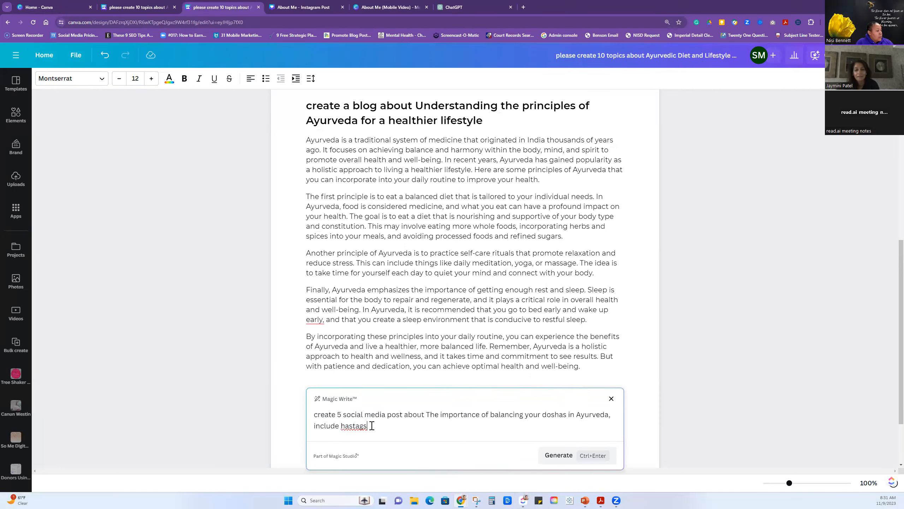
{"action": "left_click", "coordinate": [579, 449]}
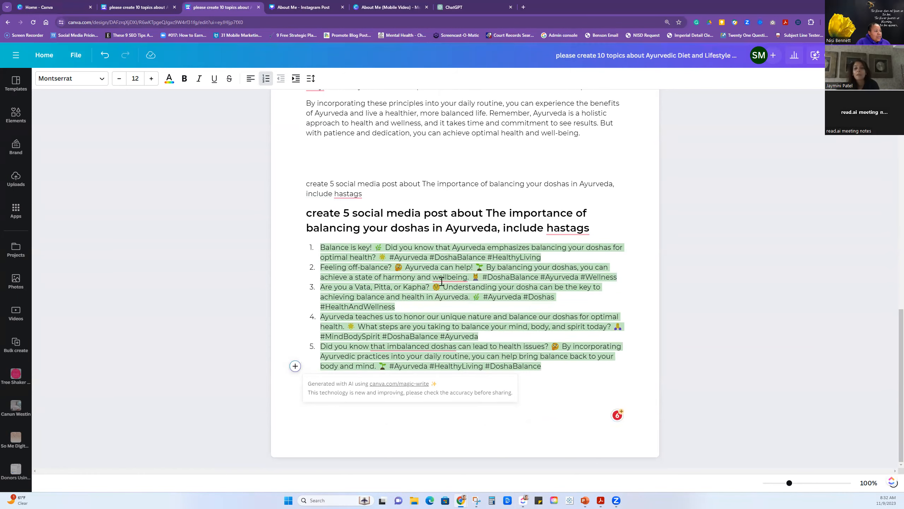
Review the five generated dosha-balancing posts together with the topic list and the blog text above them.
{"action": "scroll", "coordinate": [441, 281], "scroll_direction": "up", "scroll_amount": 12}
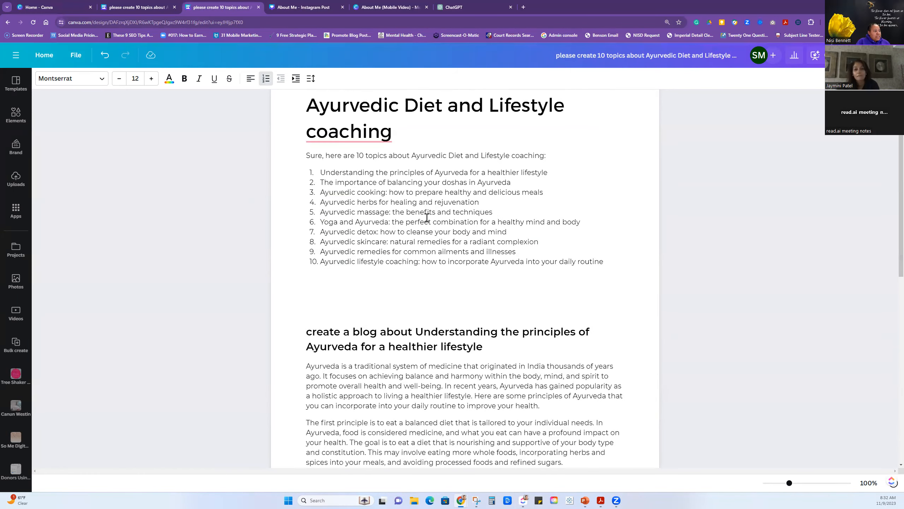
{"action": "scroll", "coordinate": [427, 217], "scroll_direction": "down", "scroll_amount": 12}
{"action": "left_click", "coordinate": [586, 371]}
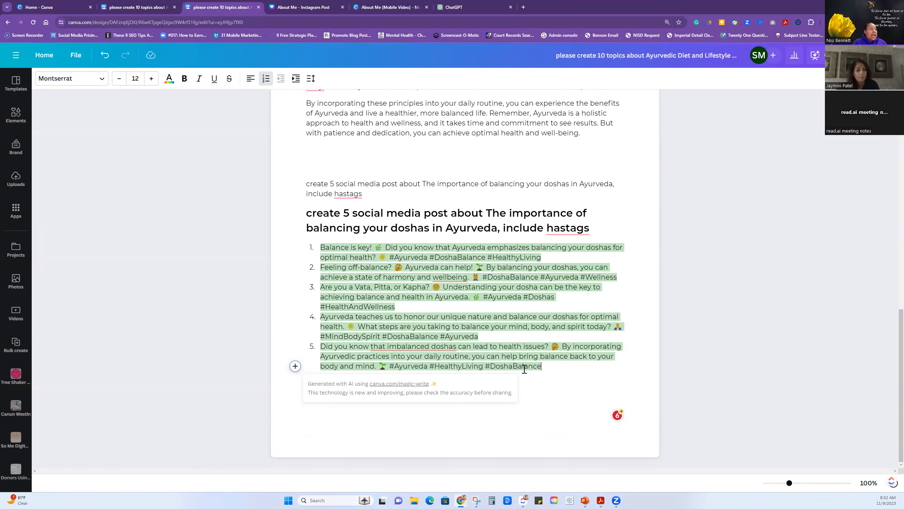
{"action": "scroll", "coordinate": [427, 260], "scroll_direction": "up", "scroll_amount": 3}
{"action": "left_click", "coordinate": [443, 292]}
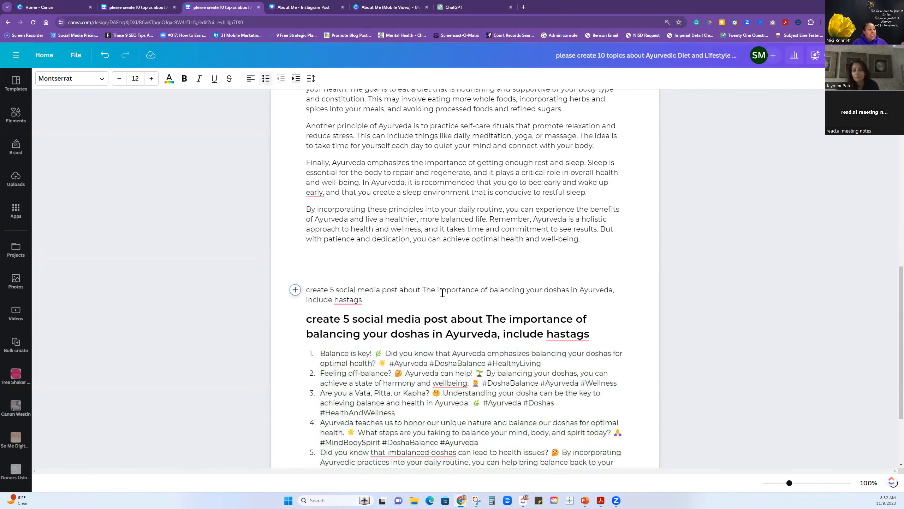
{"action": "scroll", "coordinate": [449, 277], "scroll_direction": "up", "scroll_amount": 1}
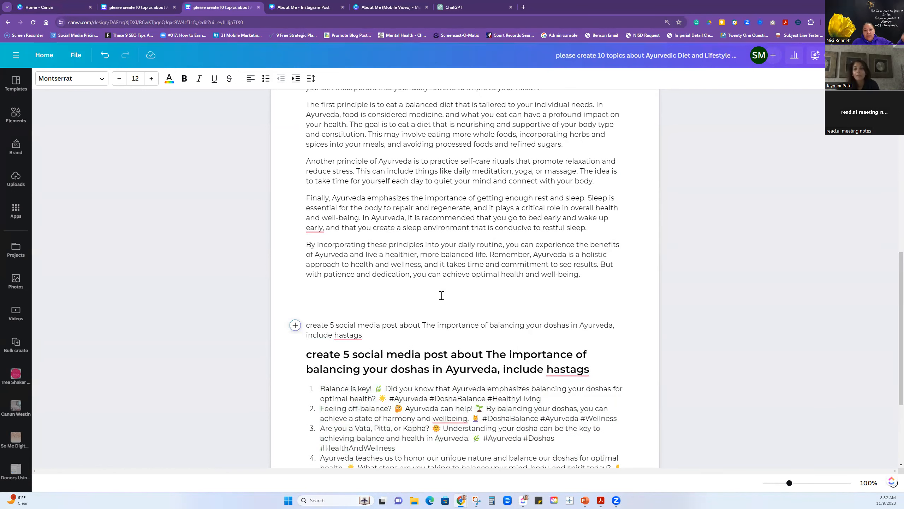
{"action": "scroll", "coordinate": [442, 282], "scroll_direction": "up", "scroll_amount": 3}
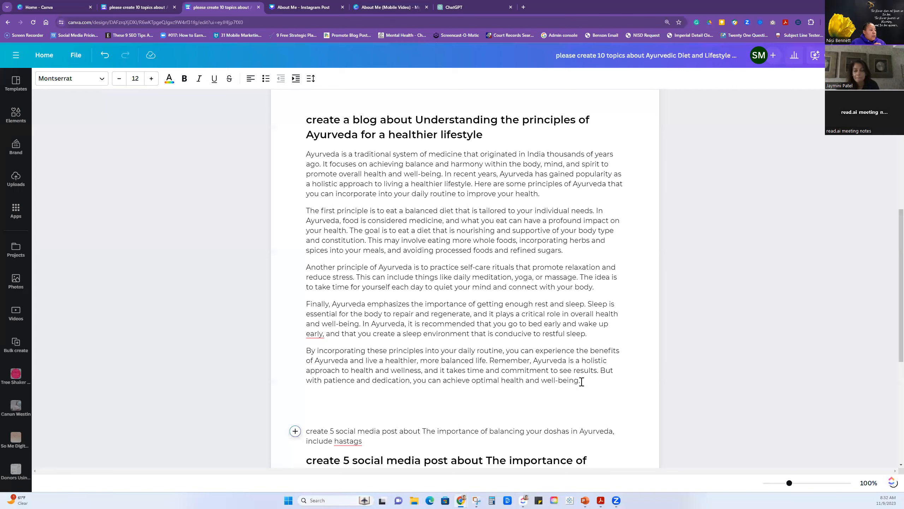
Generate a Sprinkle fairy dust version of the blog paragraph starting "The first principle" with Magic Write.
{"action": "left_click_drag", "start_coordinate": [569, 249], "coordinate": [305, 210]}
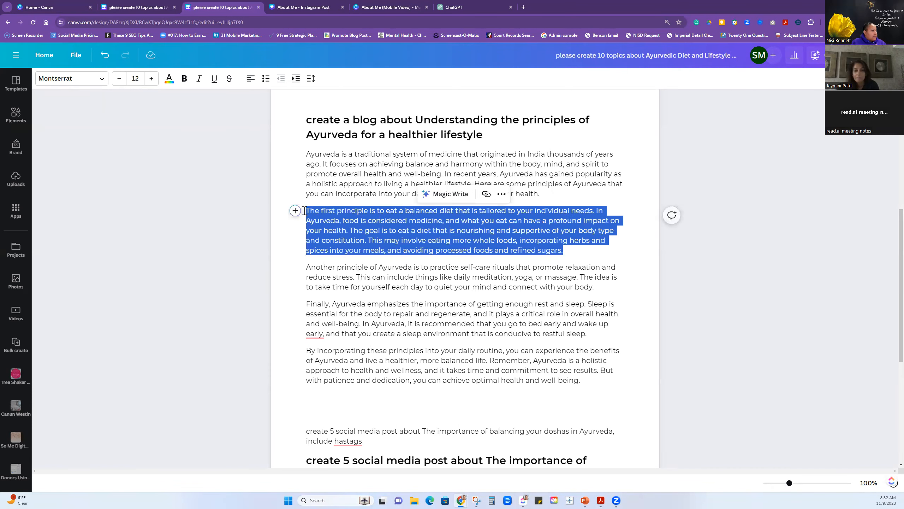
{"action": "left_click", "coordinate": [451, 194]}
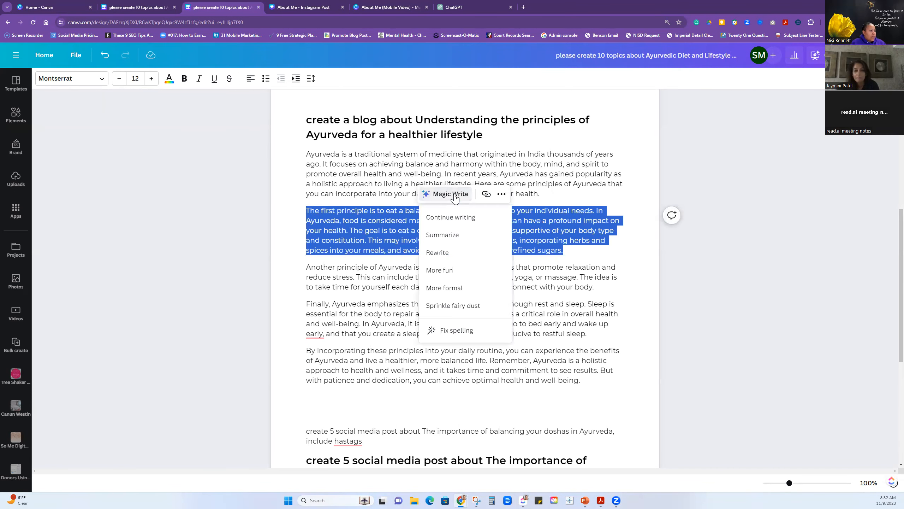
{"action": "left_click", "coordinate": [458, 306]}
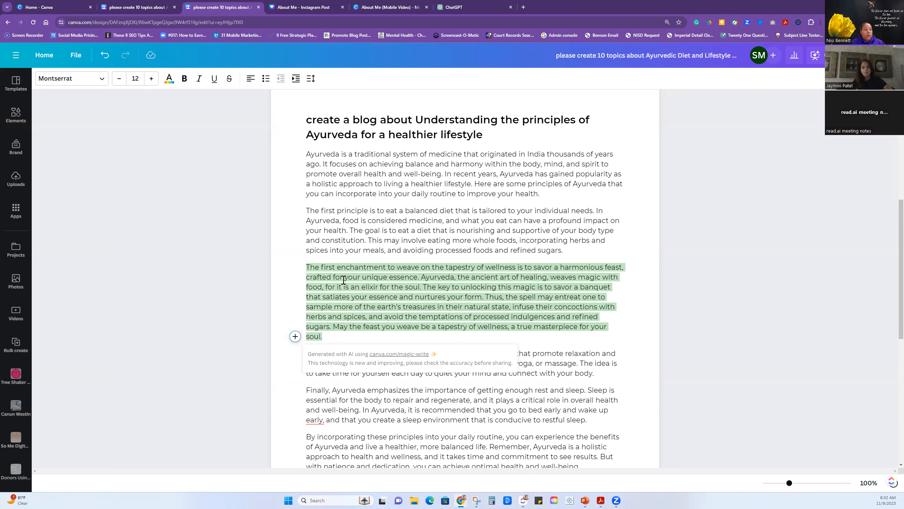
Generate a Rewrite version of the paragraph starting "The first enchantment" with Magic Write, then place the cursor in the blank space below the blog.
{"action": "left_click_drag", "start_coordinate": [328, 335], "coordinate": [306, 270]}
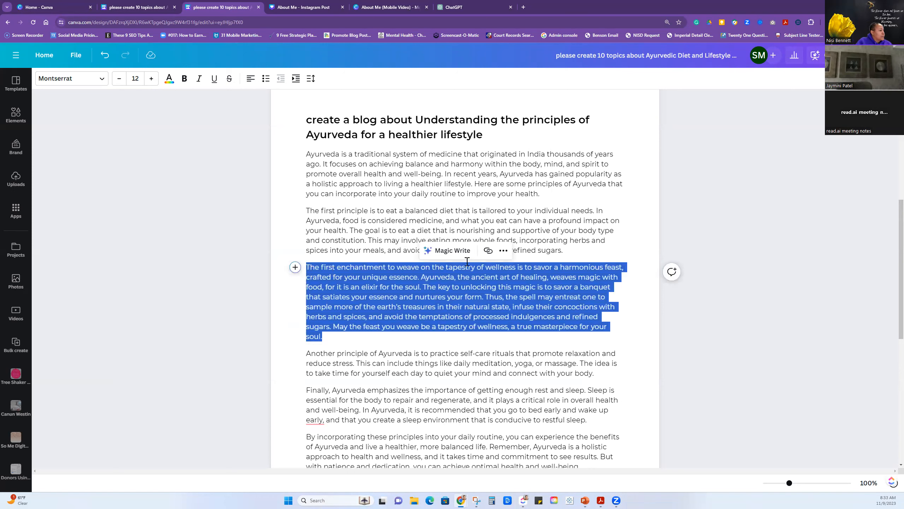
{"action": "left_click", "coordinate": [457, 250]}
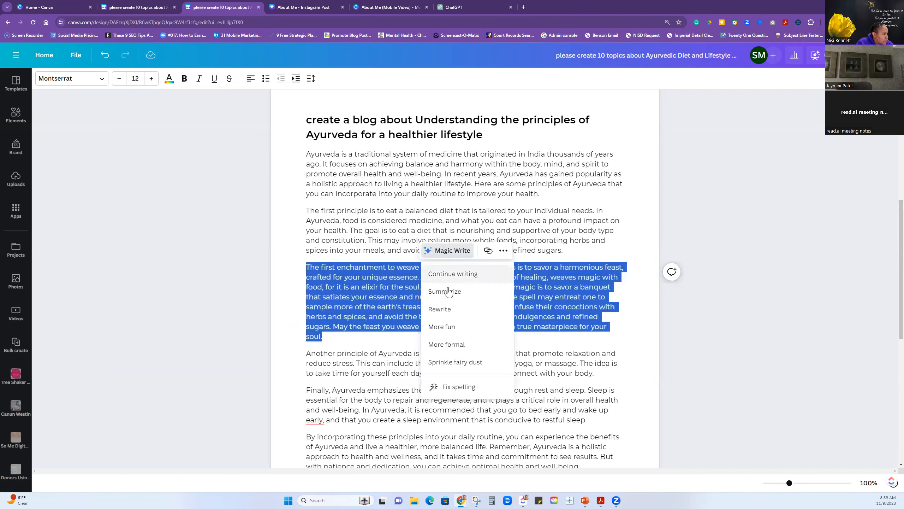
{"action": "left_click", "coordinate": [440, 309]}
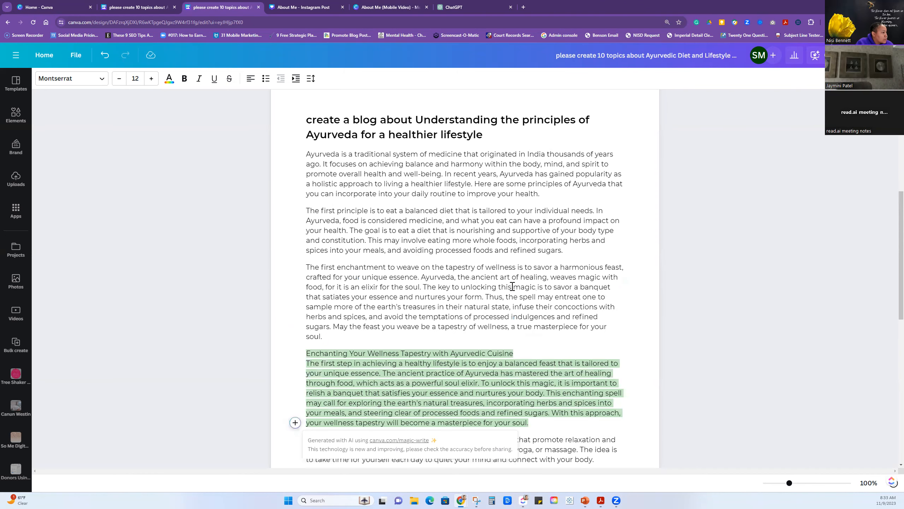
{"action": "scroll", "coordinate": [592, 315], "scroll_direction": "down", "scroll_amount": 4}
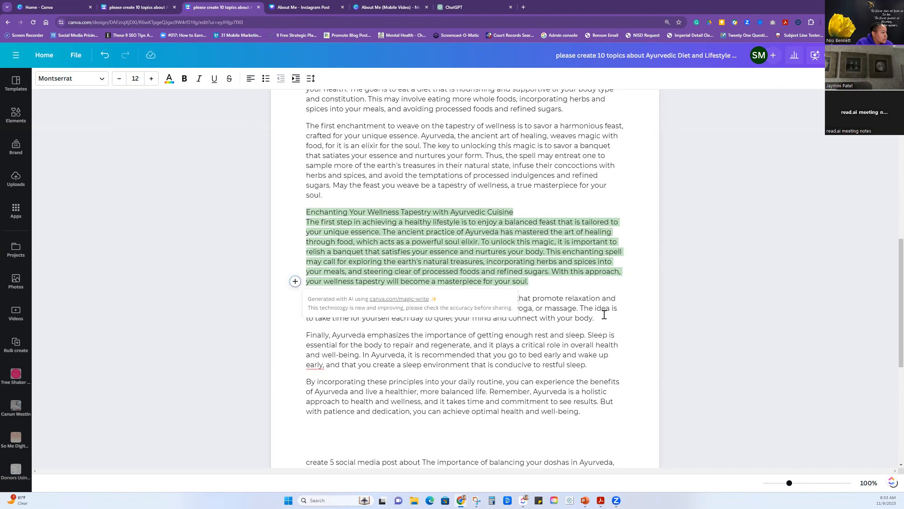
{"action": "scroll", "coordinate": [604, 314], "scroll_direction": "down", "scroll_amount": 3}
{"action": "left_click", "coordinate": [601, 317]}
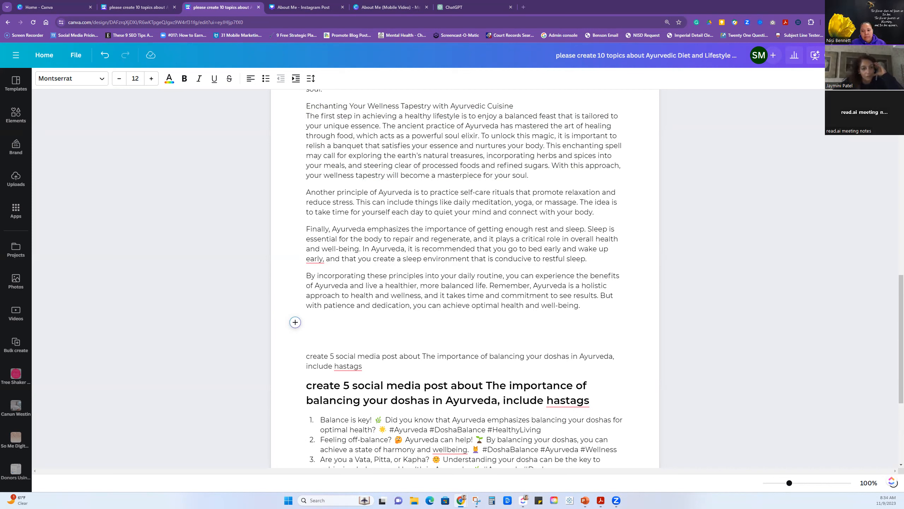
Check the doc's download options for file type and size, then return to the sharing options.
{"action": "scroll", "coordinate": [833, 155], "scroll_direction": "up", "scroll_amount": 20}
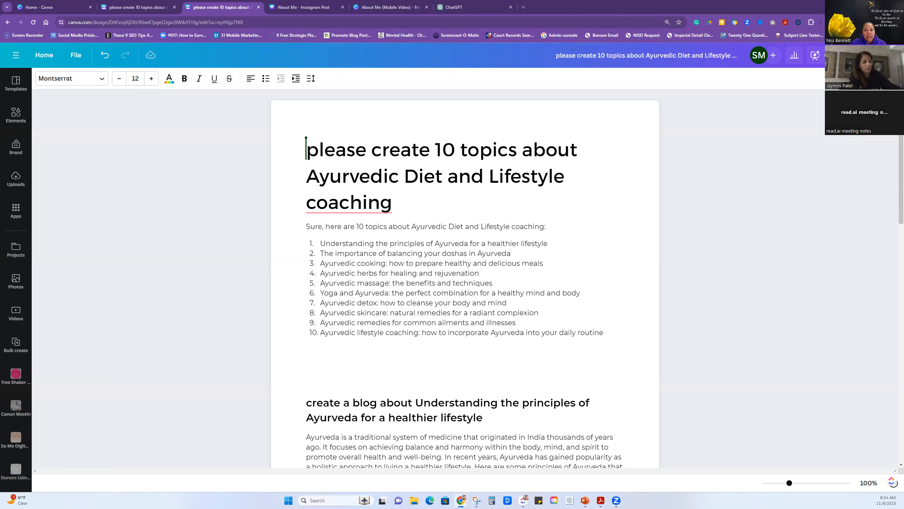
{"action": "left_click", "coordinate": [878, 55]}
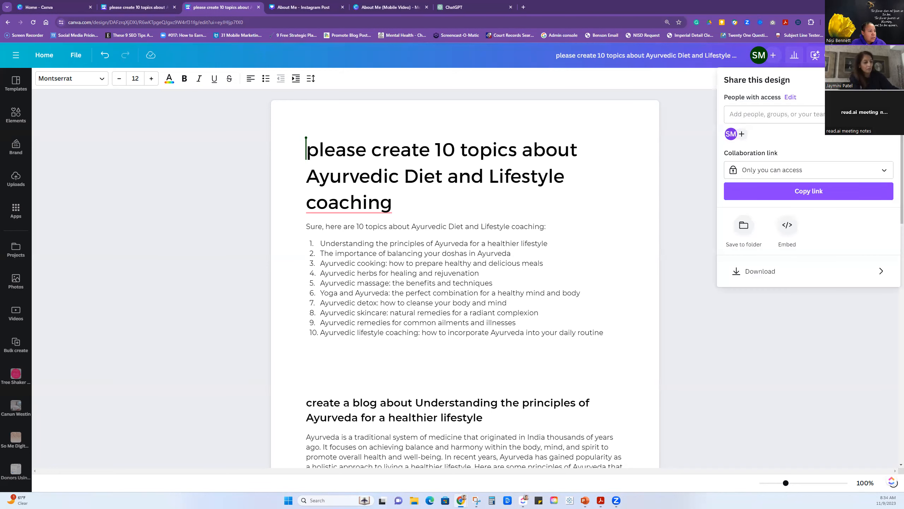
{"action": "left_click", "coordinate": [757, 273]}
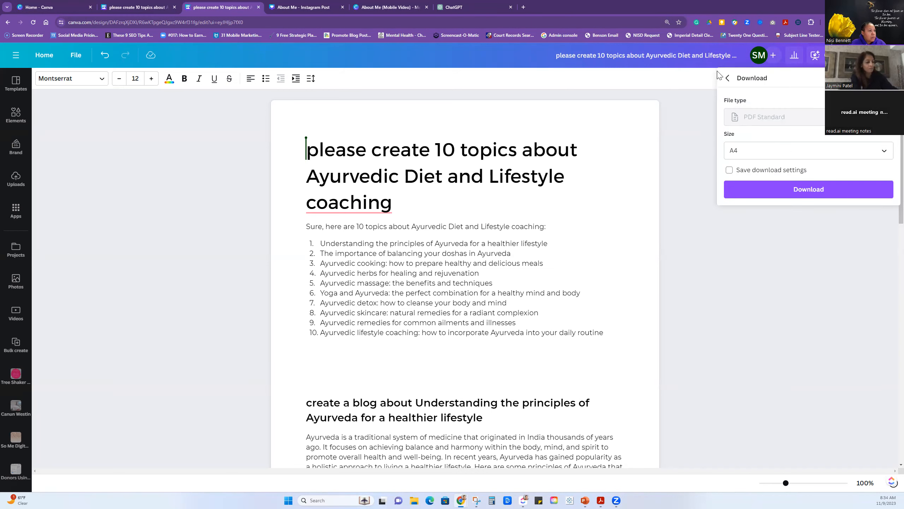
{"action": "left_click", "coordinate": [728, 78]}
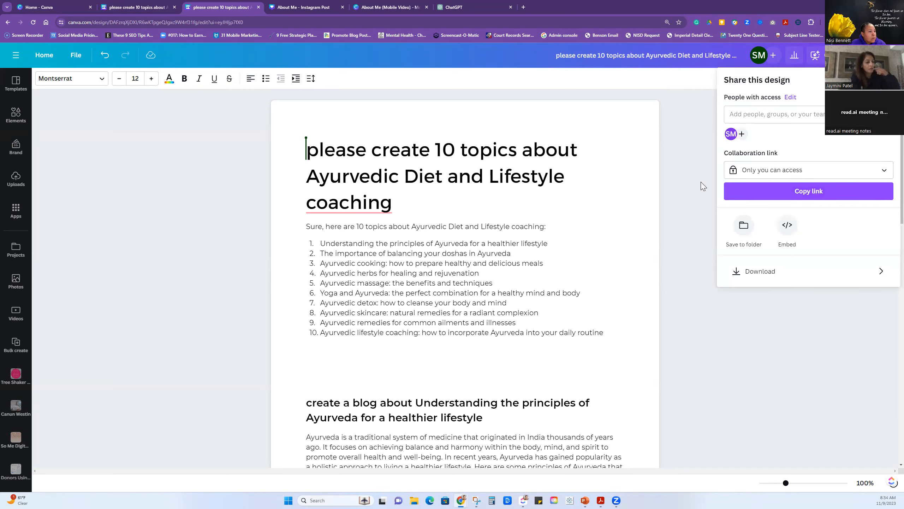
Set the doc's collaboration link to "Anyone with the link" and copy the link.
{"action": "left_click", "coordinate": [742, 171]}
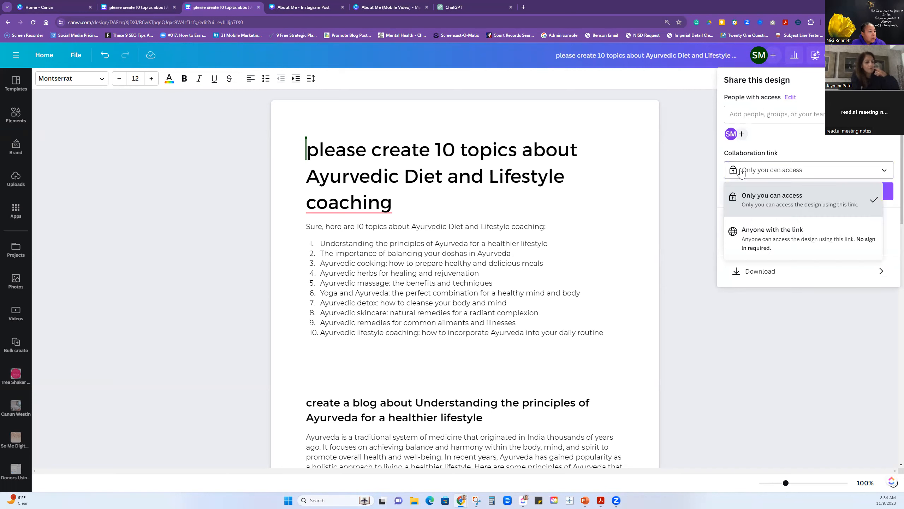
{"action": "left_click", "coordinate": [752, 236]}
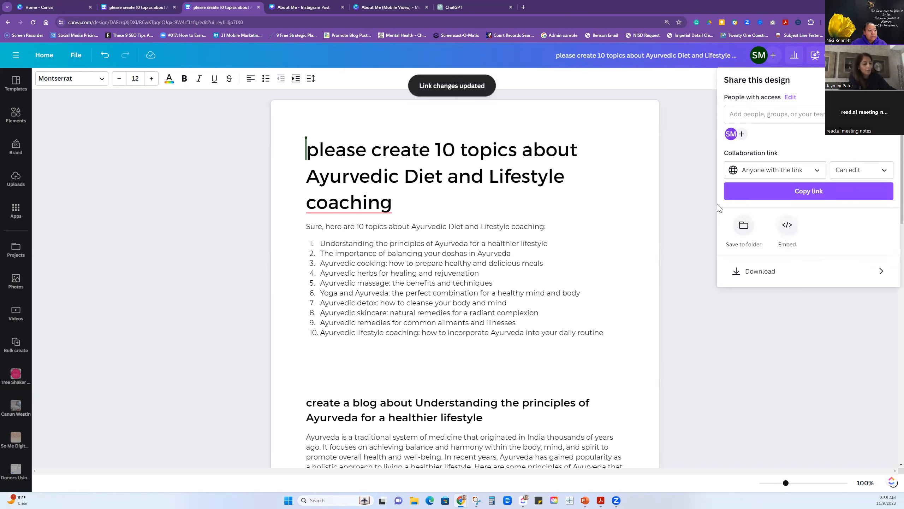
{"action": "left_click", "coordinate": [760, 198]}
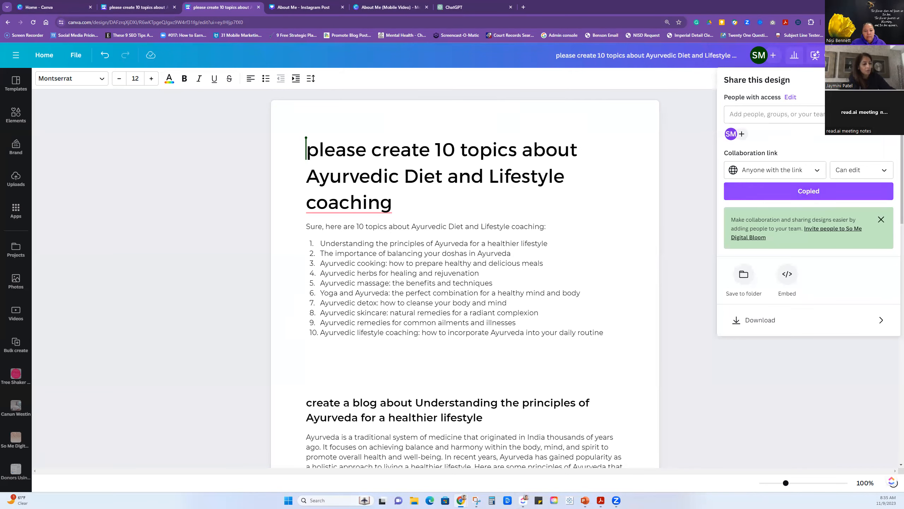
{"action": "left_click", "coordinate": [760, 422]}
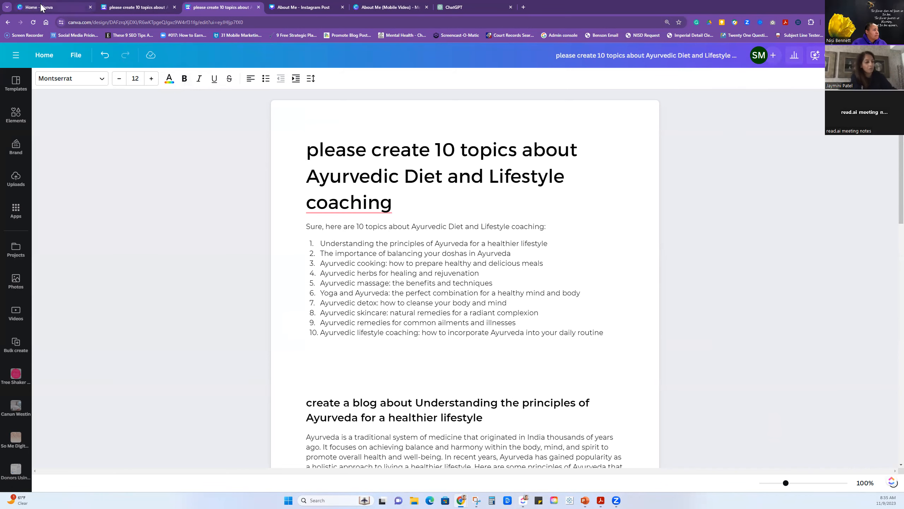
Go to the Canva home page and browse further through the suggested design types.
{"action": "left_click", "coordinate": [305, 7]}
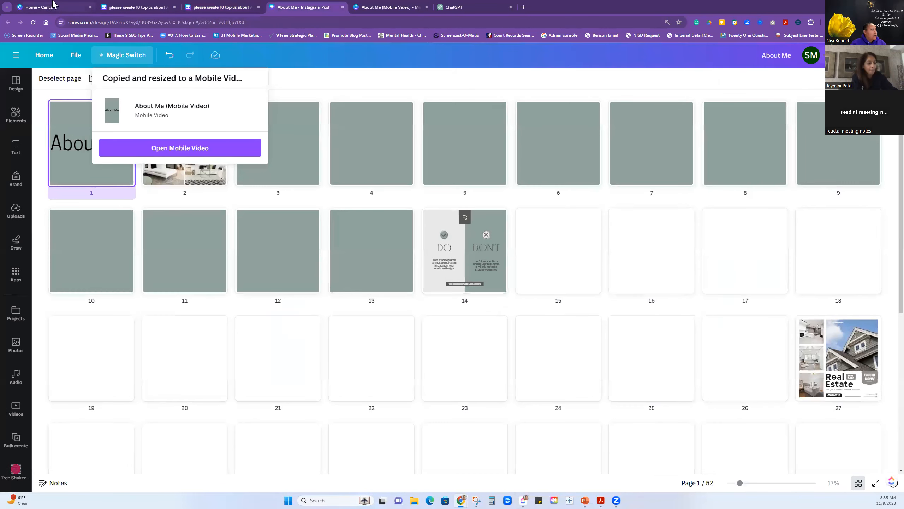
{"action": "left_click", "coordinate": [52, 5]}
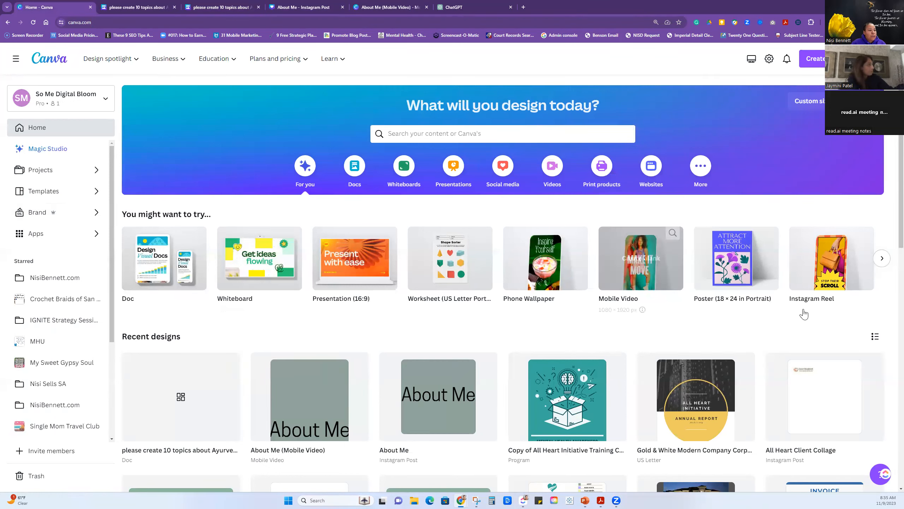
{"action": "left_click", "coordinate": [882, 258]}
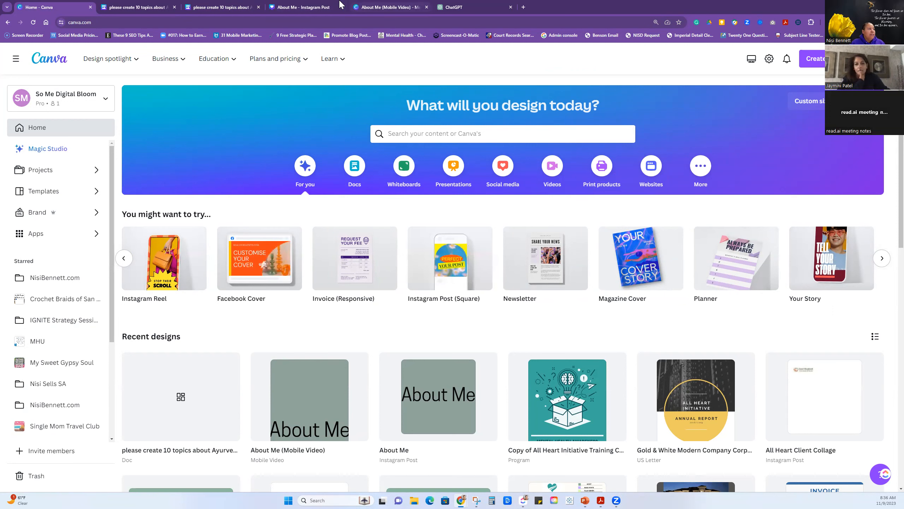
Switch to the About Me Instagram post design, examine its first pages at full size, and return to the grid overview.
{"action": "left_click", "coordinate": [291, 4]}
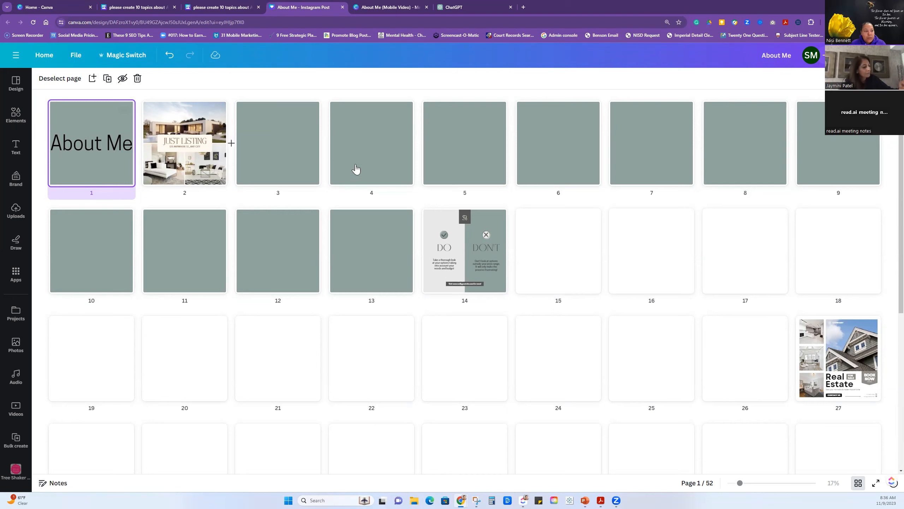
{"action": "left_click", "coordinate": [859, 485]}
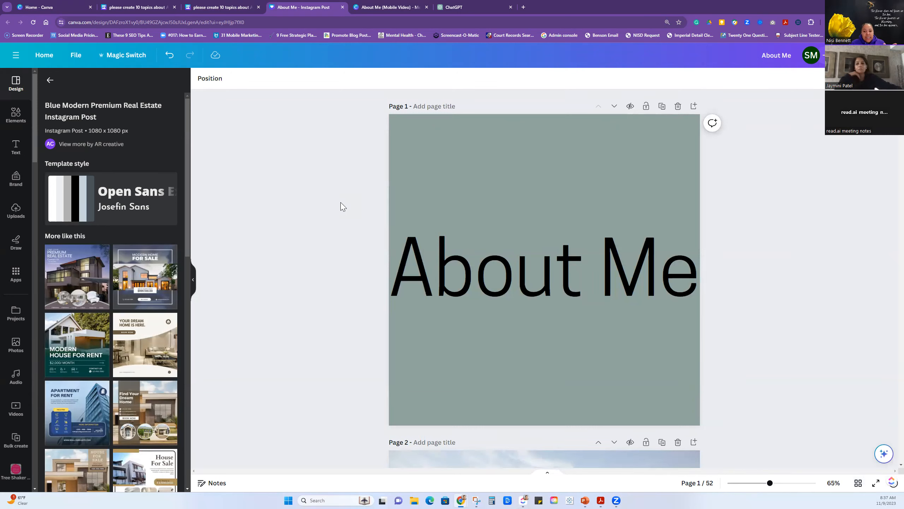
{"action": "scroll", "coordinate": [592, 404], "scroll_direction": "down", "scroll_amount": 1}
{"action": "scroll", "coordinate": [593, 405], "scroll_direction": "down", "scroll_amount": 2}
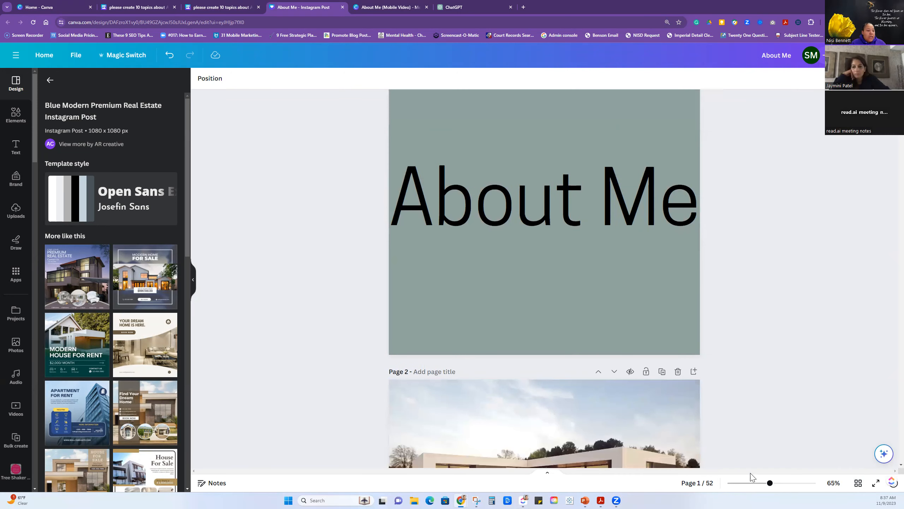
{"action": "left_click", "coordinate": [858, 483]}
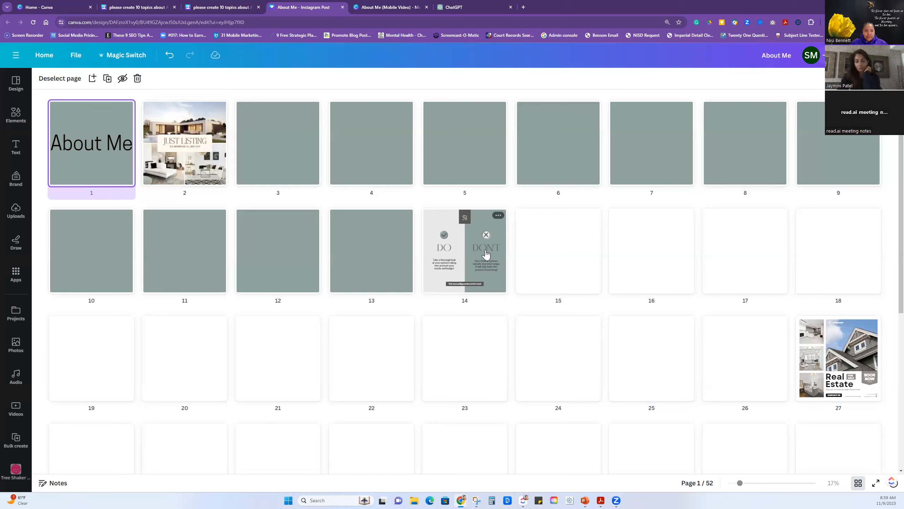
Search the elements for "photo", add the polaroid-style frame to blank page 3, and tilt it counterclockwise.
{"action": "double_click", "coordinate": [257, 173]}
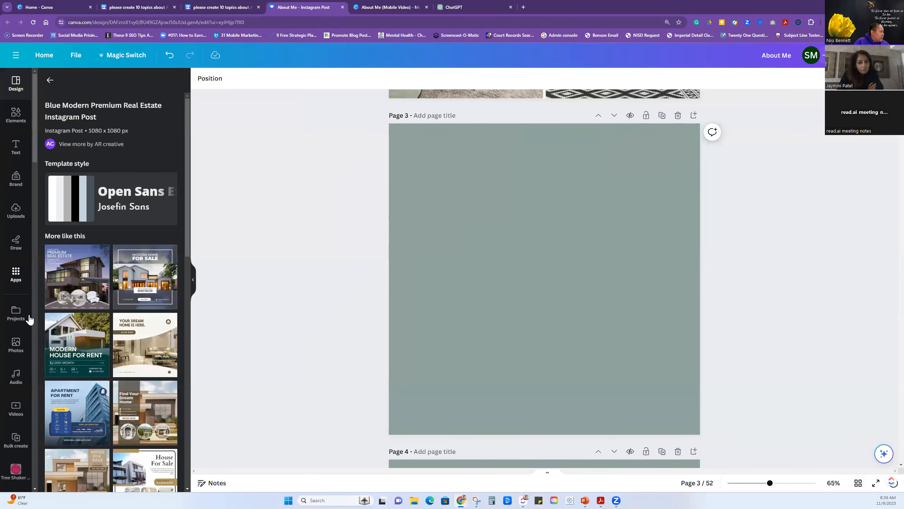
{"action": "left_click", "coordinate": [11, 119]}
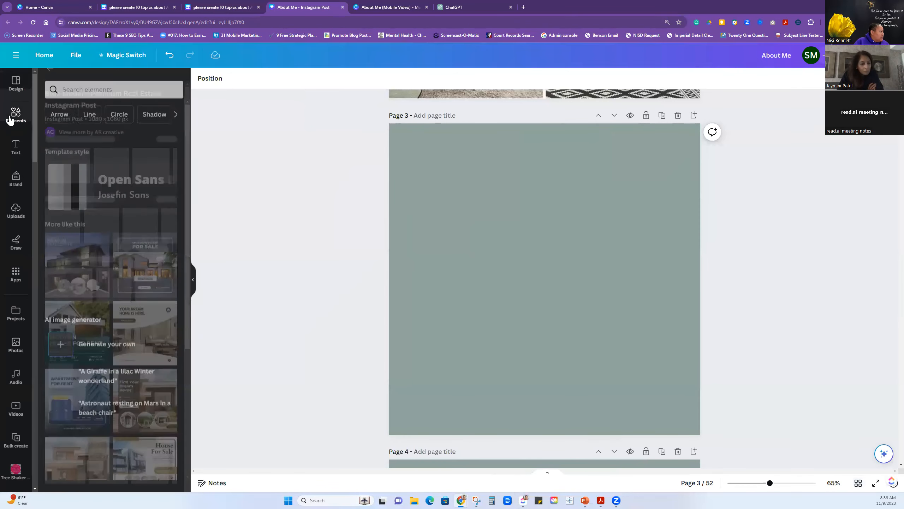
{"action": "left_click", "coordinate": [90, 85]}
{"action": "type", "text": "photo"}
{"action": "key", "text": "Return"}
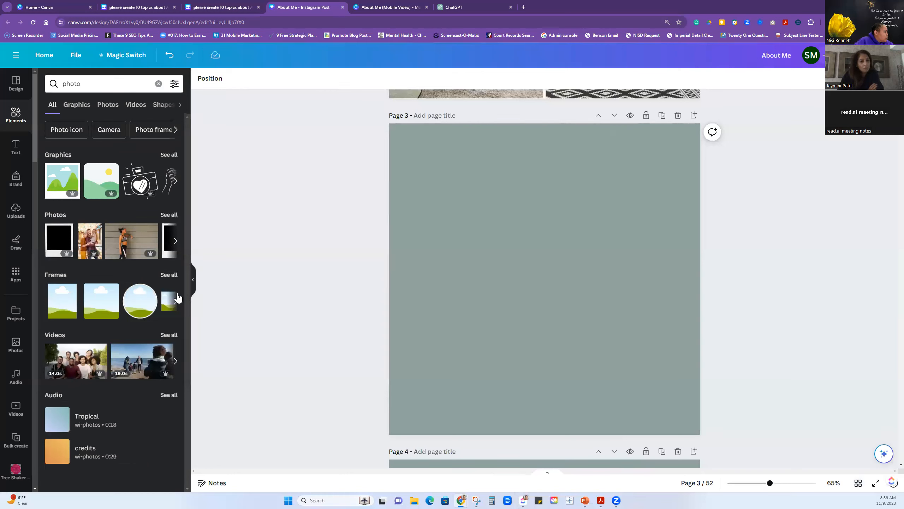
{"action": "left_click", "coordinate": [170, 275]}
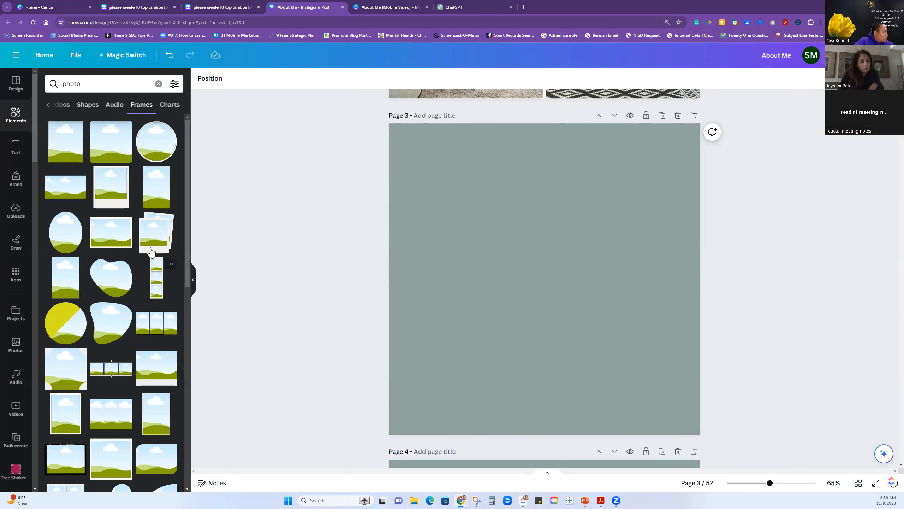
{"action": "left_click", "coordinate": [110, 200]}
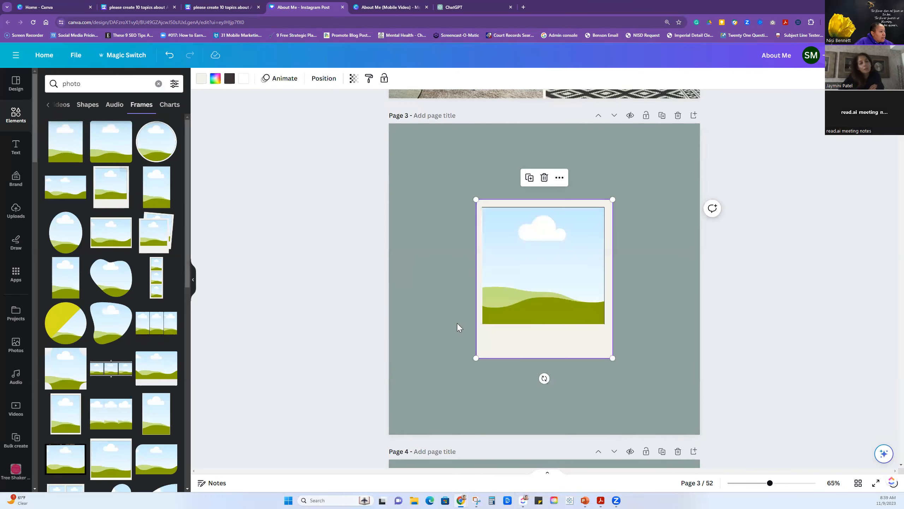
{"action": "left_click_drag", "start_coordinate": [543, 377], "coordinate": [584, 370]}
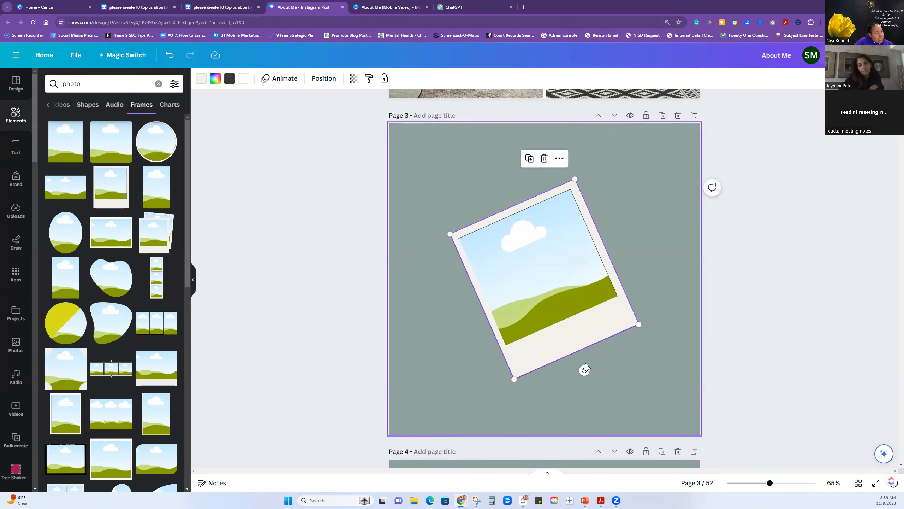
Search the photos for "teaching" and fill the polaroid frame on page 3 with the man at the whiteboard photo.
{"action": "left_click", "coordinate": [15, 345]}
{"action": "left_click", "coordinate": [91, 86]}
{"action": "type", "text": "teaching"}
{"action": "key", "text": "Return"}
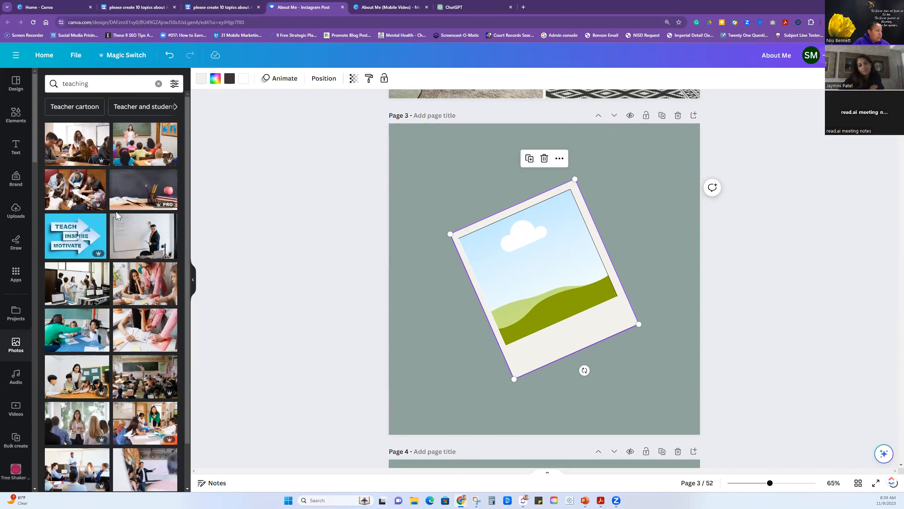
{"action": "left_click_drag", "start_coordinate": [131, 245], "coordinate": [503, 267]}
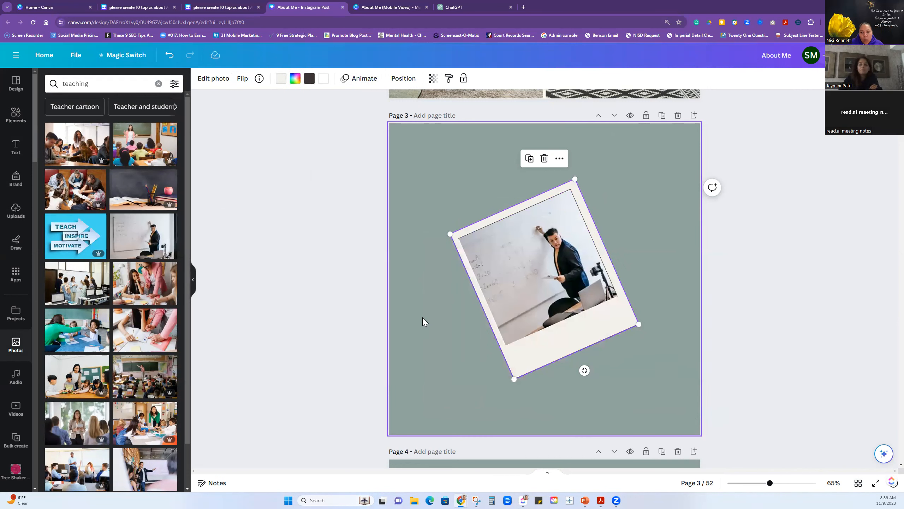
Move the polaroid photo to the left side of page 3, make it smaller with less tilt, and duplicate it.
{"action": "left_click_drag", "start_coordinate": [533, 347], "coordinate": [476, 347]}
{"action": "left_click_drag", "start_coordinate": [586, 327], "coordinate": [530, 316]}
{"action": "left_click_drag", "start_coordinate": [494, 344], "coordinate": [483, 347]}
{"action": "left_click", "coordinate": [452, 186]}
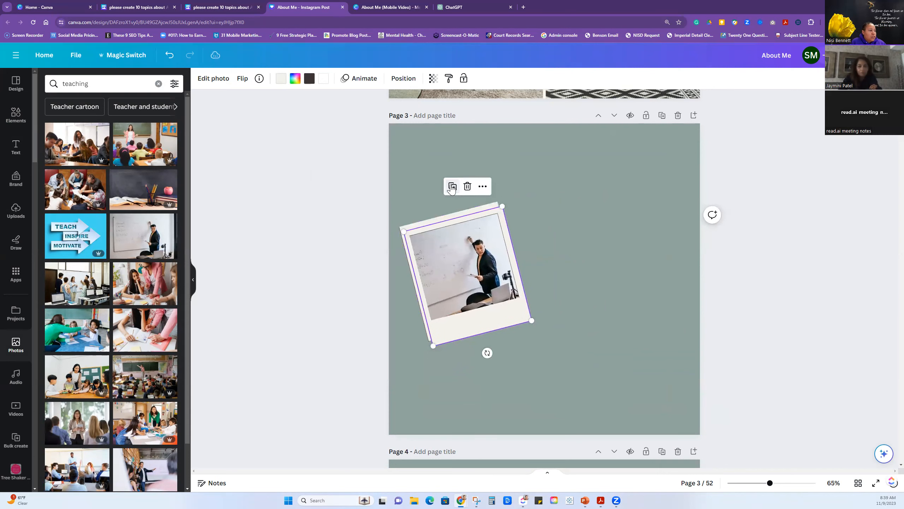
Arrange the three polaroids with two side by side above and one below, tilting the upper-right one clockwise.
{"action": "left_click_drag", "start_coordinate": [473, 278], "coordinate": [609, 244]}
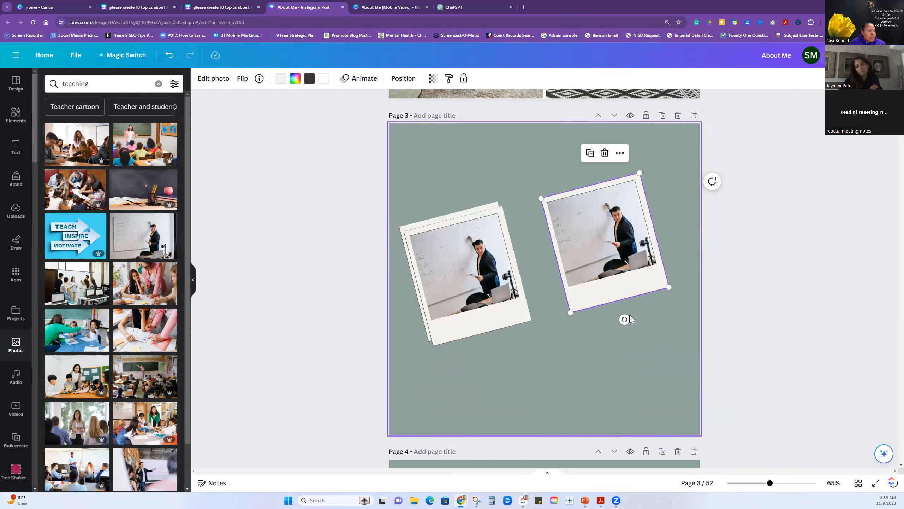
{"action": "left_click_drag", "start_coordinate": [624, 319], "coordinate": [574, 315]}
{"action": "left_click_drag", "start_coordinate": [480, 317], "coordinate": [554, 377]}
{"action": "left_click_drag", "start_coordinate": [470, 268], "coordinate": [483, 232]}
{"action": "left_click_drag", "start_coordinate": [605, 242], "coordinate": [612, 230]}
{"action": "left_click_drag", "start_coordinate": [556, 310], "coordinate": [556, 302]}
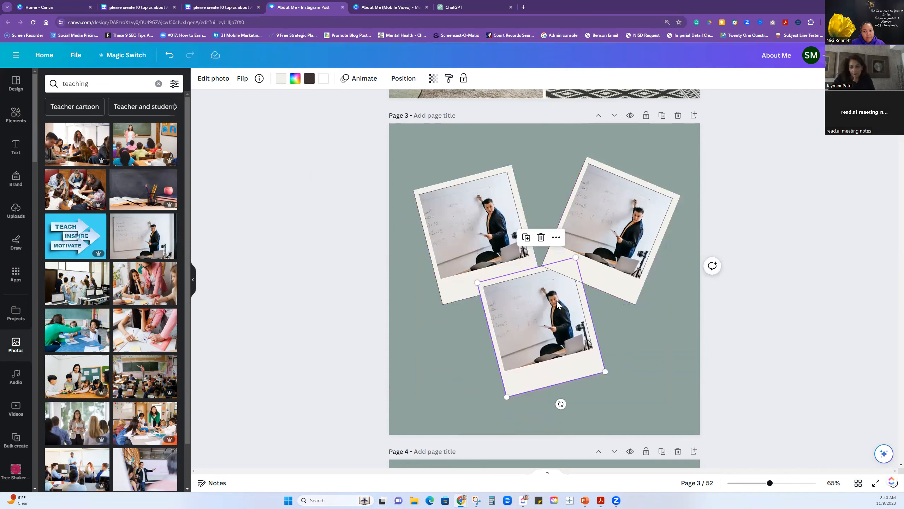
{"action": "mouse_move", "coordinate": [568, 318]}
{"action": "left_mouse_down"}
{"action": "mouse_move", "coordinate": [559, 331]}
{"action": "mouse_move", "coordinate": [567, 330]}
{"action": "left_mouse_up"}
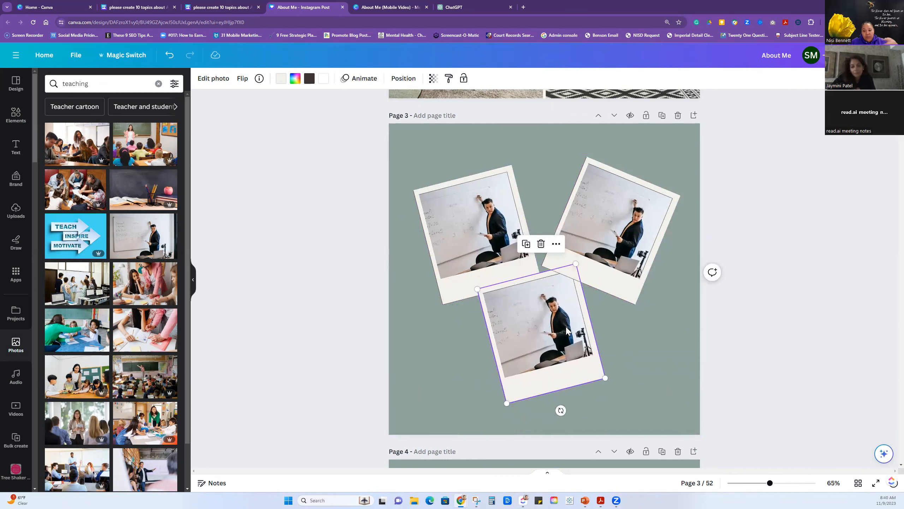
{"action": "left_click_drag", "start_coordinate": [520, 344], "coordinate": [545, 340]}
{"action": "left_click", "coordinate": [442, 354]}
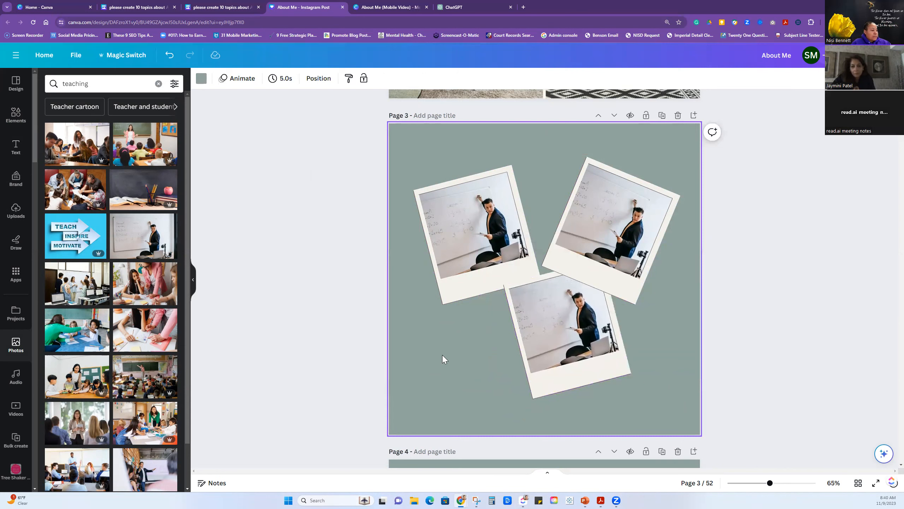
Add a text box beside the lowest polaroid on page 3 and duplicate the page twice.
{"action": "key", "text": "t"}
{"action": "left_click", "coordinate": [522, 279]}
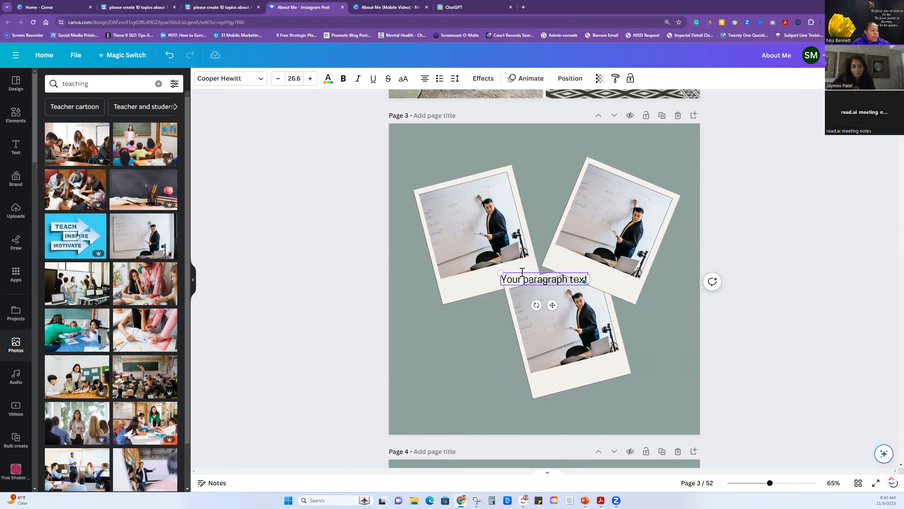
{"action": "left_click_drag", "start_coordinate": [503, 286], "coordinate": [418, 342]}
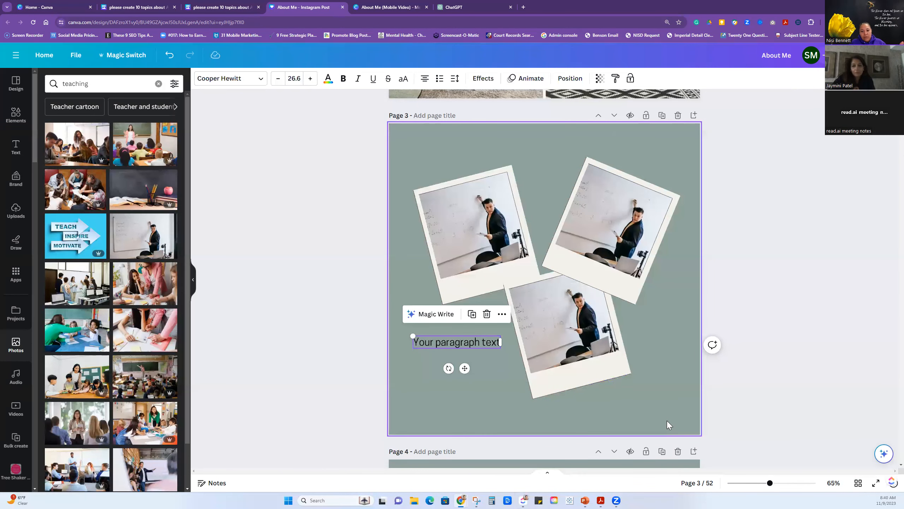
{"action": "left_click", "coordinate": [659, 411]}
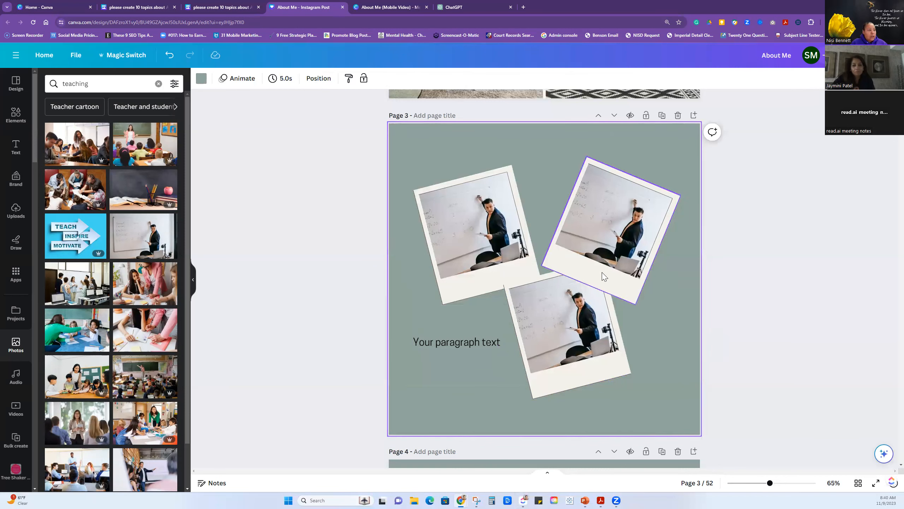
{"action": "left_click", "coordinate": [662, 116]}
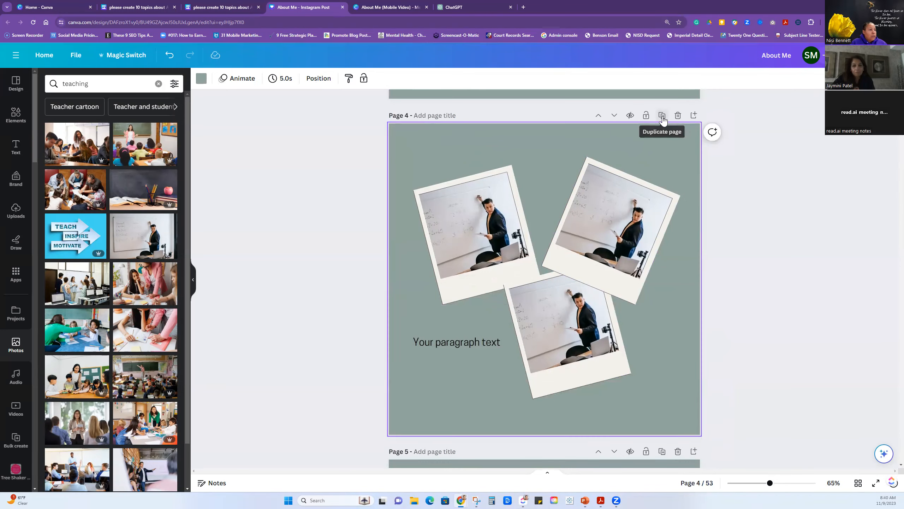
{"action": "left_click", "coordinate": [663, 116]}
On page 3, line up the three polaroids across the top and center the paragraph text below them.
{"action": "scroll", "coordinate": [648, 235], "scroll_direction": "up", "scroll_amount": 7}
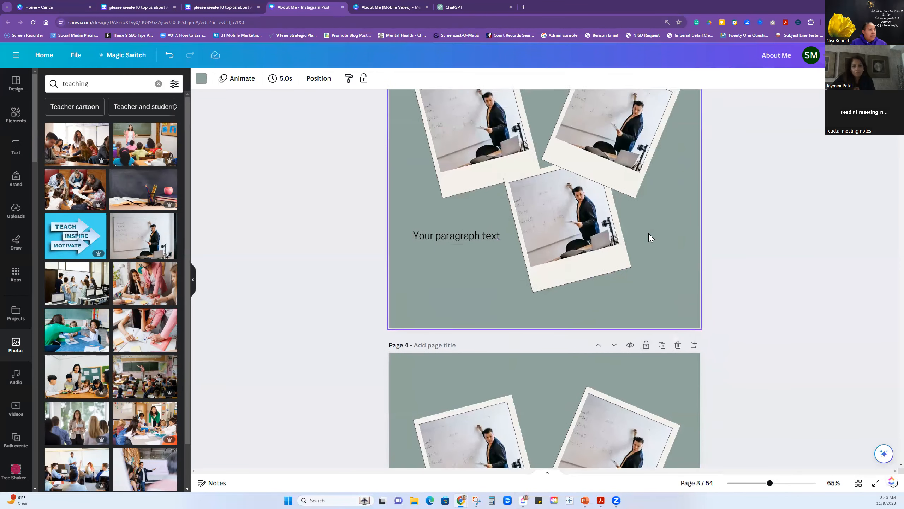
{"action": "left_click", "coordinate": [458, 223]}
{"action": "left_click_drag", "start_coordinate": [458, 223], "coordinate": [451, 223]}
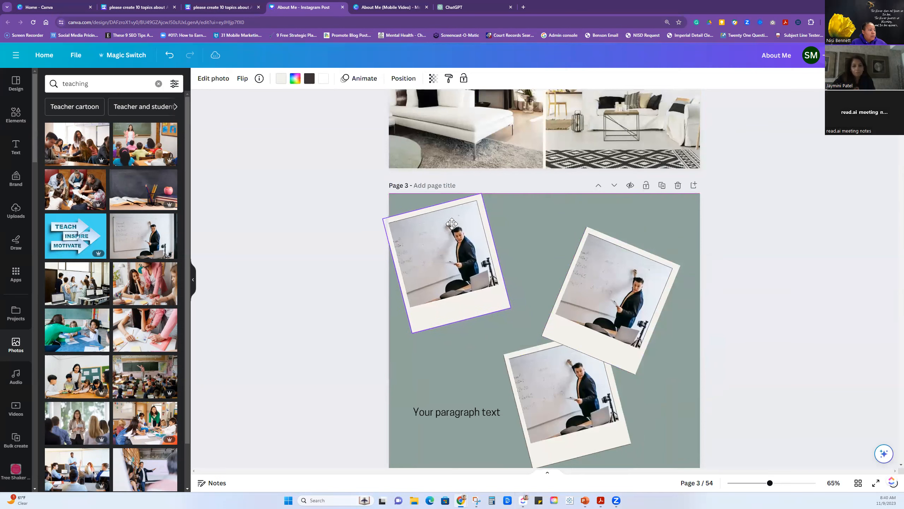
{"action": "left_click_drag", "start_coordinate": [594, 275], "coordinate": [532, 242]}
{"action": "left_click_drag", "start_coordinate": [516, 459], "coordinate": [601, 339]}
{"action": "left_click_drag", "start_coordinate": [469, 418], "coordinate": [557, 389]}
Reopen page 3 from the grid overview and remove the teaching photo from each of its three polaroid frames.
{"action": "left_click", "coordinate": [858, 483]}
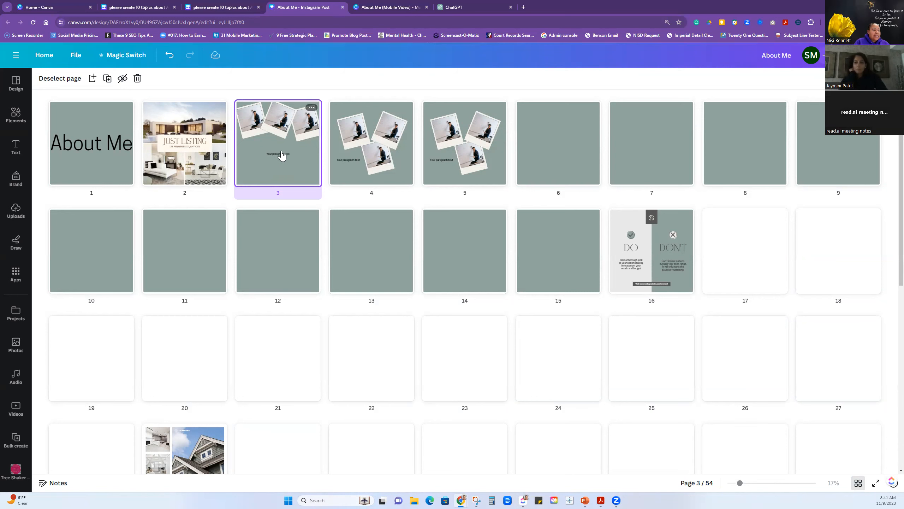
{"action": "double_click", "coordinate": [278, 122]}
{"action": "left_click", "coordinate": [548, 202]}
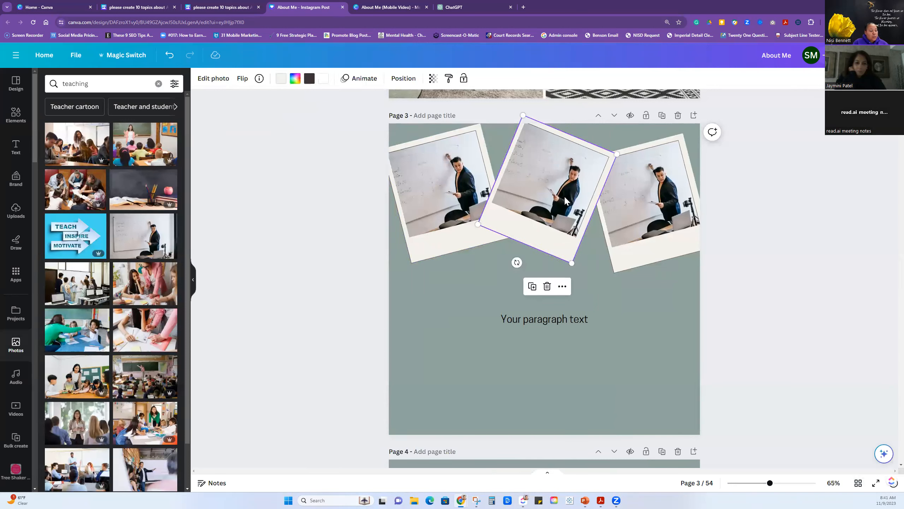
{"action": "key", "text": "Delete"}
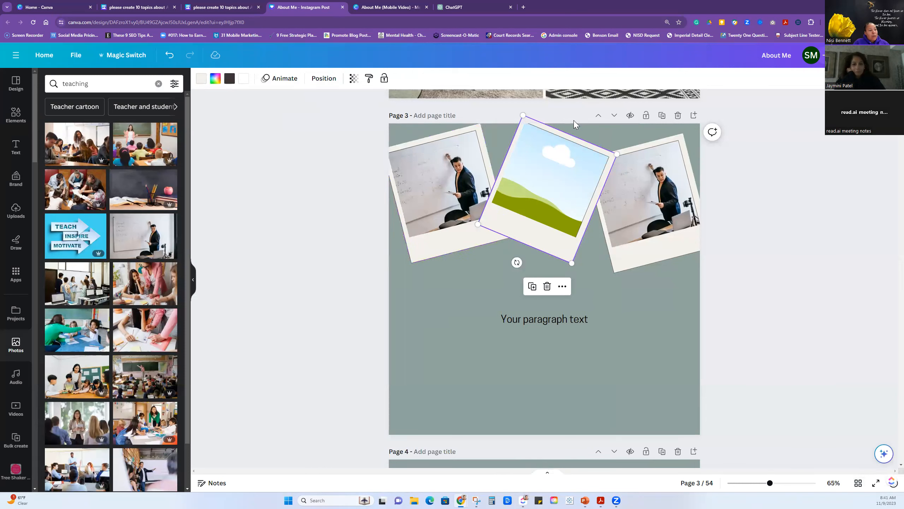
{"action": "left_click", "coordinate": [432, 210]}
{"action": "key", "text": "Delete"}
{"action": "left_click", "coordinate": [608, 200]}
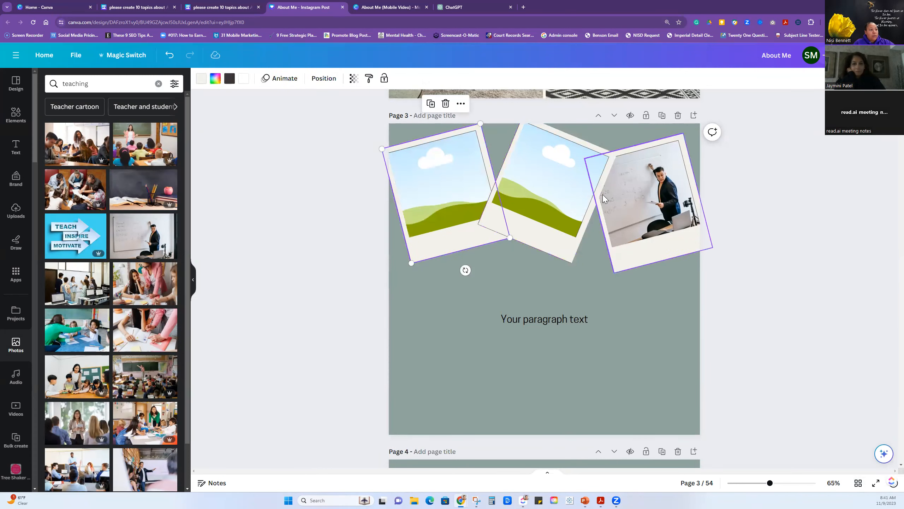
{"action": "key", "text": "Delete"}
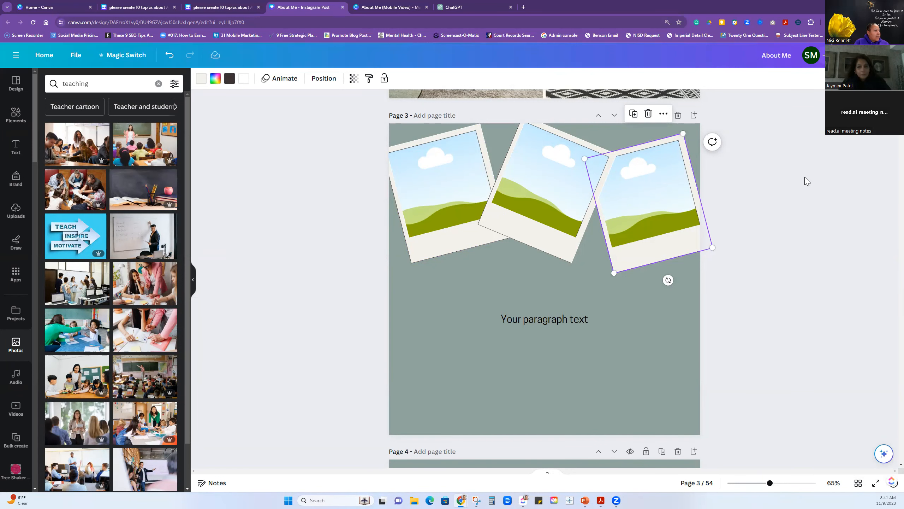
Switch to the About Me (Mobile Video) design and open blank page 5 for editing.
{"action": "scroll", "coordinate": [804, 180], "scroll_direction": "down", "scroll_amount": 4}
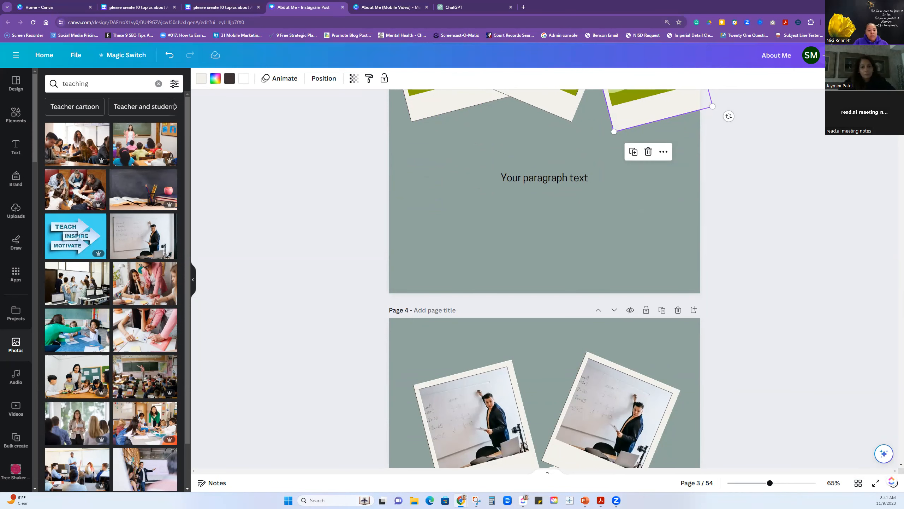
{"action": "scroll", "coordinate": [808, 296], "scroll_direction": "up", "scroll_amount": 8}
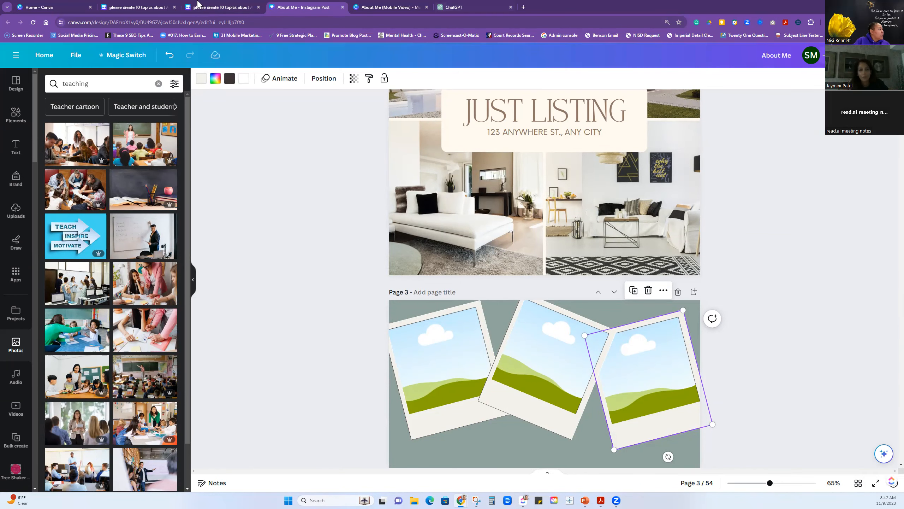
{"action": "left_click", "coordinate": [210, 7]}
{"action": "left_click", "coordinate": [385, 8]}
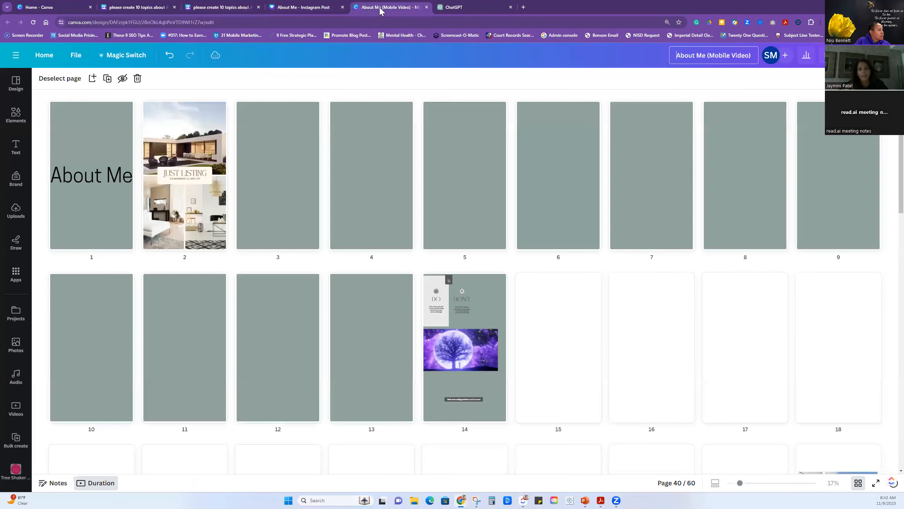
{"action": "left_click", "coordinate": [469, 159]}
{"action": "double_click", "coordinate": [463, 133]}
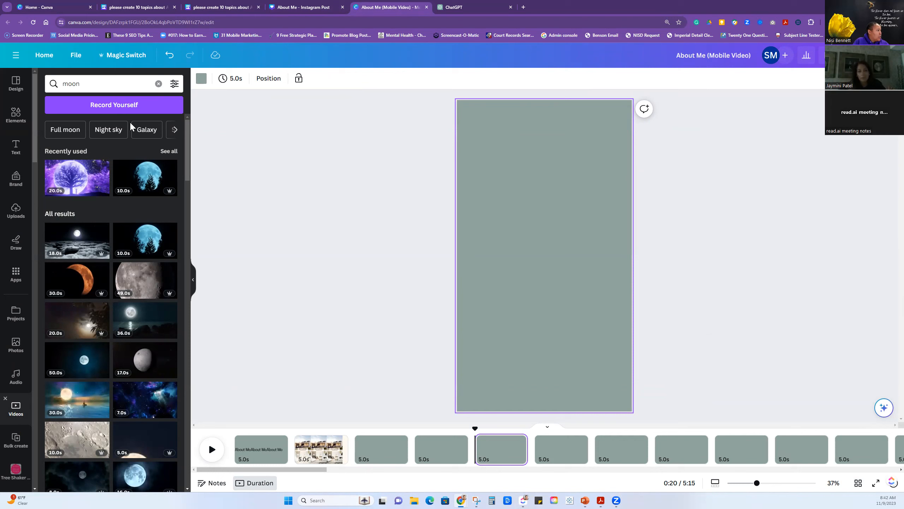
Search the videos for "forrest", fill page 5 with the sunlit woods clip, and replace it with the foggy forest path clip.
{"action": "left_click", "coordinate": [64, 84]}
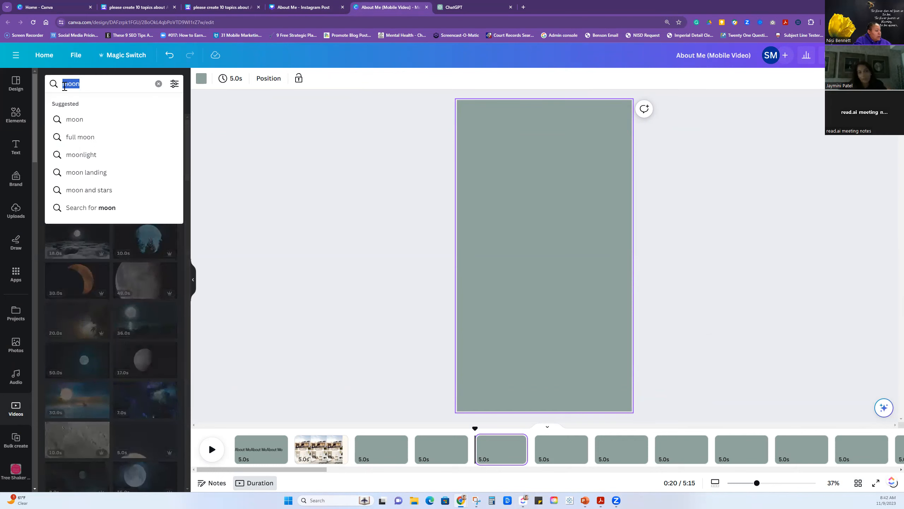
{"action": "type", "text": "forrest"}
{"action": "key", "text": "Return"}
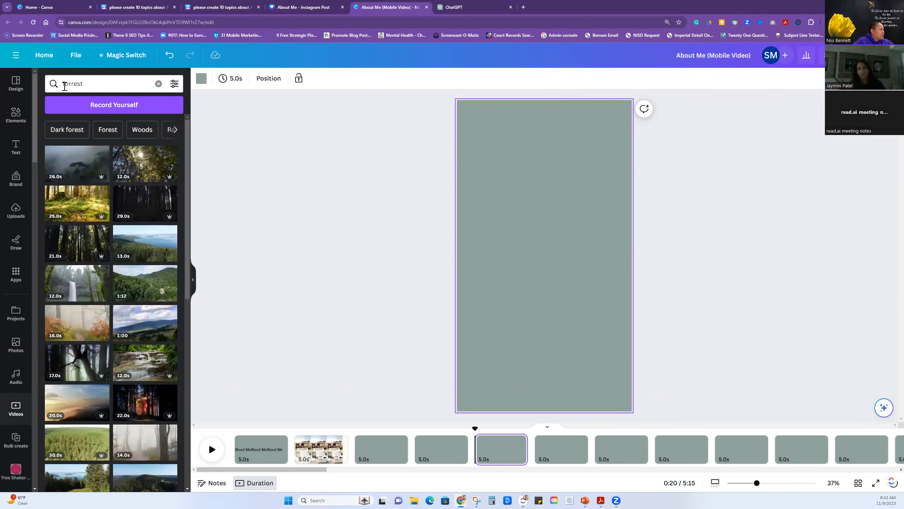
{"action": "left_click_drag", "start_coordinate": [62, 196], "coordinate": [462, 180]}
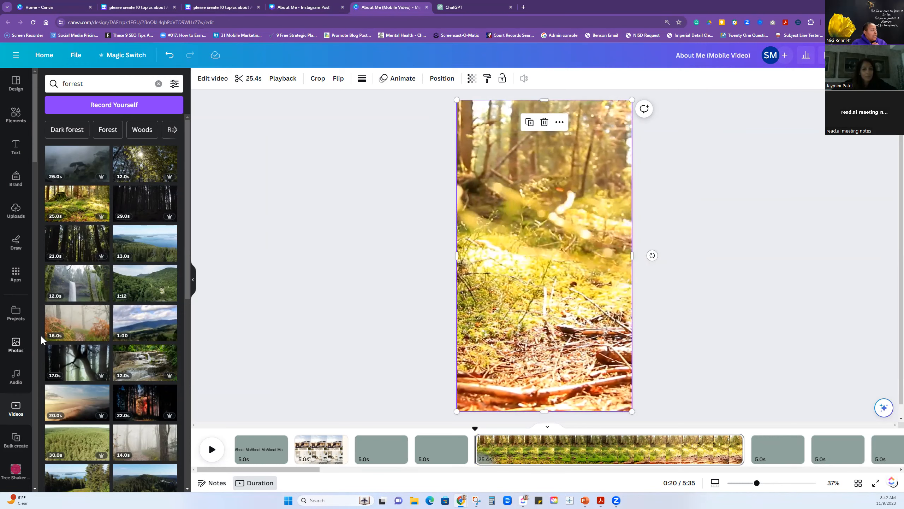
{"action": "left_click_drag", "start_coordinate": [72, 327], "coordinate": [469, 260]}
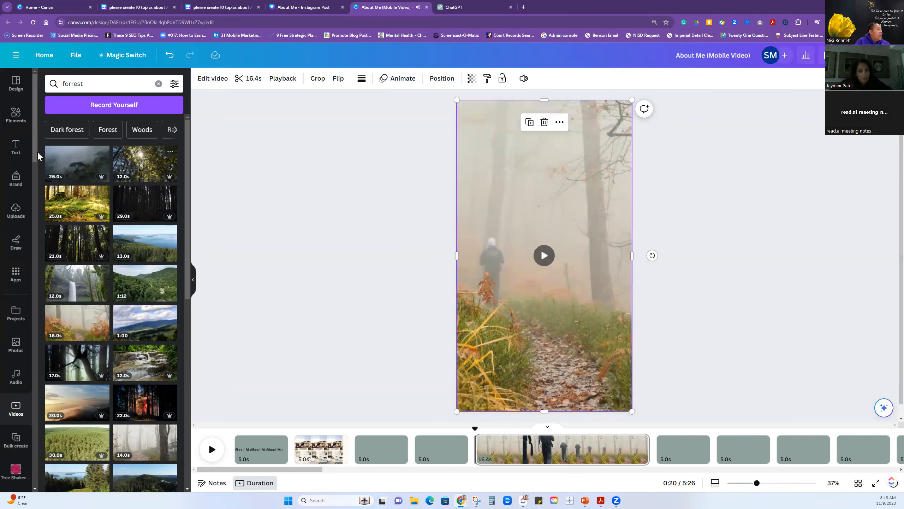
Copy the opening paragraph of the Ayurveda principles blog from the topics doc and return to the mobile video design.
{"action": "left_click", "coordinate": [16, 148]}
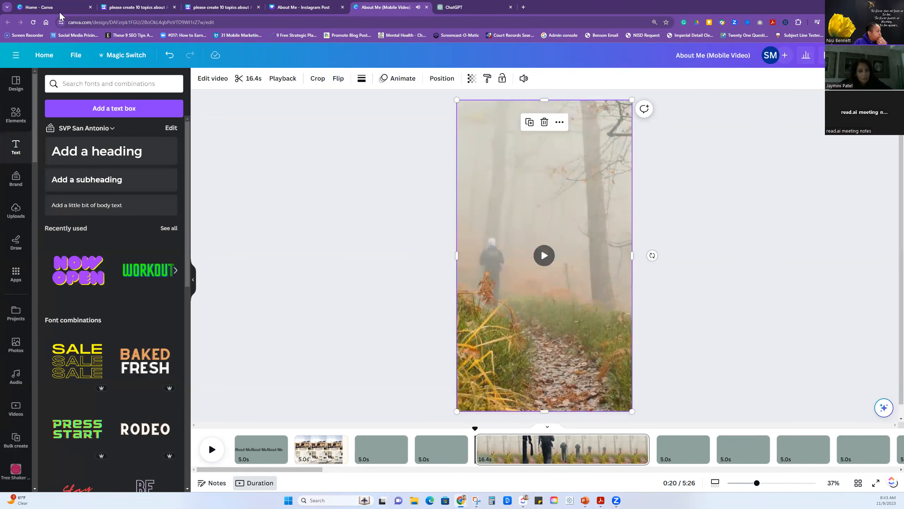
{"action": "left_click", "coordinate": [221, 7]}
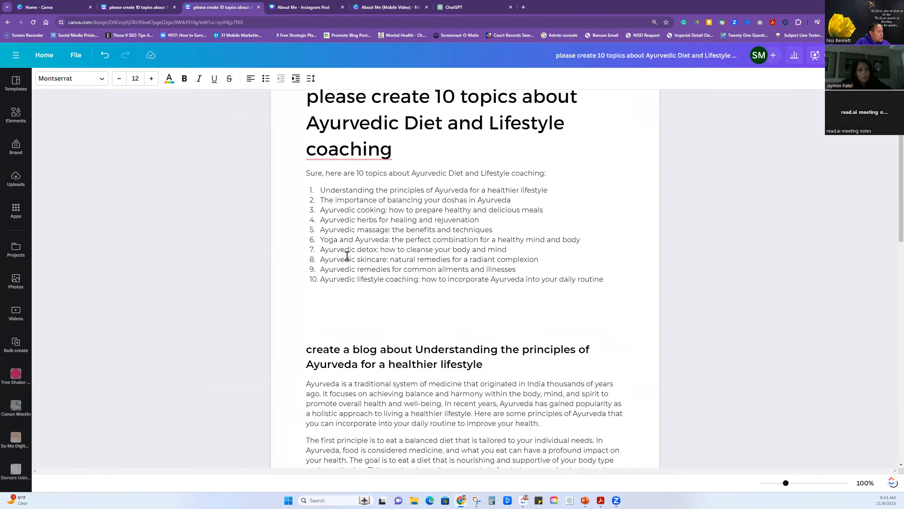
{"action": "scroll", "coordinate": [347, 255], "scroll_direction": "down", "scroll_amount": 3}
{"action": "mouse_move", "coordinate": [307, 258]}
{"action": "left_mouse_down"}
{"action": "mouse_move", "coordinate": [502, 257]}
{"action": "mouse_move", "coordinate": [579, 281]}
{"action": "mouse_move", "coordinate": [567, 294]}
{"action": "left_mouse_up"}
{"action": "right_click", "coordinate": [560, 292]}
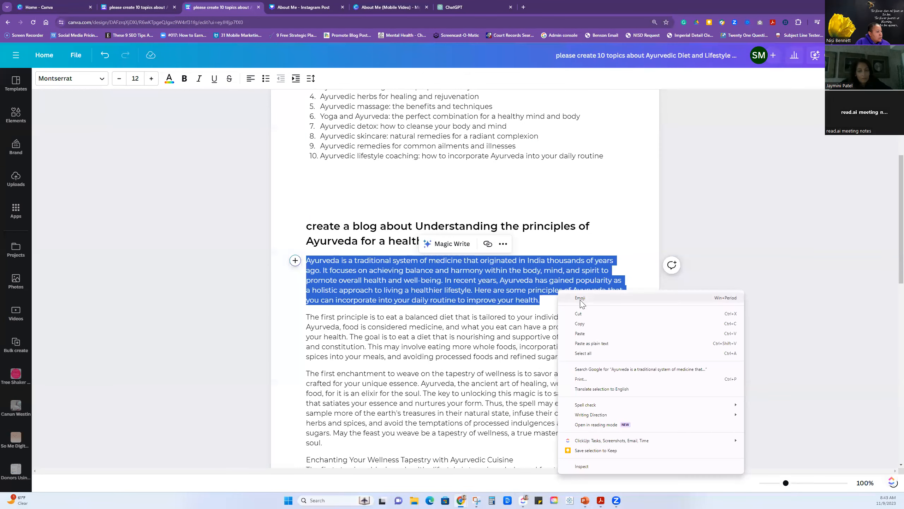
{"action": "left_click", "coordinate": [579, 323]}
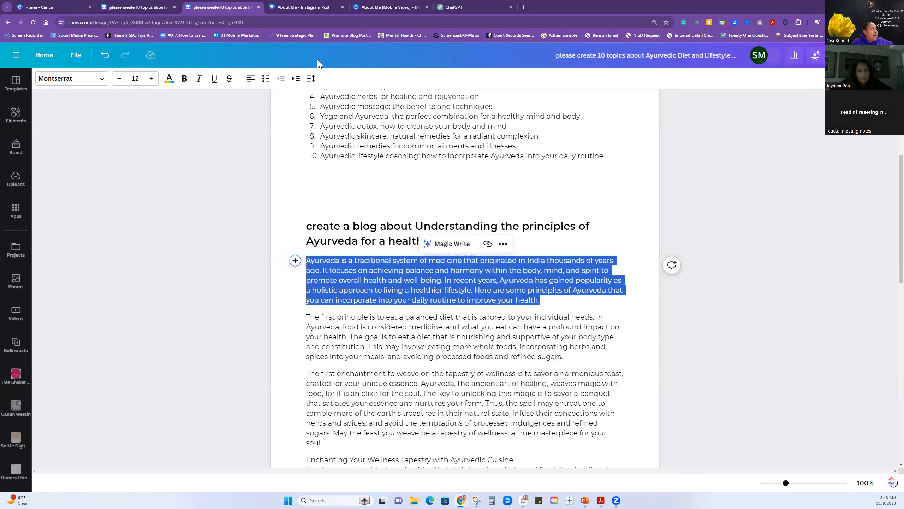
{"action": "left_click", "coordinate": [396, 8]}
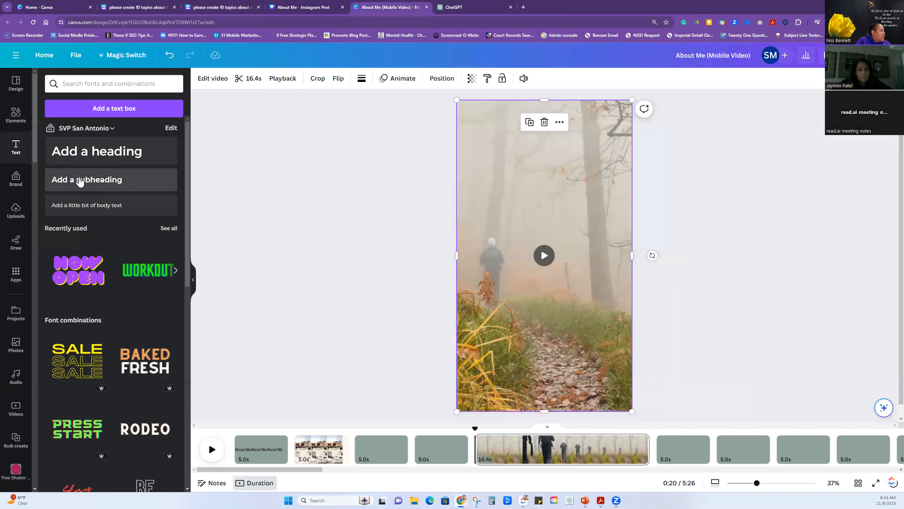
Browse the available brand kits for the text styles through to the end of the list.
{"action": "left_click", "coordinate": [85, 129]}
{"action": "scroll", "coordinate": [440, 264], "scroll_direction": "down", "scroll_amount": 3}
{"action": "scroll", "coordinate": [432, 286], "scroll_direction": "down", "scroll_amount": 10}
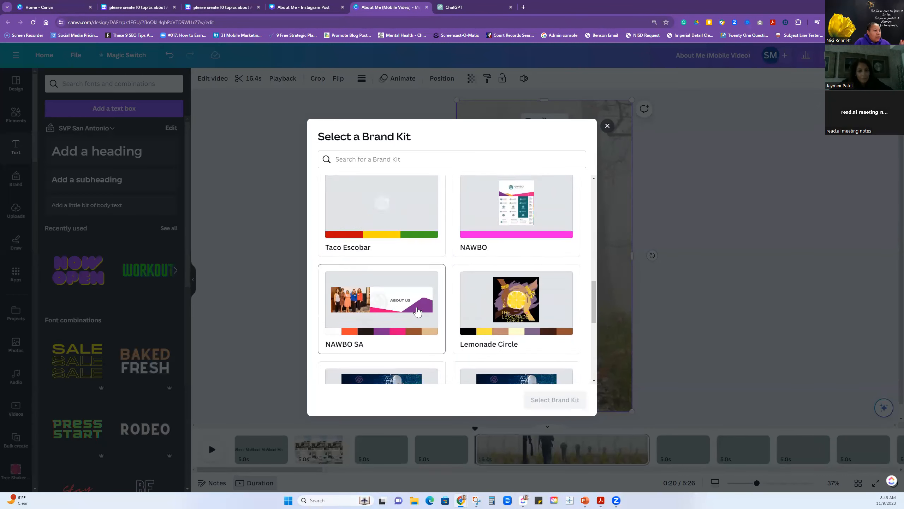
{"action": "scroll", "coordinate": [387, 340], "scroll_direction": "down", "scroll_amount": 1}
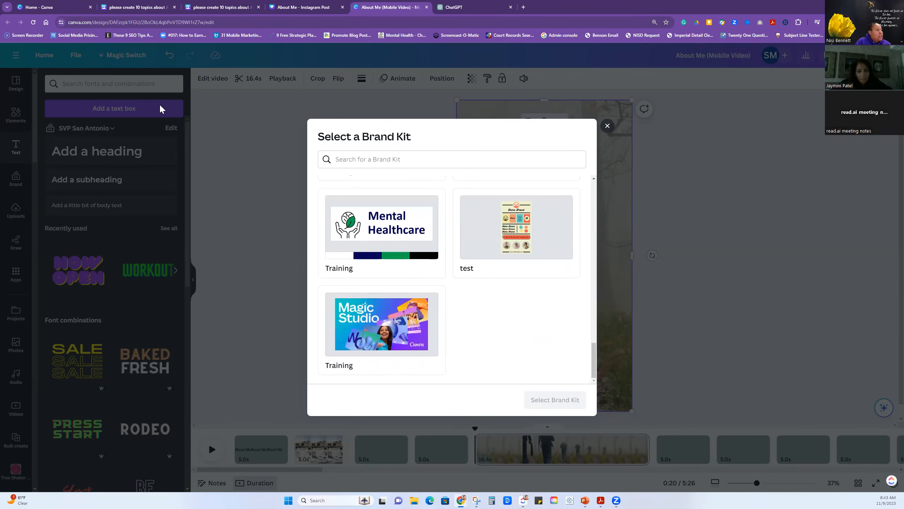
{"action": "left_click", "coordinate": [607, 125]}
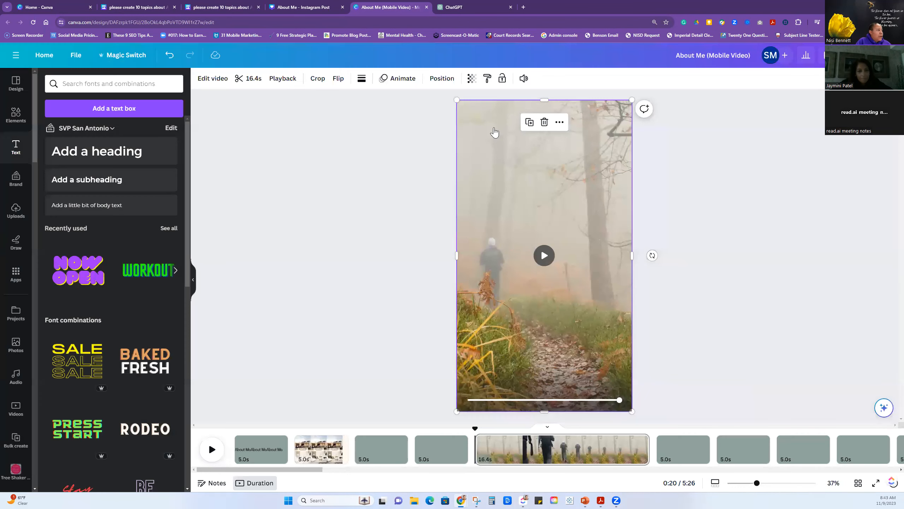
Add a subheading to page 5, enlarge it to size 27.6, and replace its text with the copied Ayurveda paragraph.
{"action": "left_click", "coordinate": [75, 181]}
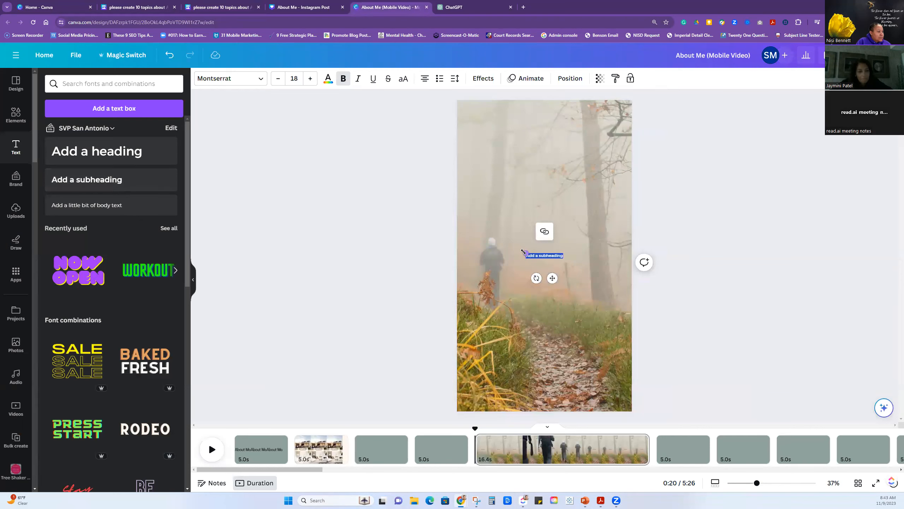
{"action": "mouse_move", "coordinate": [515, 247]}
{"action": "left_mouse_down"}
{"action": "mouse_move", "coordinate": [497, 243]}
{"action": "mouse_move", "coordinate": [505, 240]}
{"action": "left_mouse_up"}
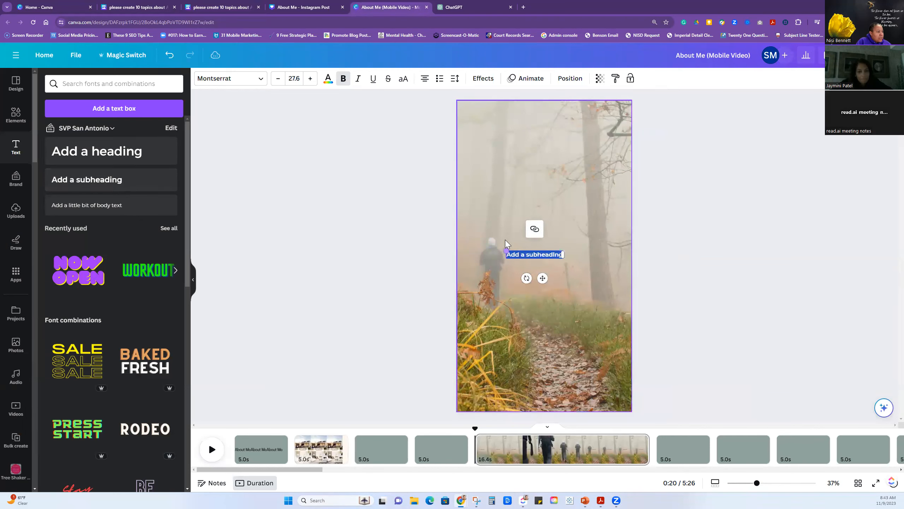
{"action": "key", "text": "ctrl+v"}
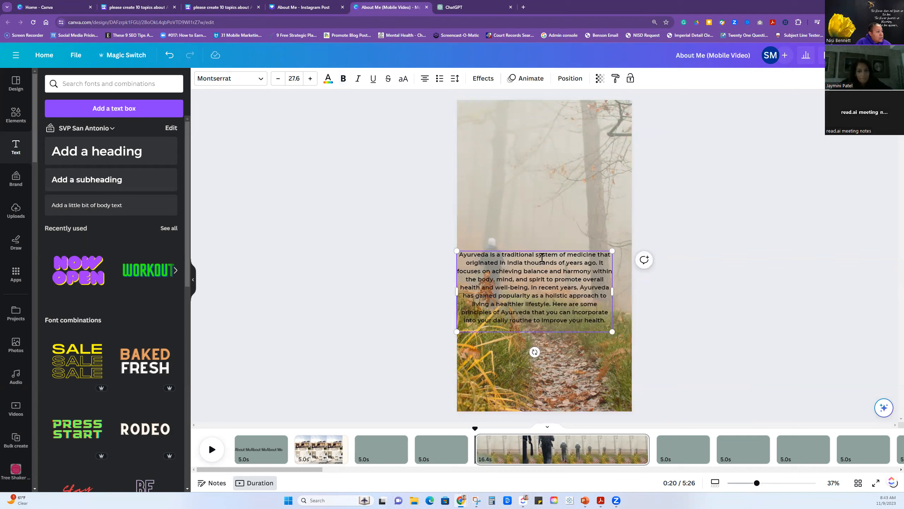
Move the paragraph up the page, narrow it to a column beside the walker, and play the clip behind it.
{"action": "left_click", "coordinate": [390, 301]}
{"action": "left_click_drag", "start_coordinate": [517, 288], "coordinate": [531, 196]}
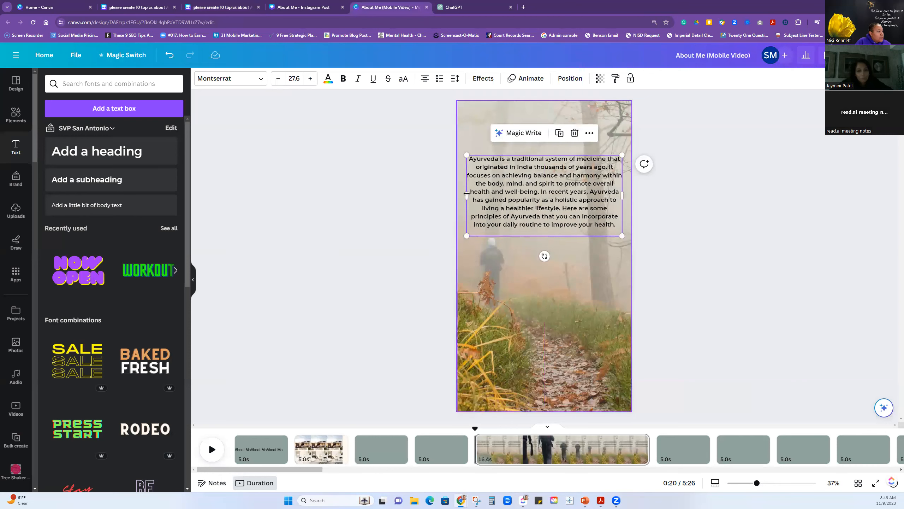
{"action": "left_click_drag", "start_coordinate": [476, 196], "coordinate": [527, 194]}
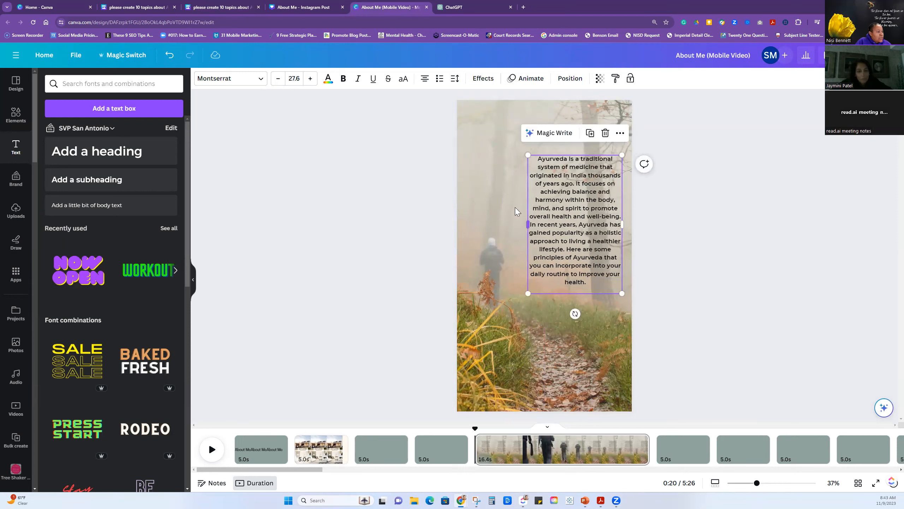
{"action": "left_click", "coordinate": [523, 322]}
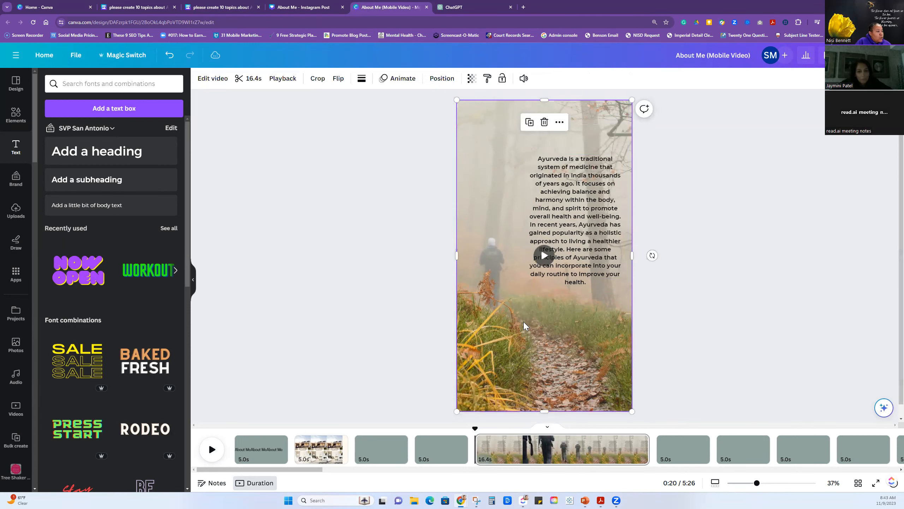
{"action": "left_click", "coordinate": [542, 256]}
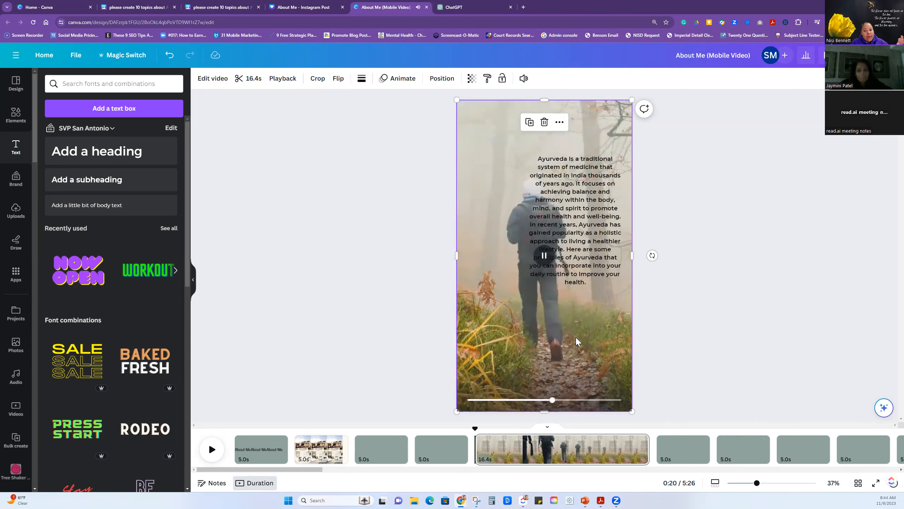
Try the Lift and Outline text effects on the Ayurveda paragraph.
{"action": "left_click", "coordinate": [606, 235]}
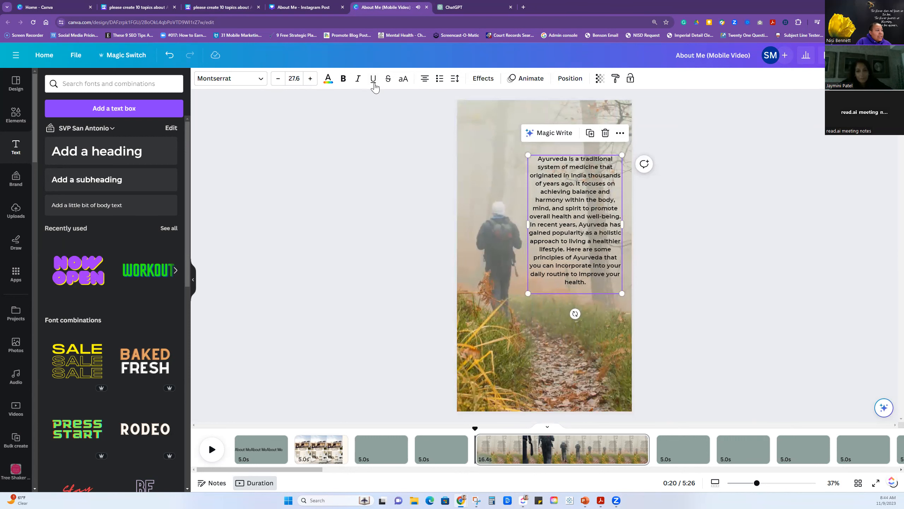
{"action": "left_click", "coordinate": [482, 80]}
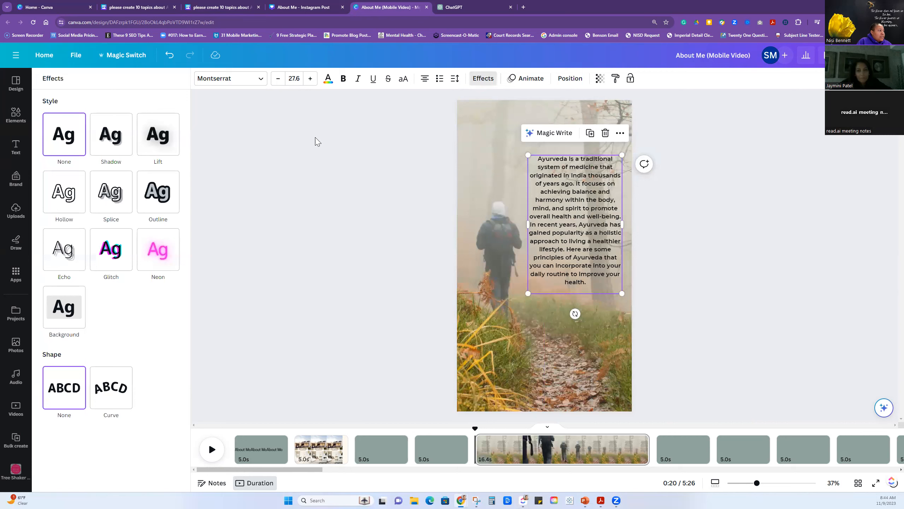
{"action": "left_click", "coordinate": [153, 141]}
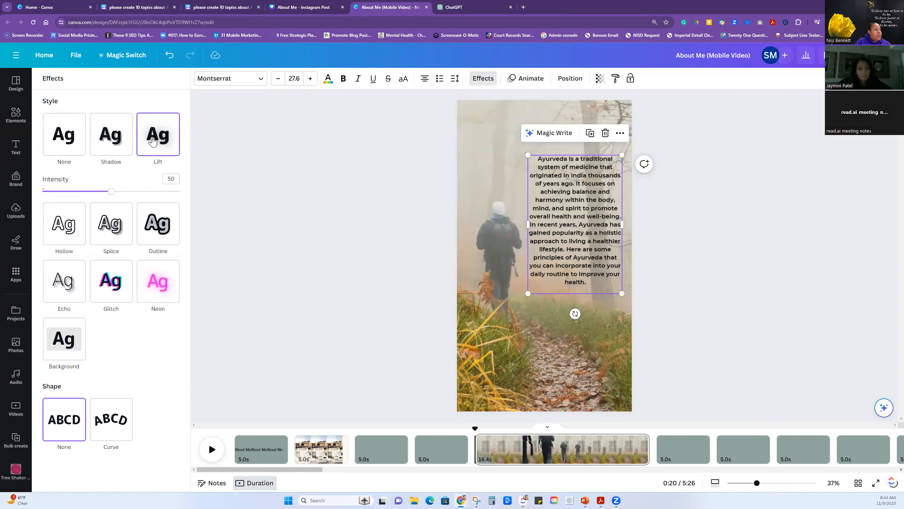
{"action": "left_click", "coordinate": [154, 233]}
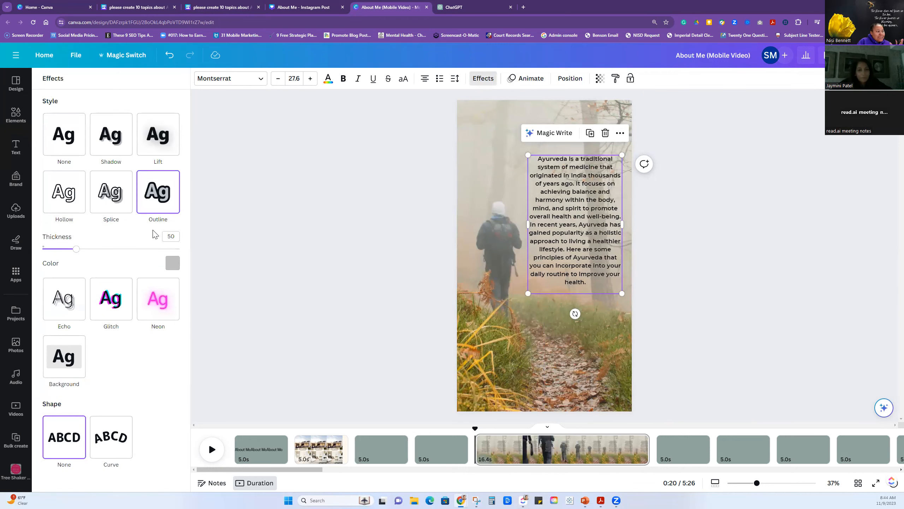
{"action": "left_click", "coordinate": [153, 137]}
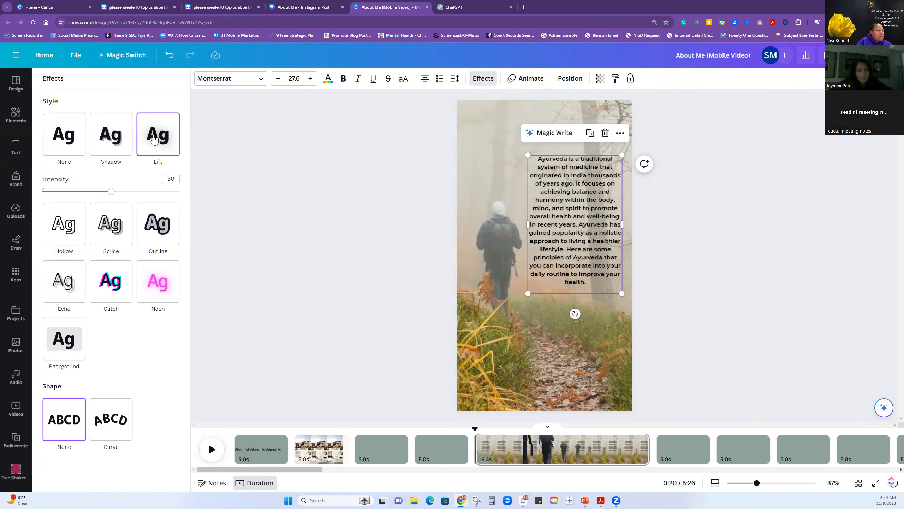
Apply the Background text effect to the paragraph in white, with spread 46 and transparency 51.
{"action": "left_click", "coordinate": [67, 347]}
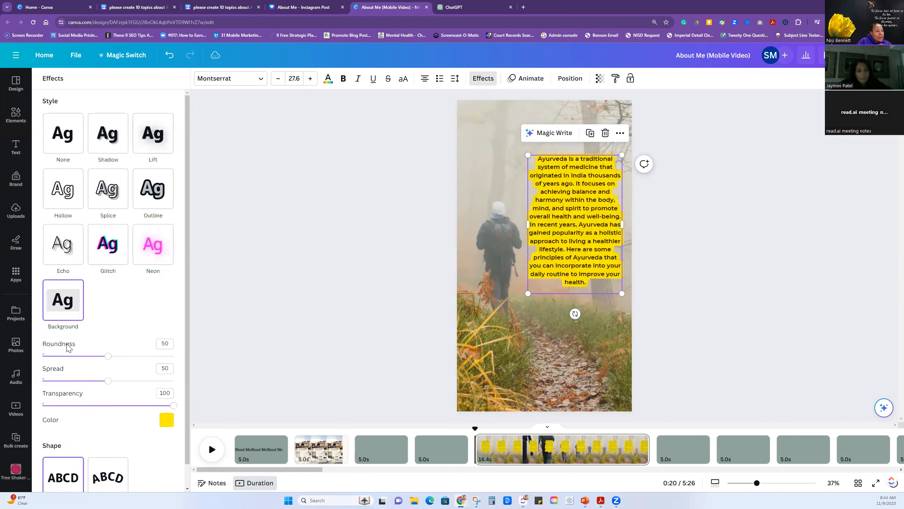
{"action": "left_click", "coordinate": [167, 419]}
{"action": "left_click", "coordinate": [66, 375]}
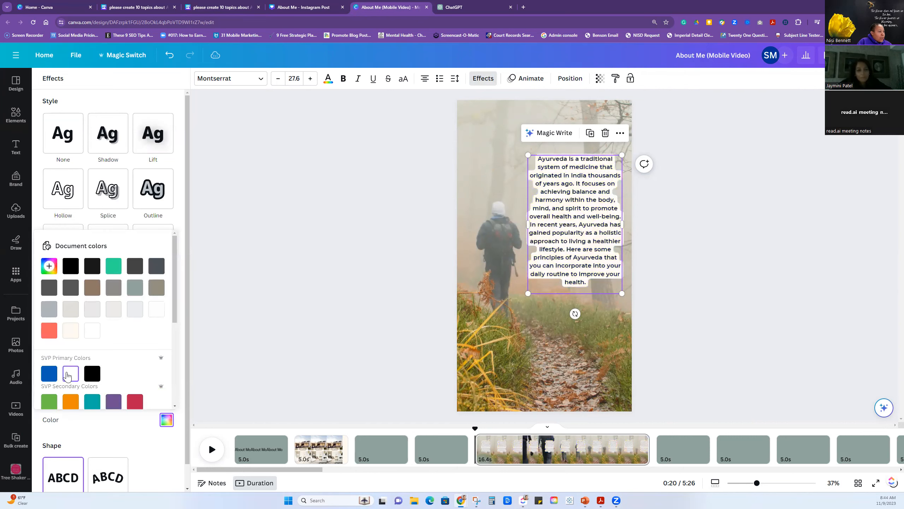
{"action": "scroll", "coordinate": [148, 363], "scroll_direction": "down", "scroll_amount": 5}
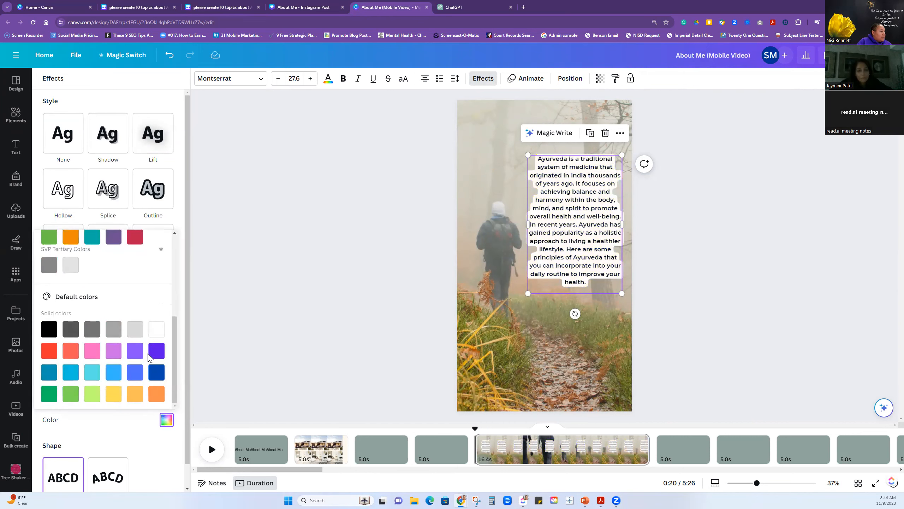
{"action": "left_click", "coordinate": [137, 424]}
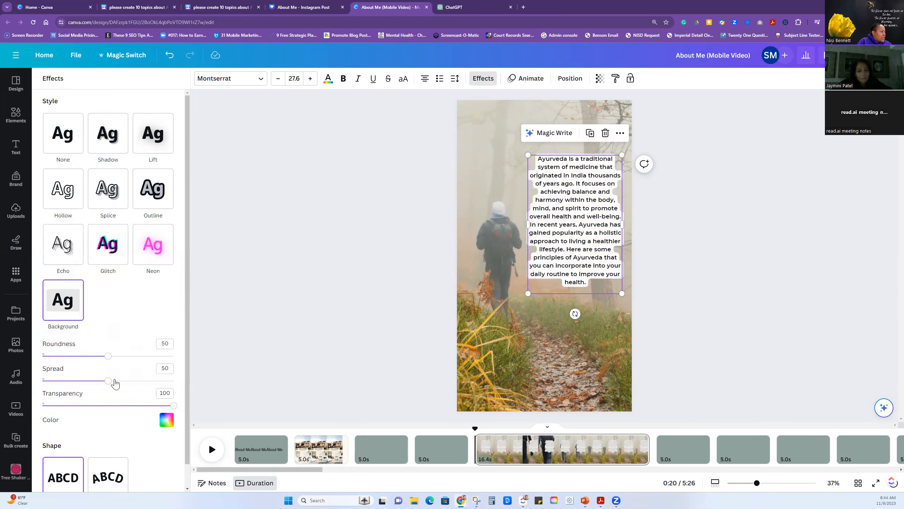
{"action": "left_click_drag", "start_coordinate": [173, 406], "coordinate": [103, 386]}
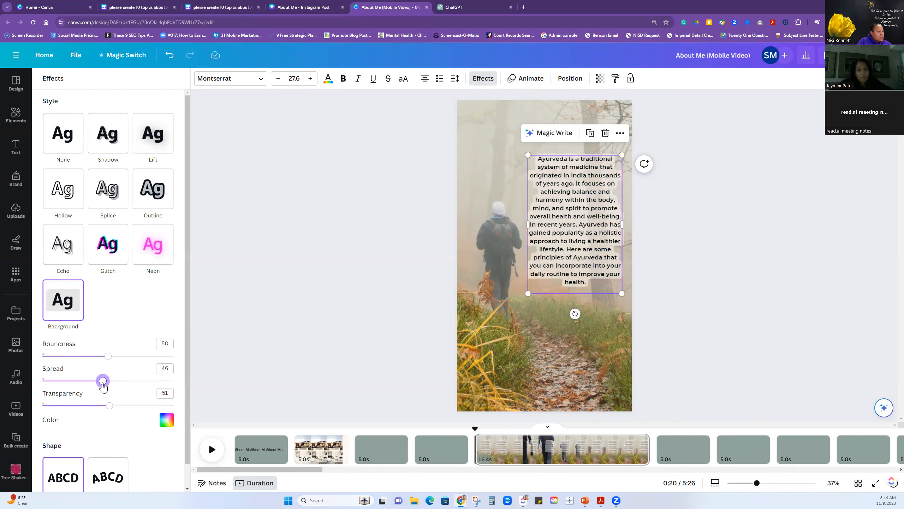
Animate the paragraph with the Typewriter effect on enter only, with its speed near the slowest setting.
{"action": "left_click", "coordinate": [532, 80]}
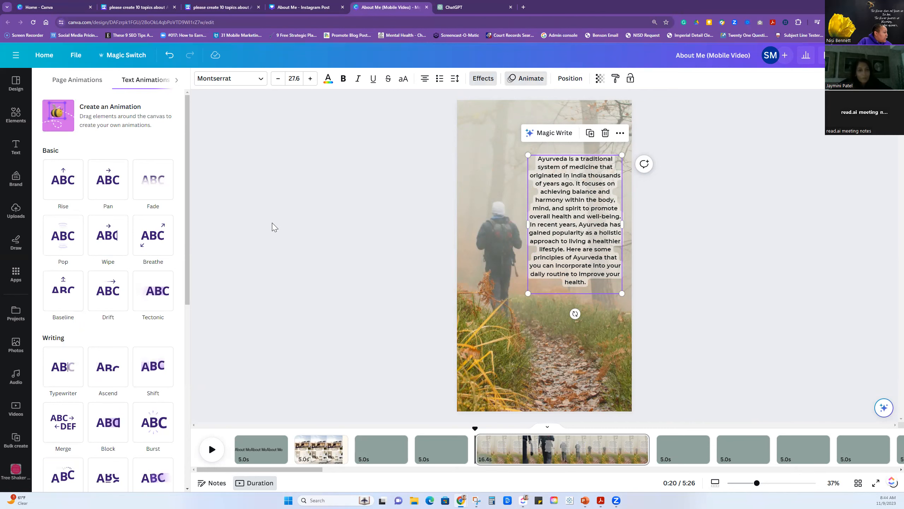
{"action": "scroll", "coordinate": [275, 243], "scroll_direction": "down", "scroll_amount": 1}
{"action": "scroll", "coordinate": [275, 242], "scroll_direction": "up", "scroll_amount": 1}
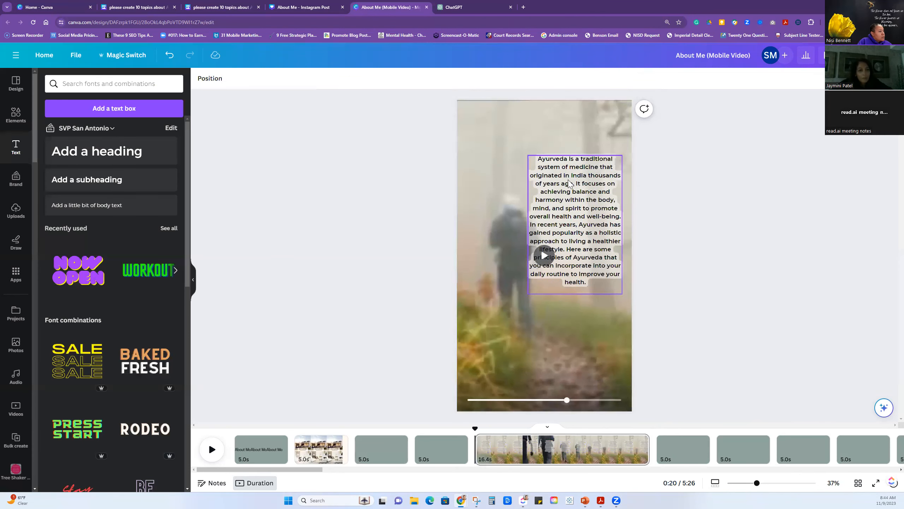
{"action": "left_click", "coordinate": [530, 81]}
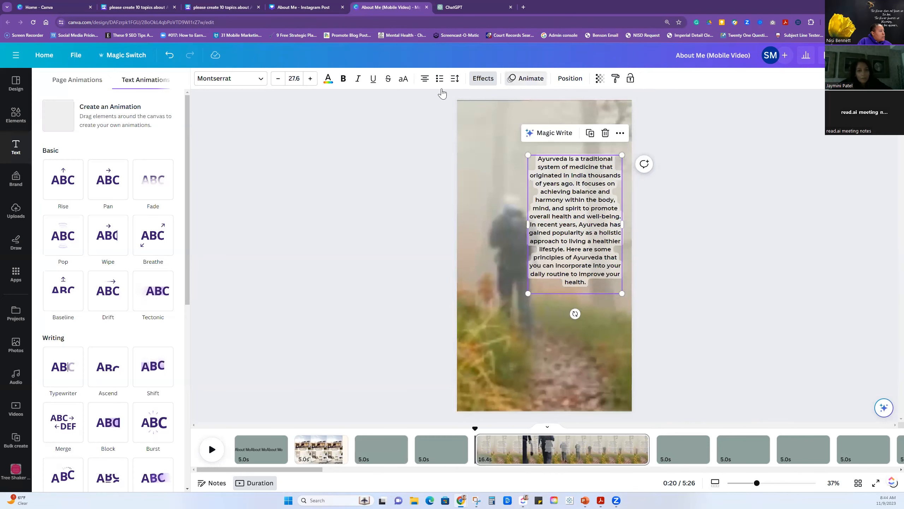
{"action": "left_click", "coordinate": [61, 378]}
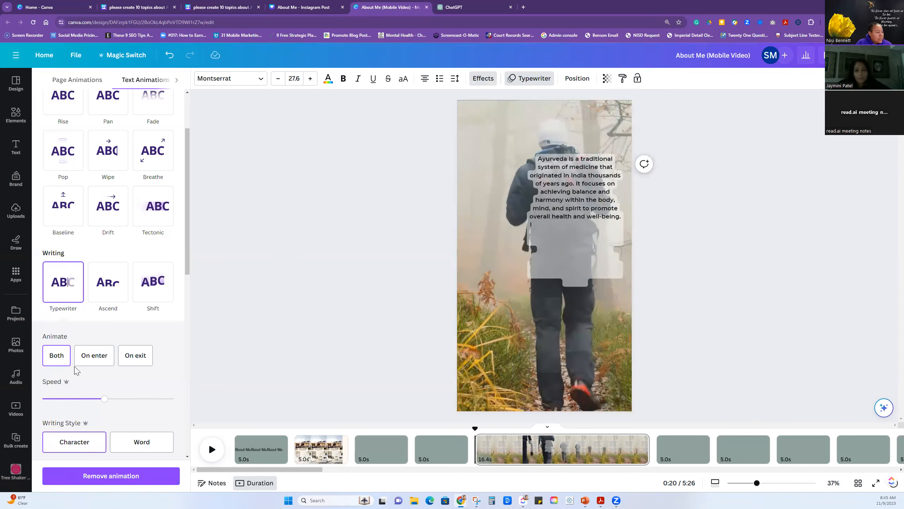
{"action": "left_click", "coordinate": [53, 356]}
{"action": "left_click", "coordinate": [90, 361]}
{"action": "left_click_drag", "start_coordinate": [105, 400], "coordinate": [45, 399]}
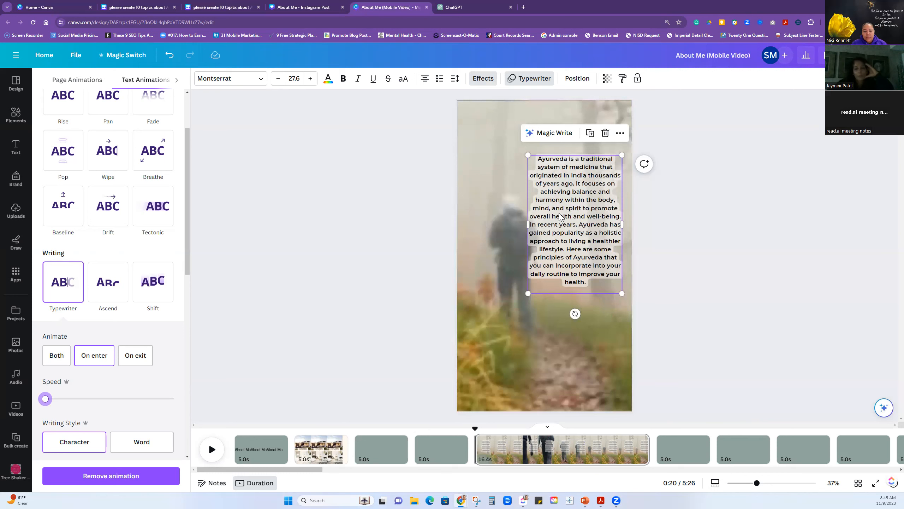
Set the paragraph's line spacing to 2.26 and move the text box higher on the page.
{"action": "left_click", "coordinate": [582, 232]}
{"action": "left_click", "coordinate": [572, 234]}
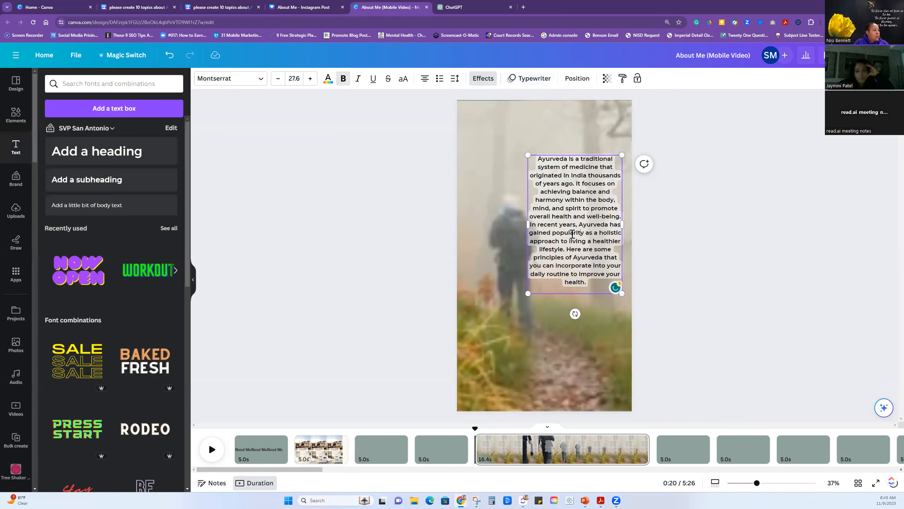
{"action": "left_click", "coordinate": [455, 79]}
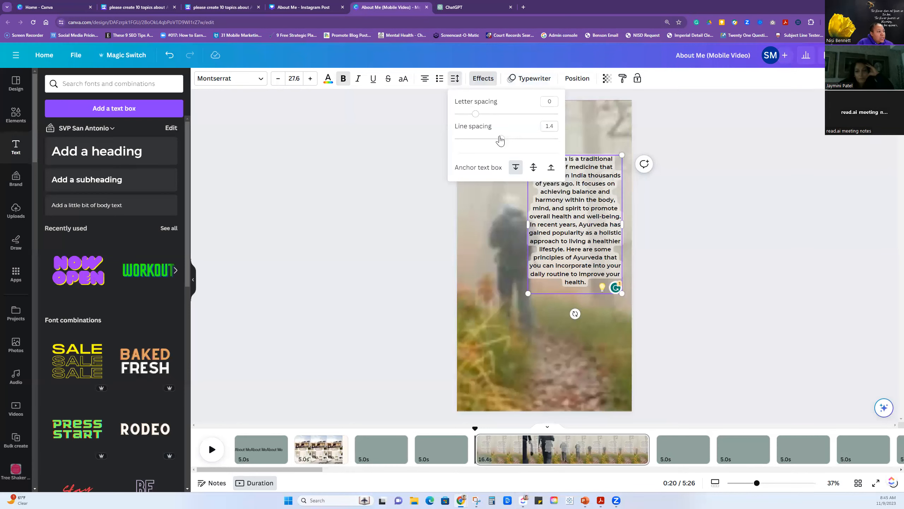
{"action": "left_click_drag", "start_coordinate": [502, 141], "coordinate": [546, 142]}
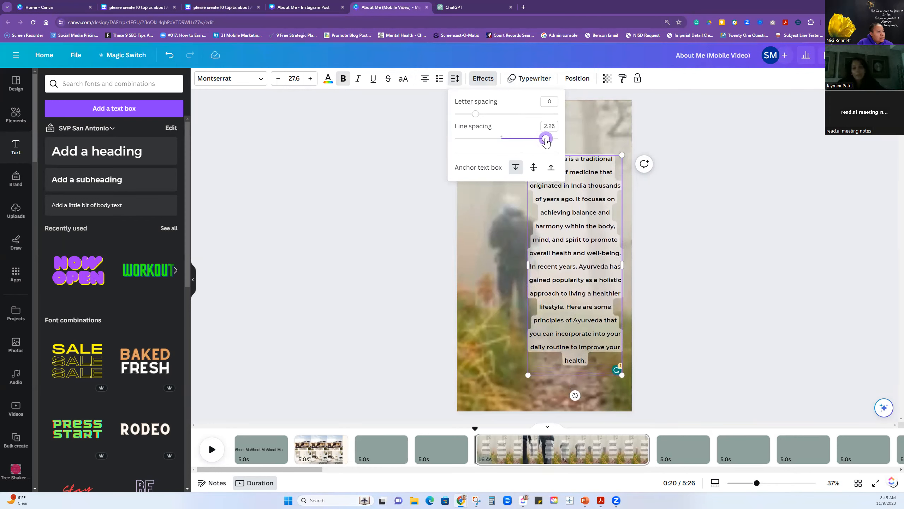
{"action": "left_click", "coordinate": [746, 215]}
{"action": "left_click_drag", "start_coordinate": [575, 215], "coordinate": [576, 201]}
{"action": "left_click", "coordinate": [671, 227]}
{"action": "left_click_drag", "start_coordinate": [598, 240], "coordinate": [597, 219]}
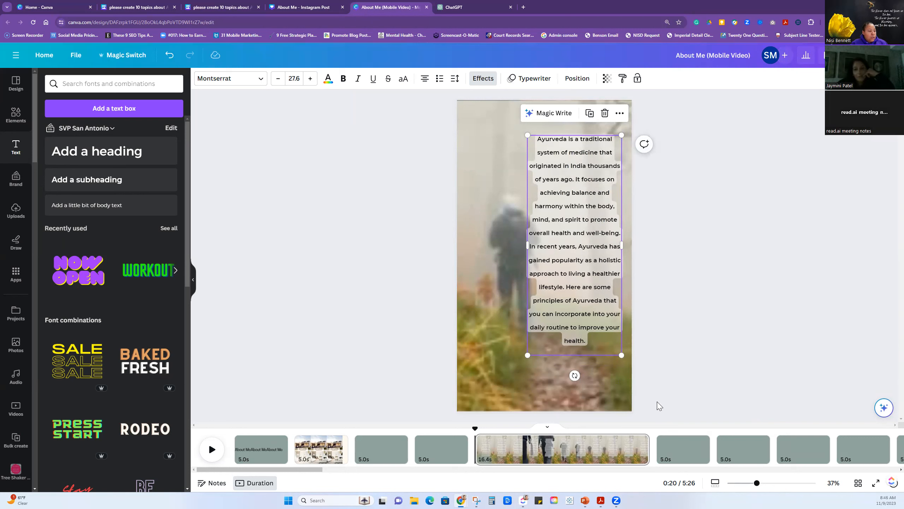
Duplicate page 5 with its clip and animated paragraph.
{"action": "mouse_move", "coordinate": [659, 448]}
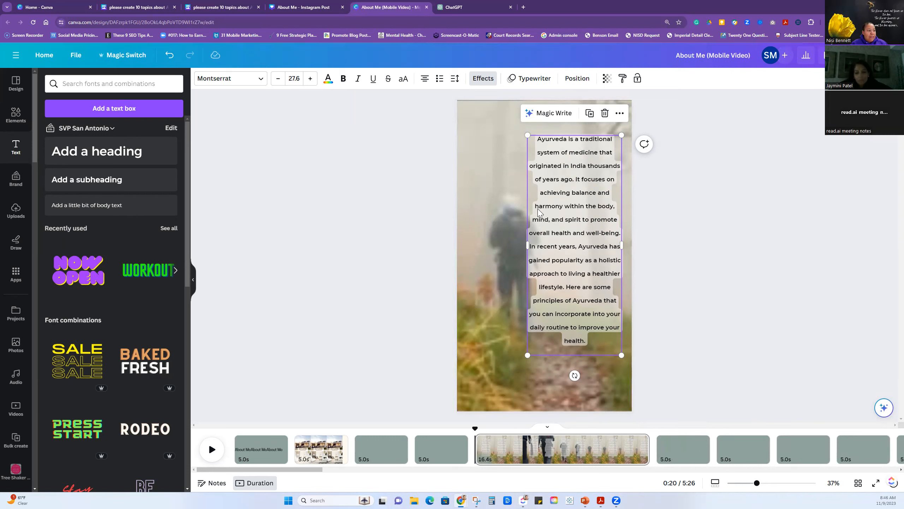
{"action": "left_click", "coordinate": [640, 441]}
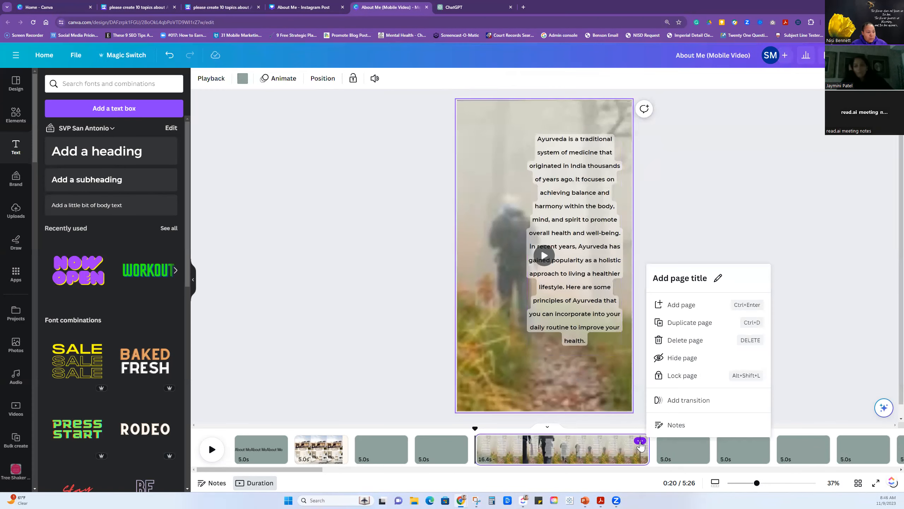
{"action": "left_click", "coordinate": [682, 322]}
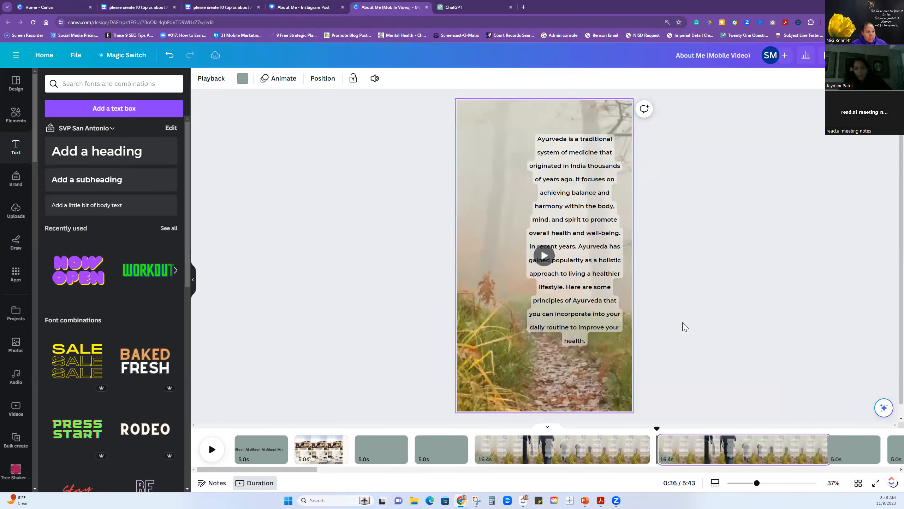
Replace the duplicated page's background clip with the 20-second golden clouds clip from the "forrest" video results.
{"action": "left_click", "coordinate": [490, 368]}
{"action": "left_click", "coordinate": [18, 410]}
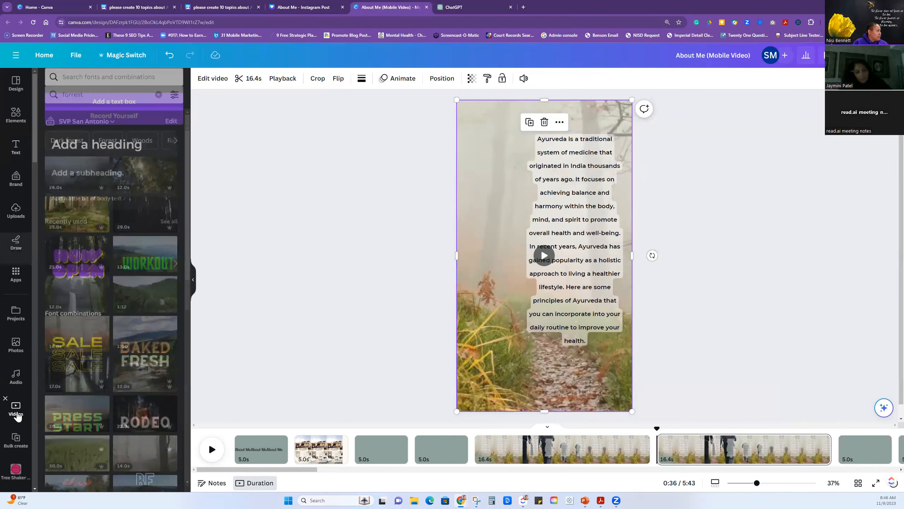
{"action": "left_click_drag", "start_coordinate": [55, 403], "coordinate": [472, 374]}
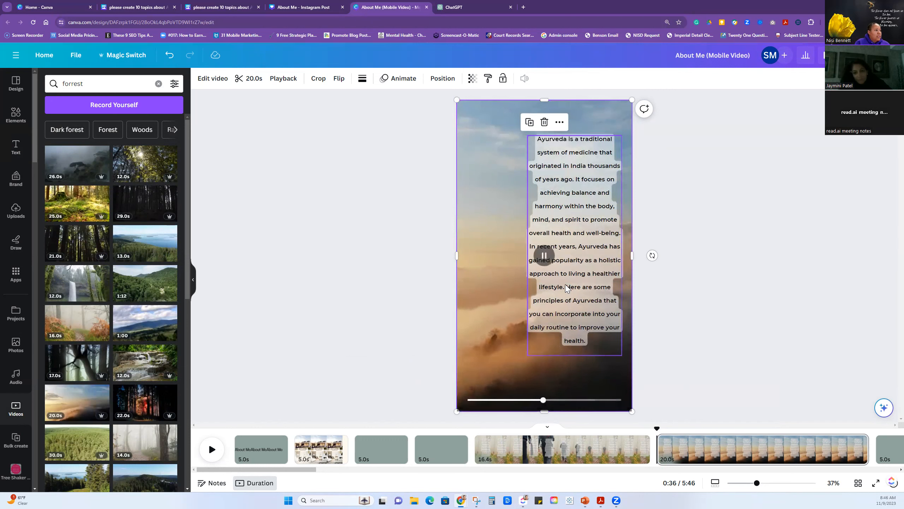
{"action": "left_click", "coordinate": [706, 326]}
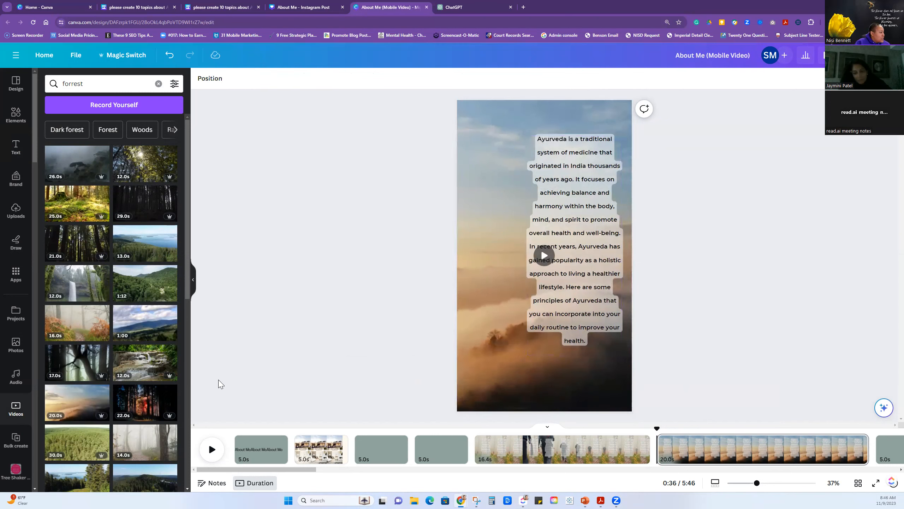
Replace the duplicated page's background with the 12-second rocky stream clip from the "forrest" video results.
{"action": "scroll", "coordinate": [144, 408], "scroll_direction": "down", "scroll_amount": 1}
{"action": "scroll", "coordinate": [144, 407], "scroll_direction": "down", "scroll_amount": 3}
{"action": "left_click_drag", "start_coordinate": [145, 262], "coordinate": [460, 342]}
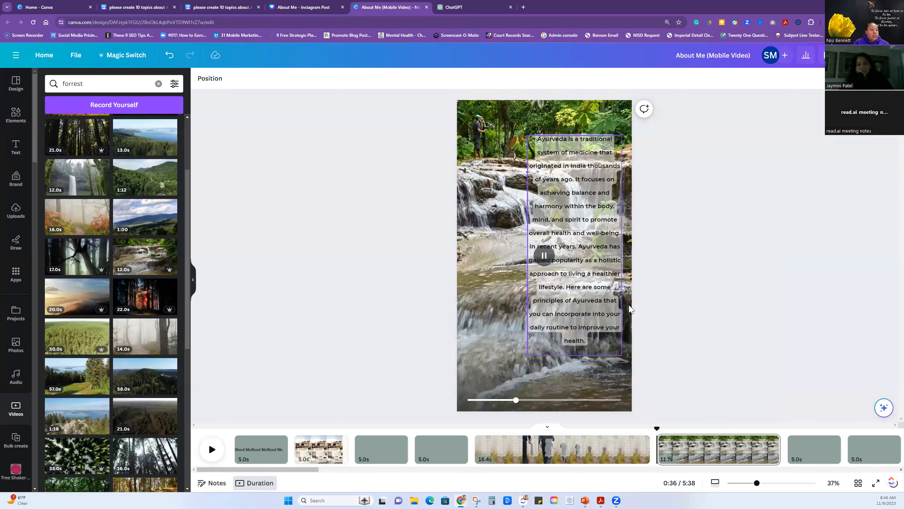
Change the Ayurveda paragraph's text animation to Rise at the slowest speed.
{"action": "left_click", "coordinate": [569, 328]}
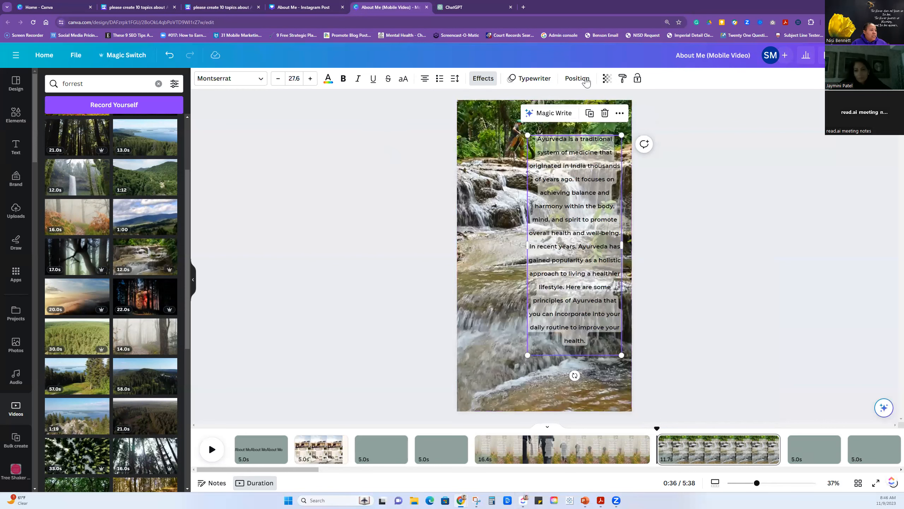
{"action": "left_click", "coordinate": [538, 80]}
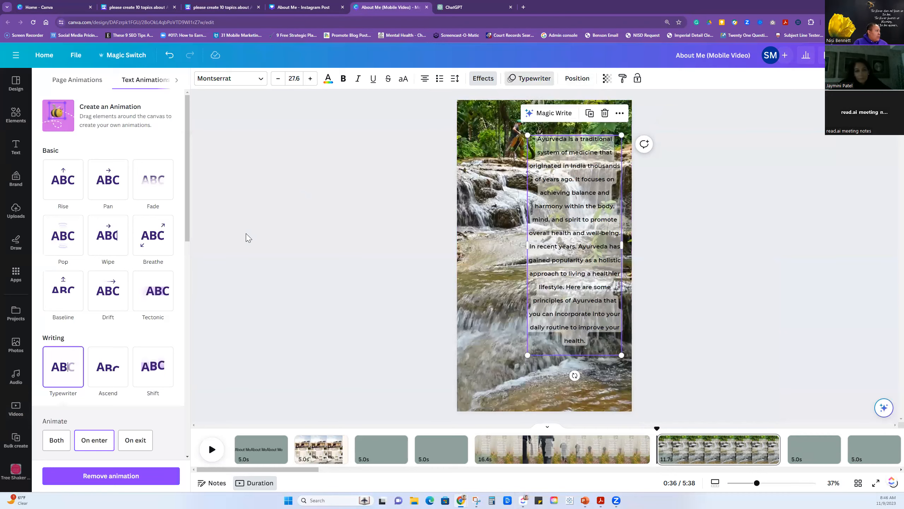
{"action": "left_click", "coordinate": [80, 194]}
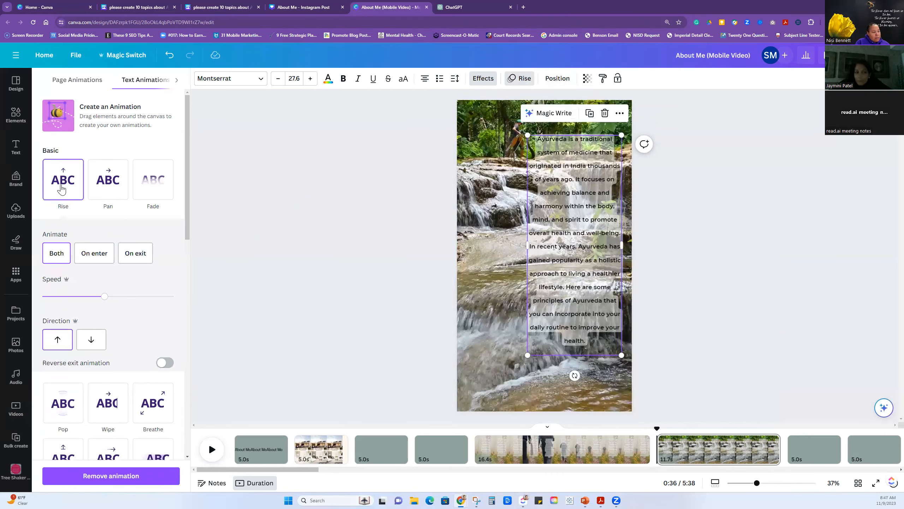
{"action": "left_click_drag", "start_coordinate": [104, 296], "coordinate": [20, 296]}
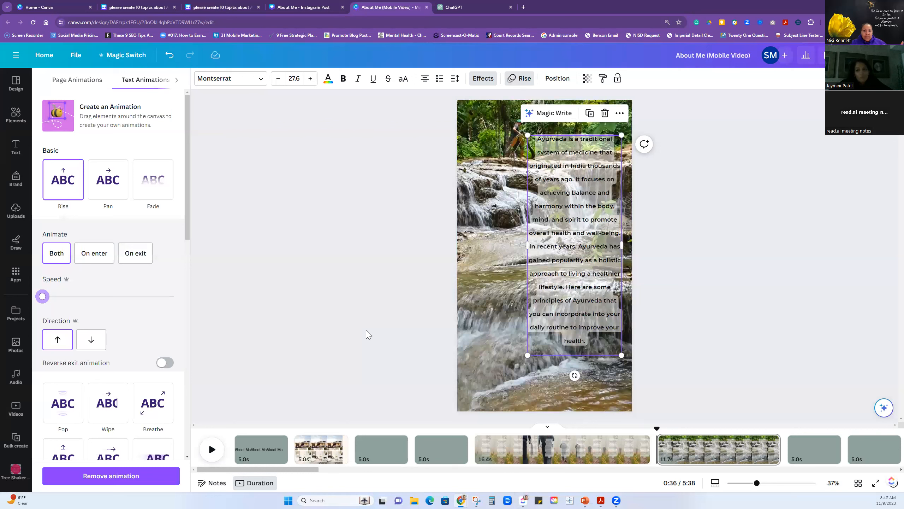
{"action": "left_click", "coordinate": [14, 410]}
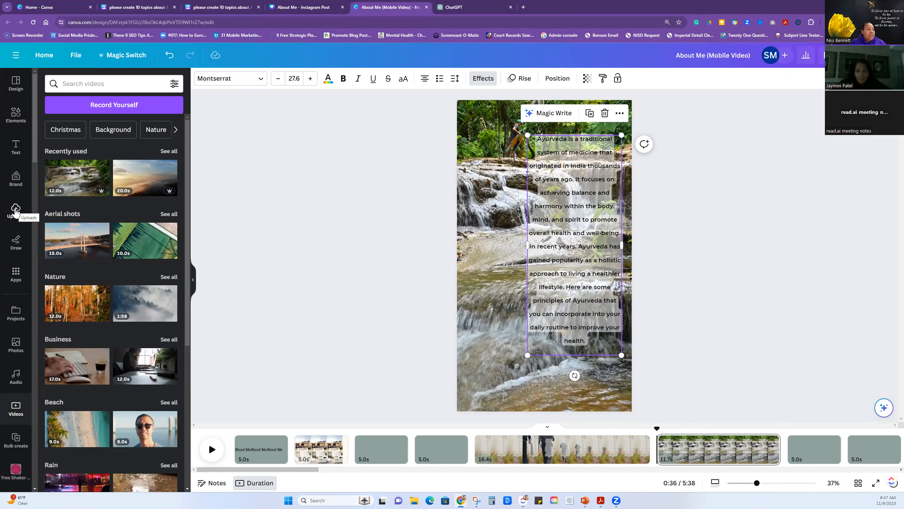
Reposition the stream clip within its 9:16 crop so the footage's left part fills the page.
{"action": "double_click", "coordinate": [475, 301]}
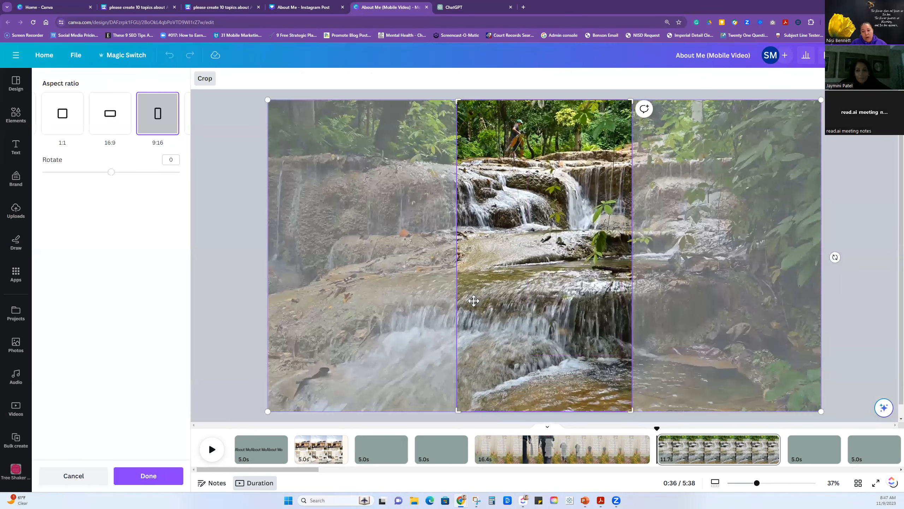
{"action": "left_click_drag", "start_coordinate": [497, 330], "coordinate": [712, 327]}
{"action": "left_click", "coordinate": [148, 475]}
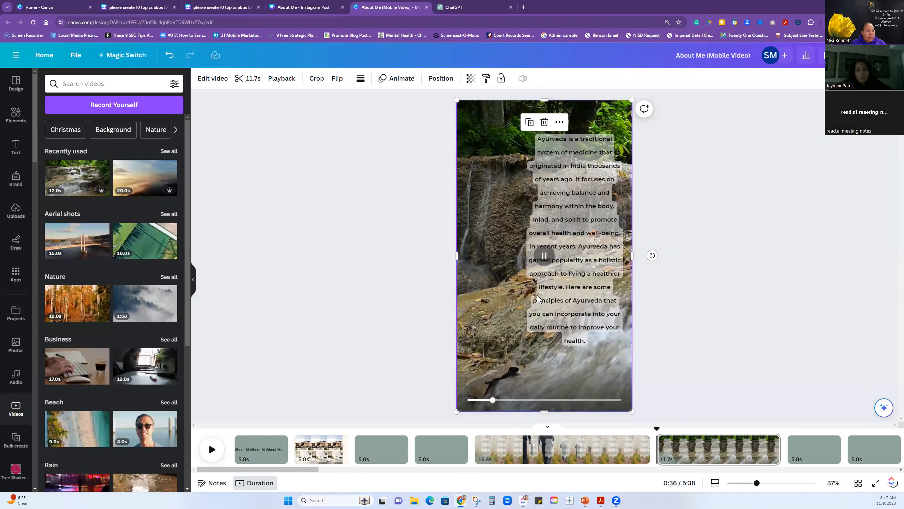
Move the Ayurveda paragraph to the left side of the page and pause the background clip.
{"action": "left_click_drag", "start_coordinate": [547, 296], "coordinate": [480, 295]}
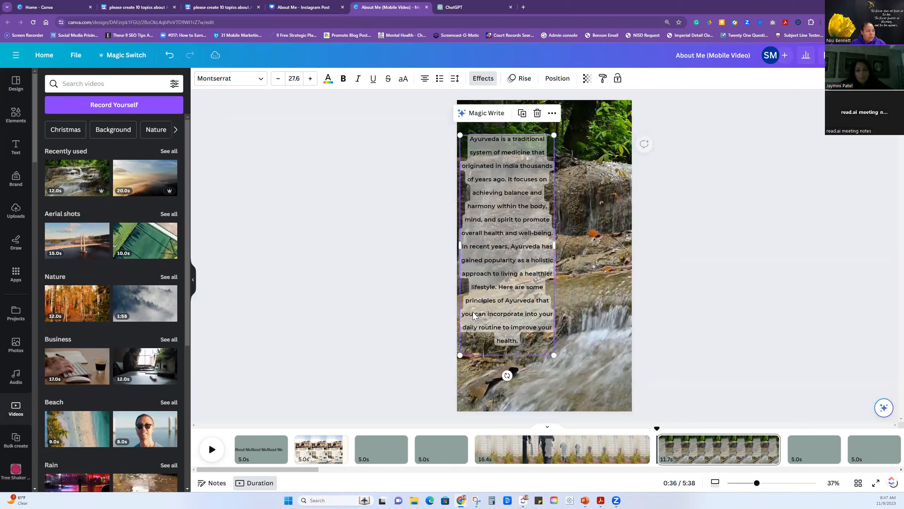
{"action": "left_click", "coordinate": [584, 313]}
{"action": "left_click", "coordinate": [545, 256]}
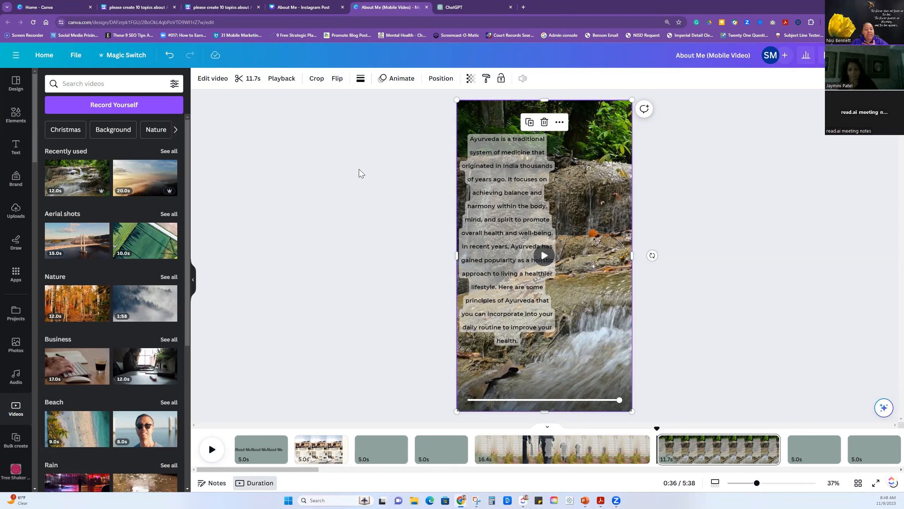
Open the file options for the About Me mobile video.
{"action": "left_click", "coordinate": [76, 56]}
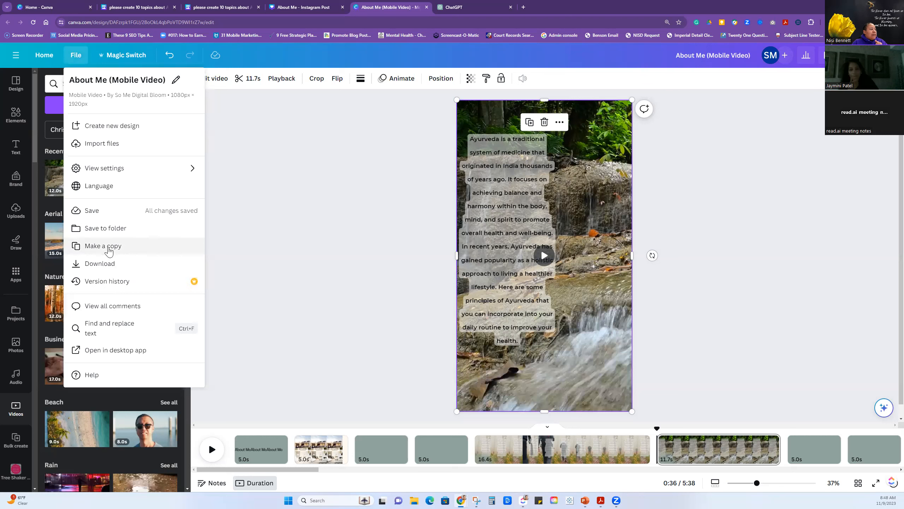